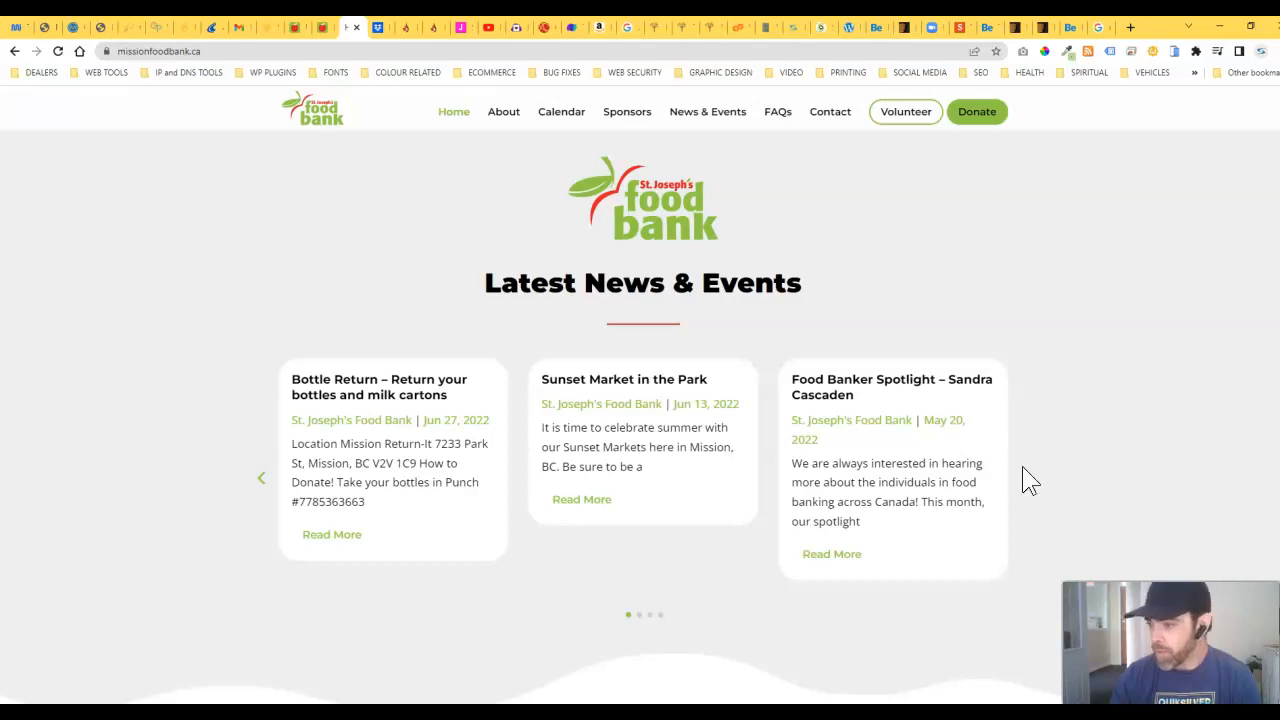
Step: Cycle through the home page news carousel, then open the News & Events page
click(1026, 480)
click(1028, 482)
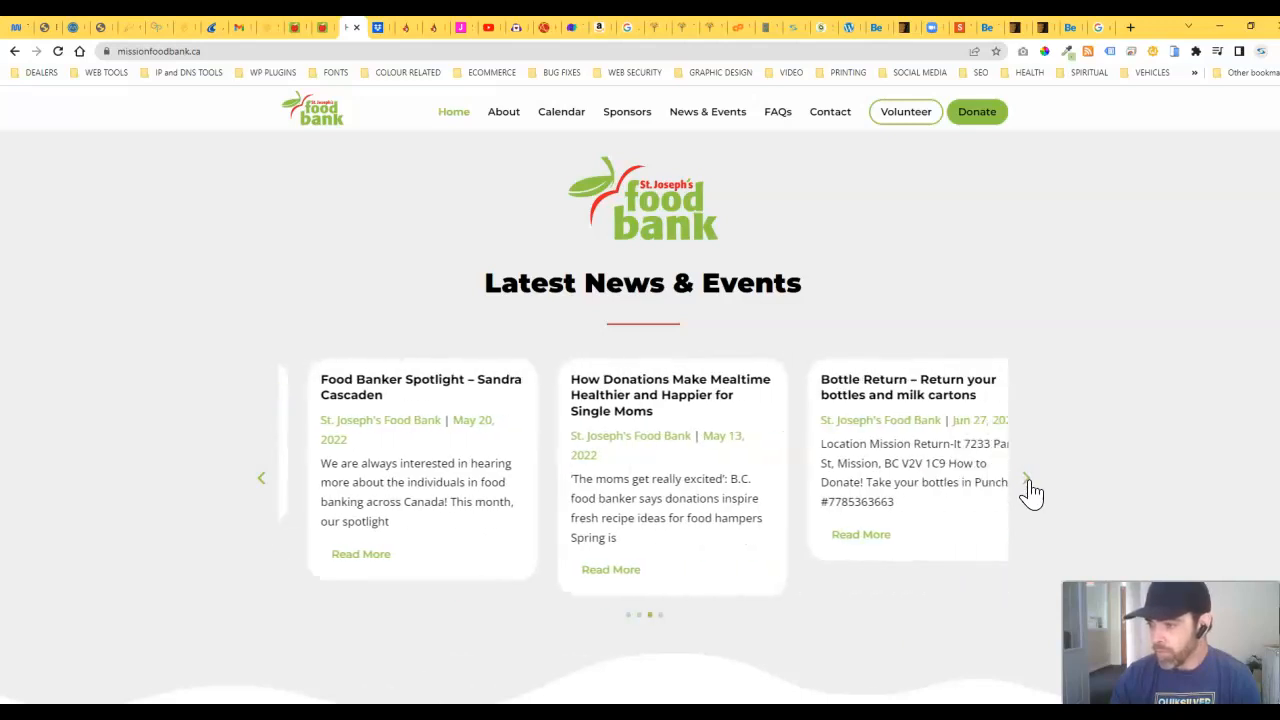
click(1028, 482)
click(1028, 484)
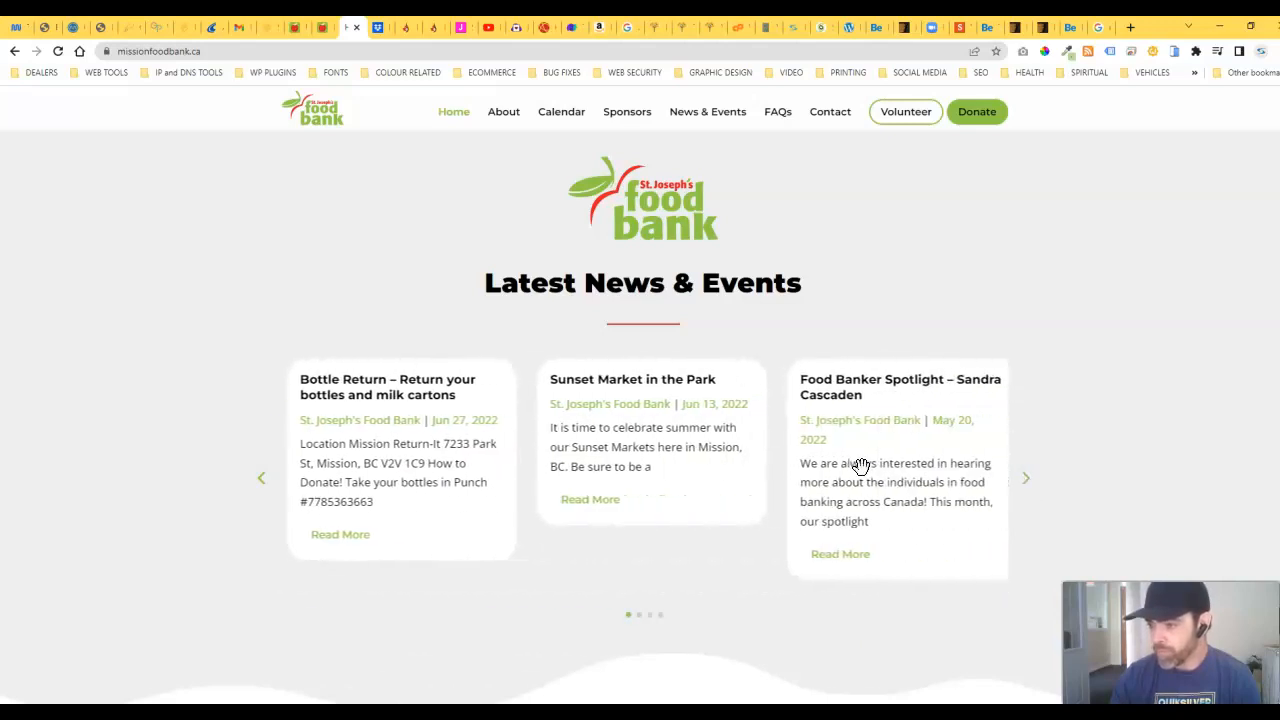
click(694, 122)
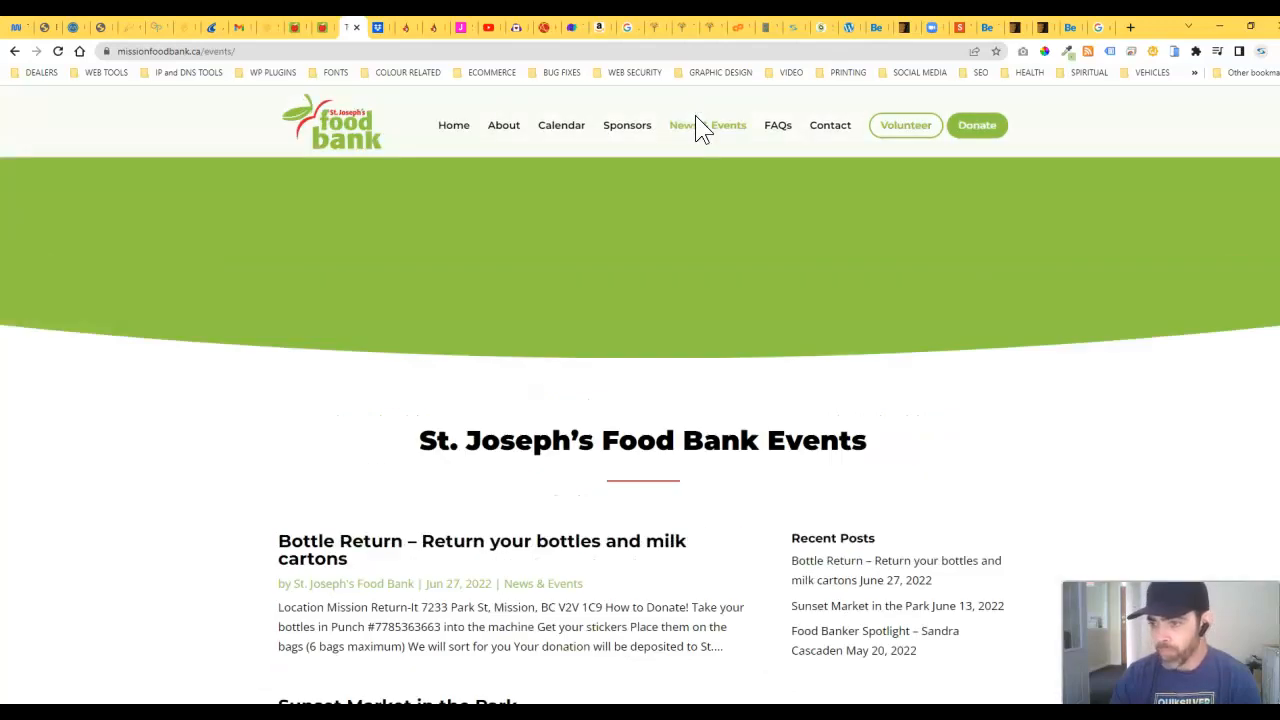
Step: Scroll the News & Events list, read the Bottle Return post, and return home
scroll(151, 503, down, 1)
scroll(168, 517, down, 1)
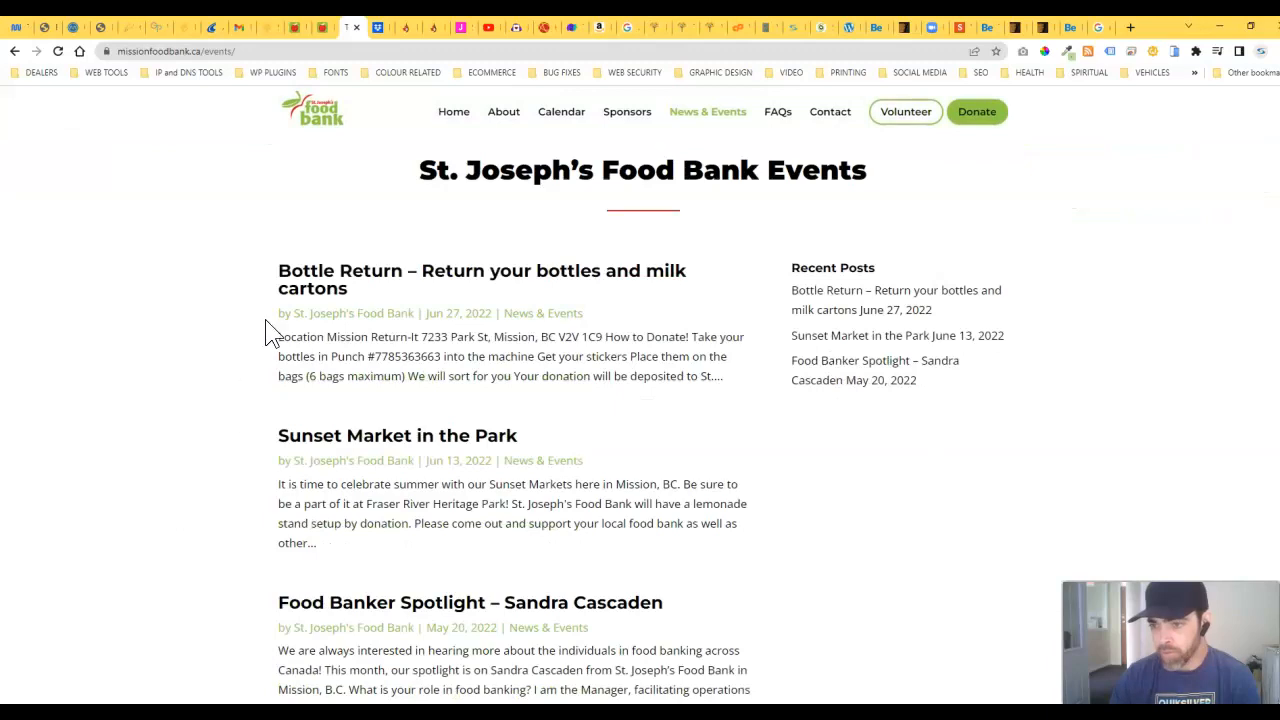
scroll(249, 502, down, 3)
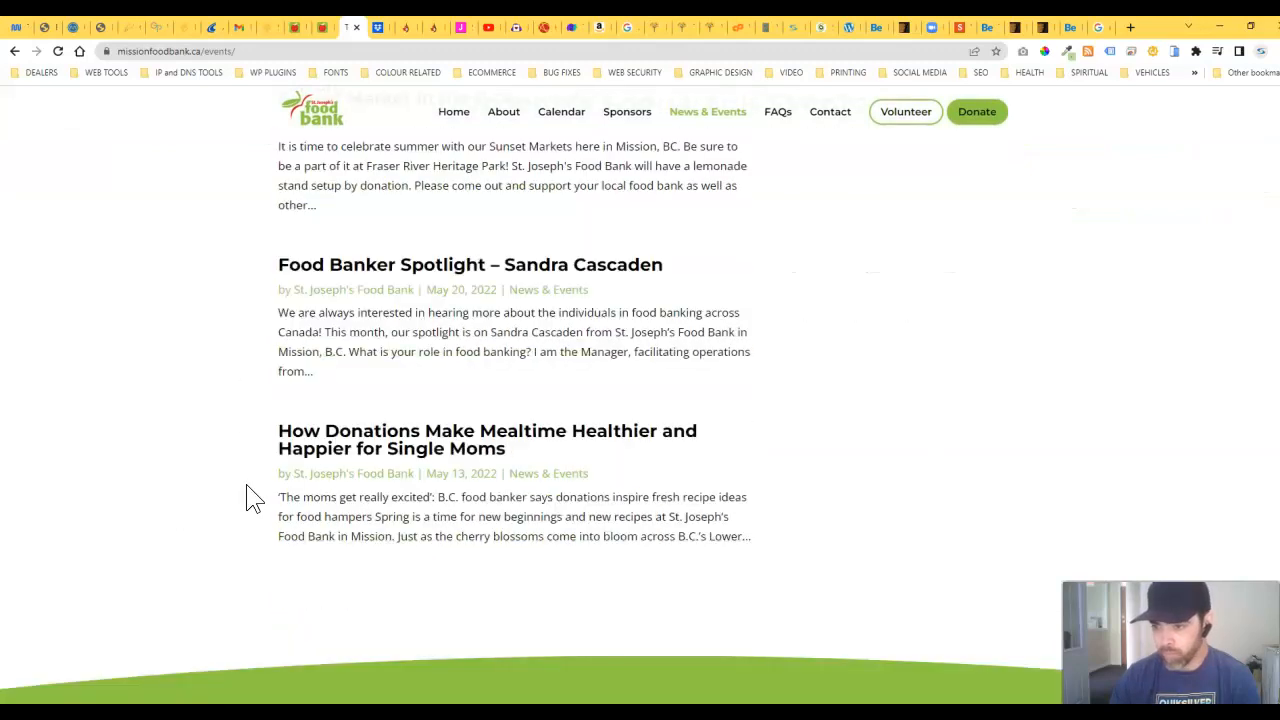
scroll(263, 520, up, 5)
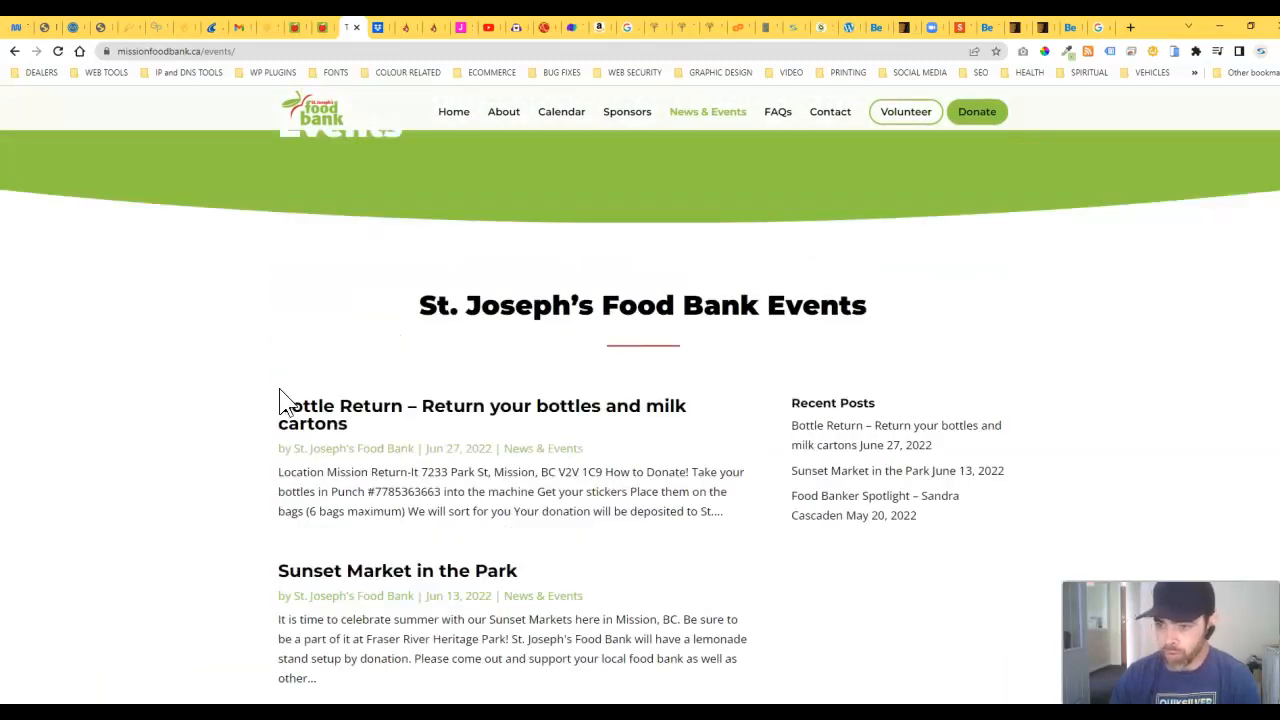
scroll(280, 455, down, 1)
click(370, 287)
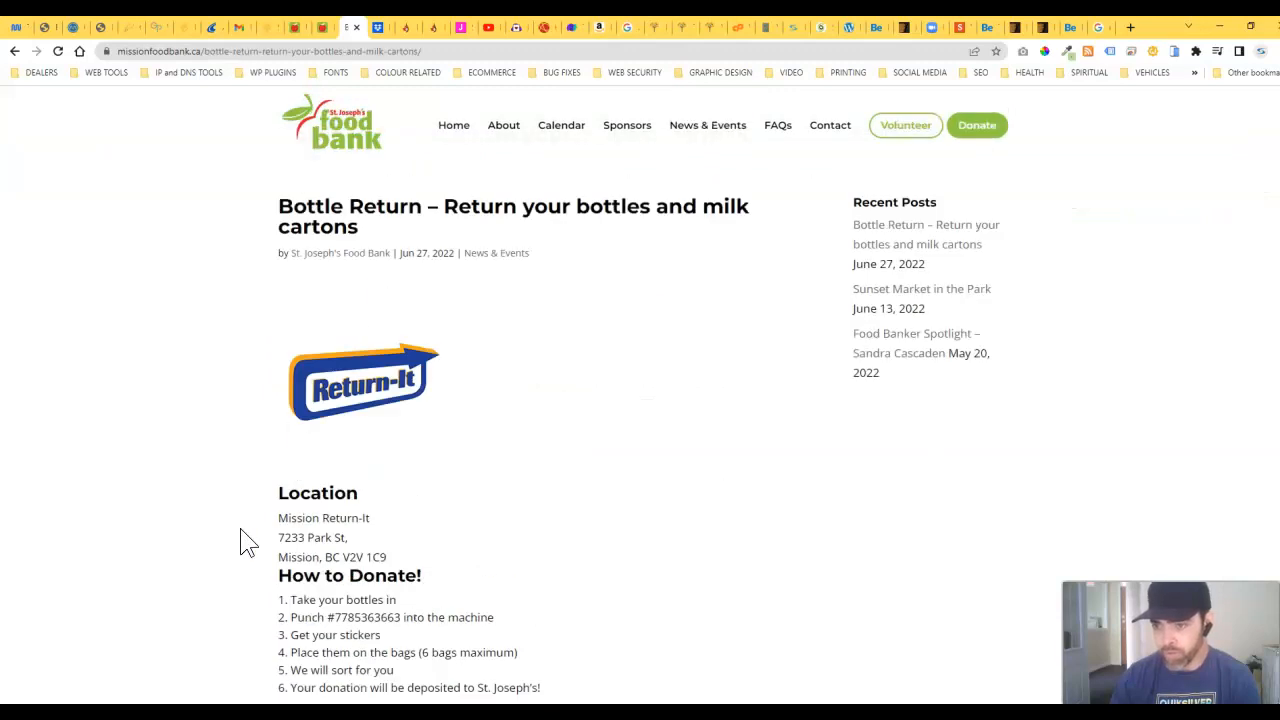
scroll(250, 545, down, 1)
scroll(220, 543, up, 1)
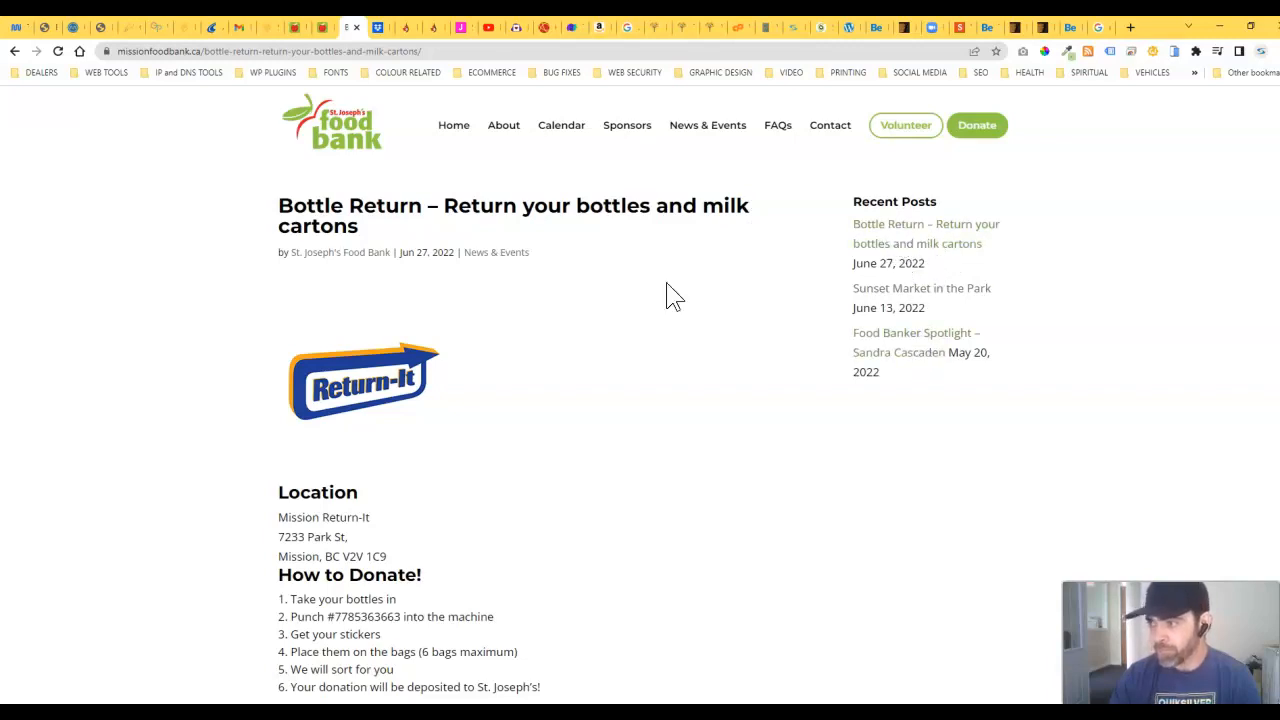
click(345, 143)
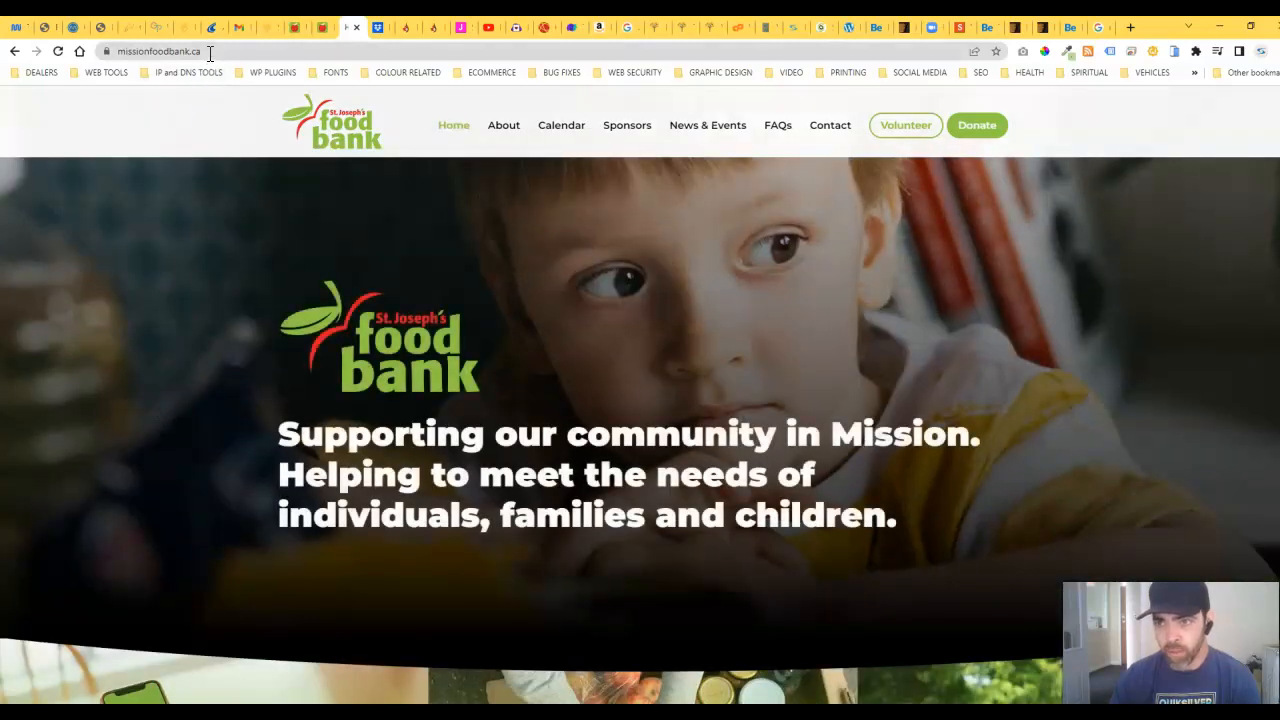
Step: Append /wp-admin to the site address to reach the admin login page
click(275, 51)
click(275, 51)
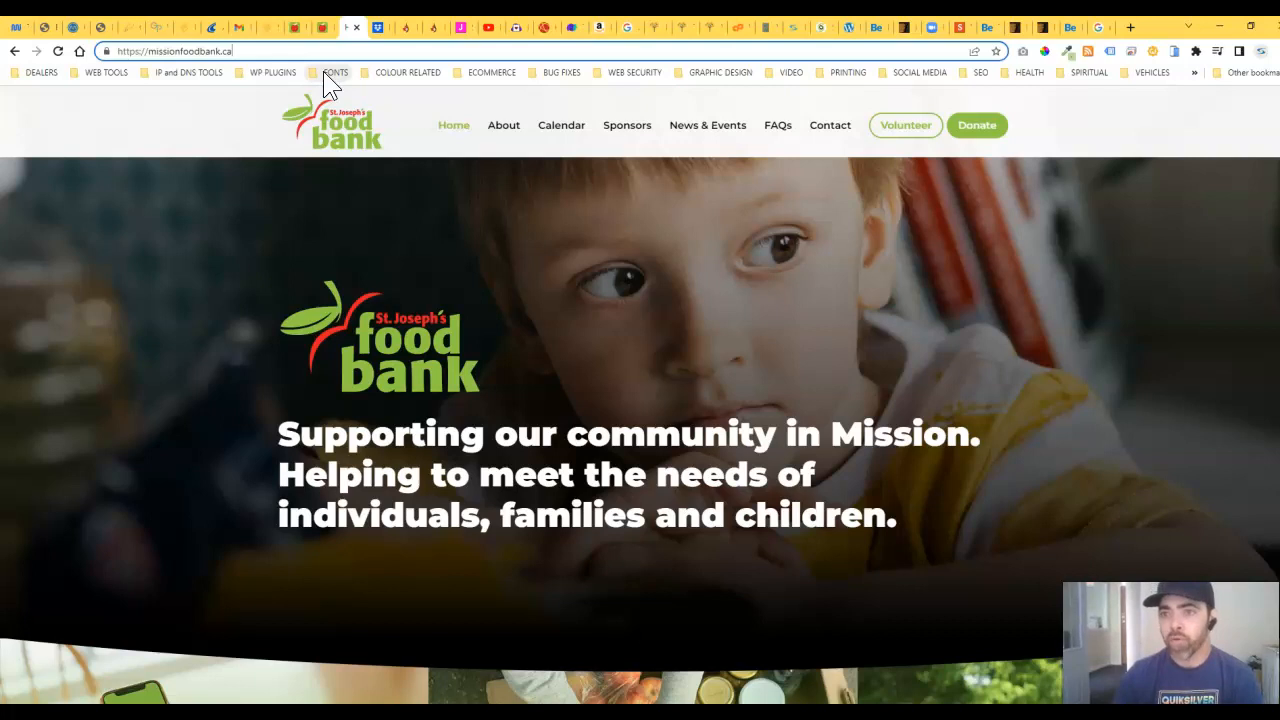
text(/)
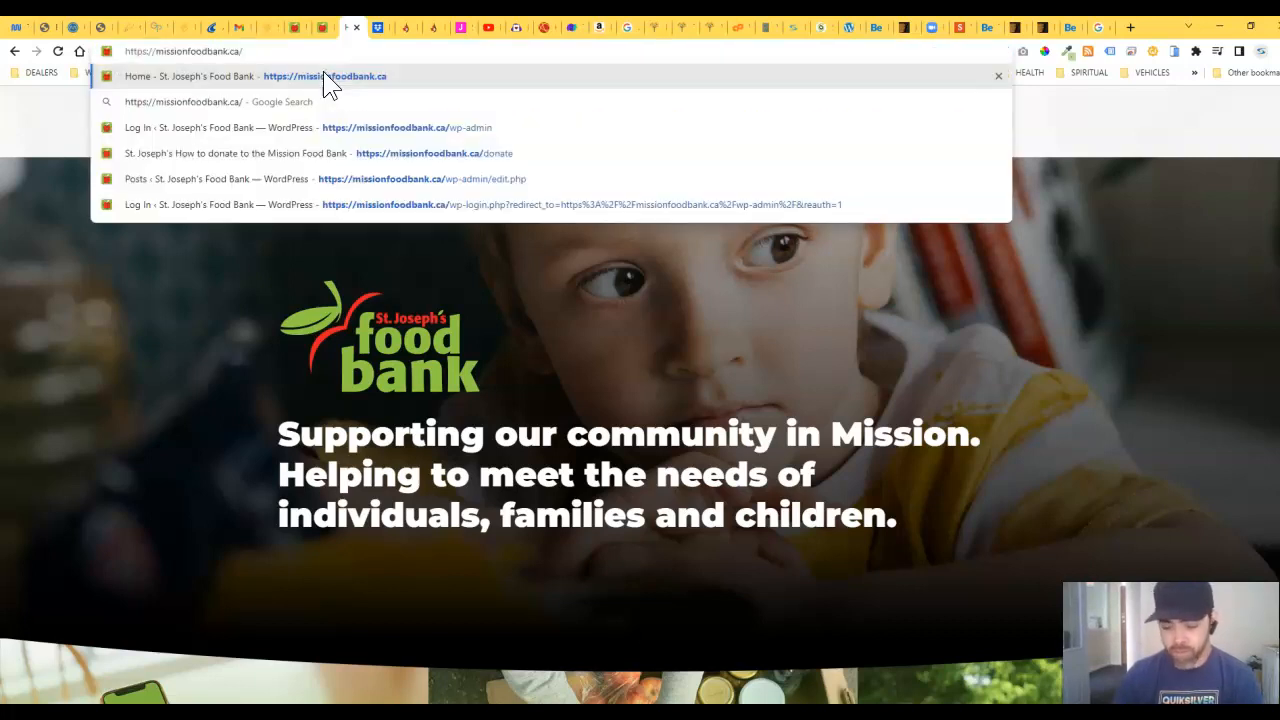
text(wp-admin)
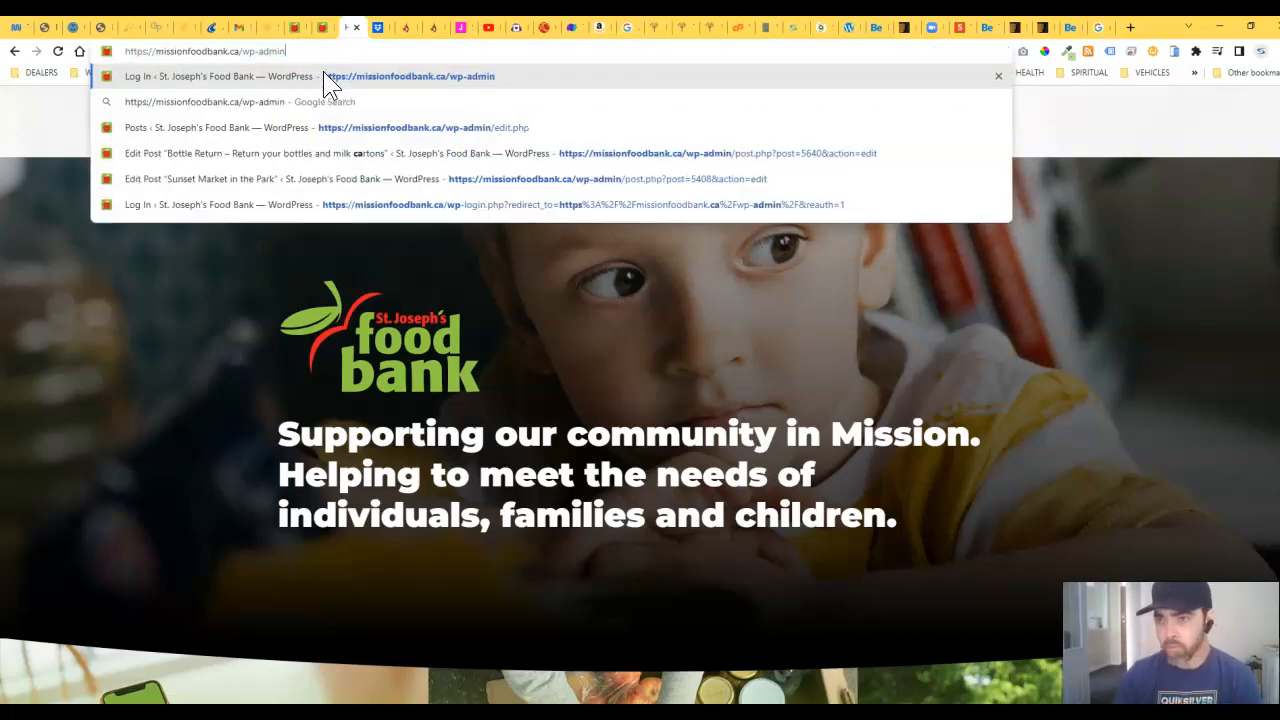
key(Return)
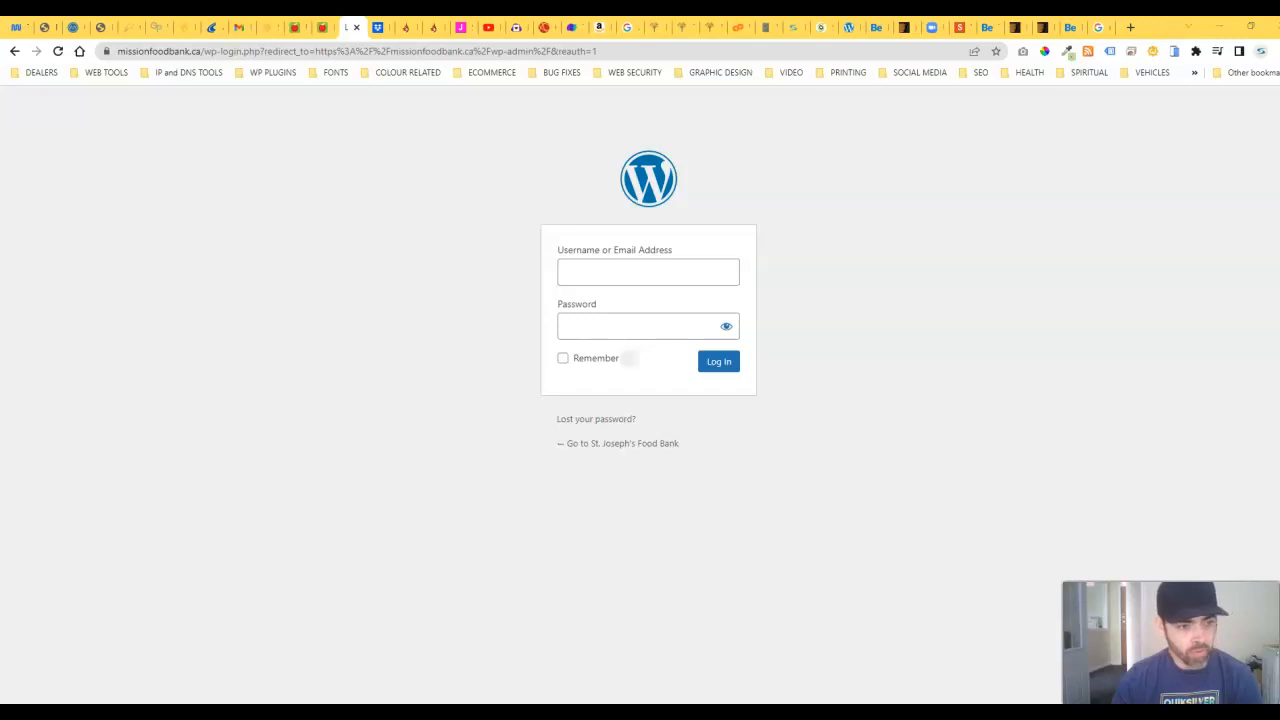
Step: Log in with the pasted admin username and password
click(632, 285)
key(ctrl+v)
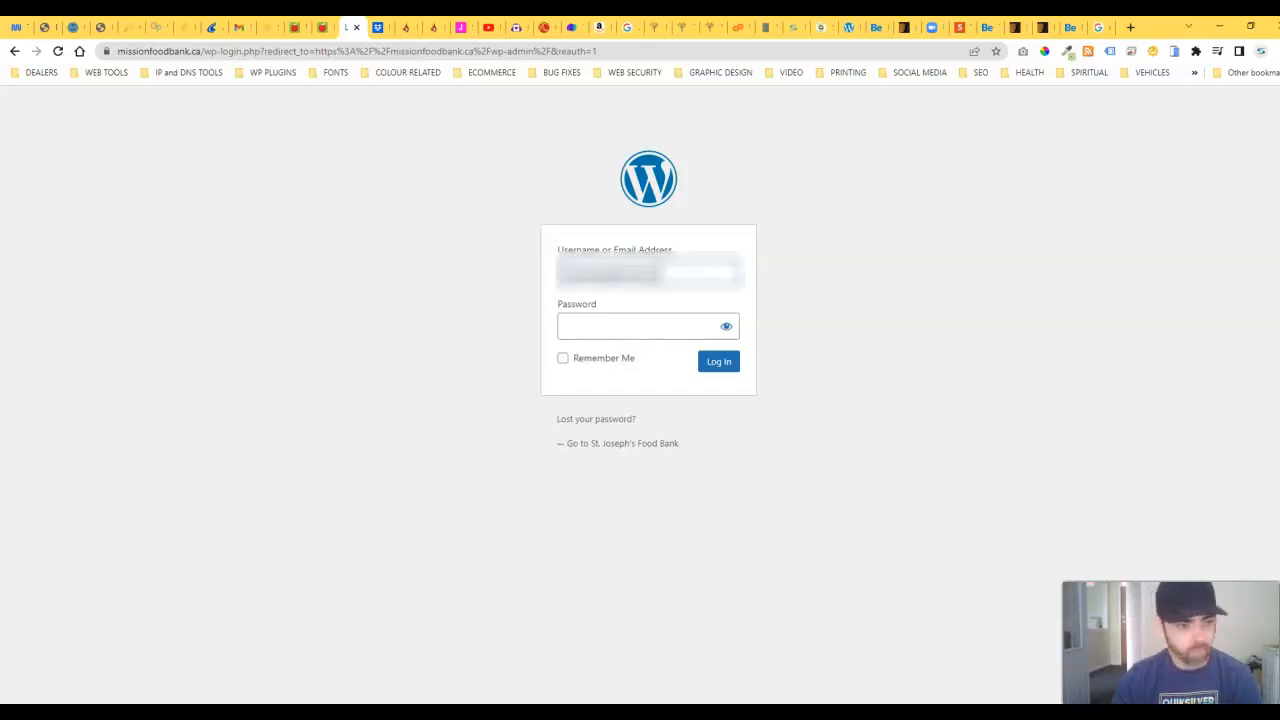
click(674, 327)
key(ctrl+v)
click(718, 365)
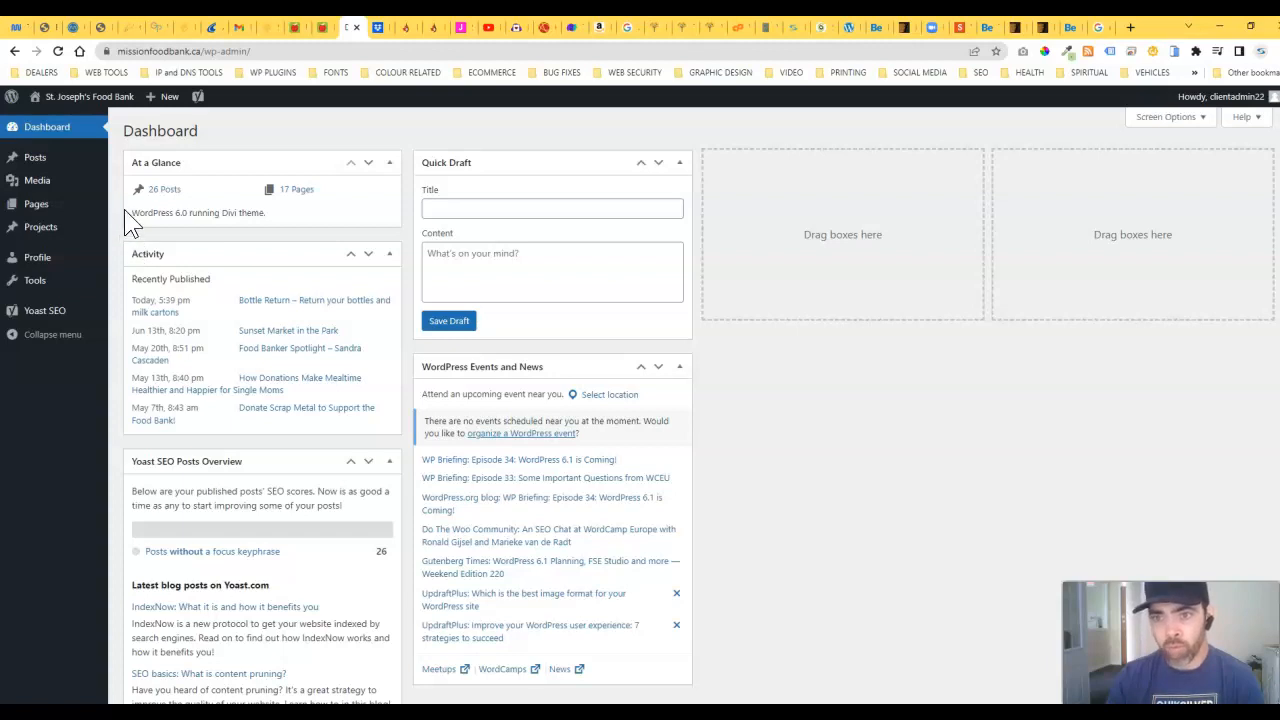
Step: Open Visit Site in a new tab and switch between it and the Dashboard tab
mouse_move(75, 105)
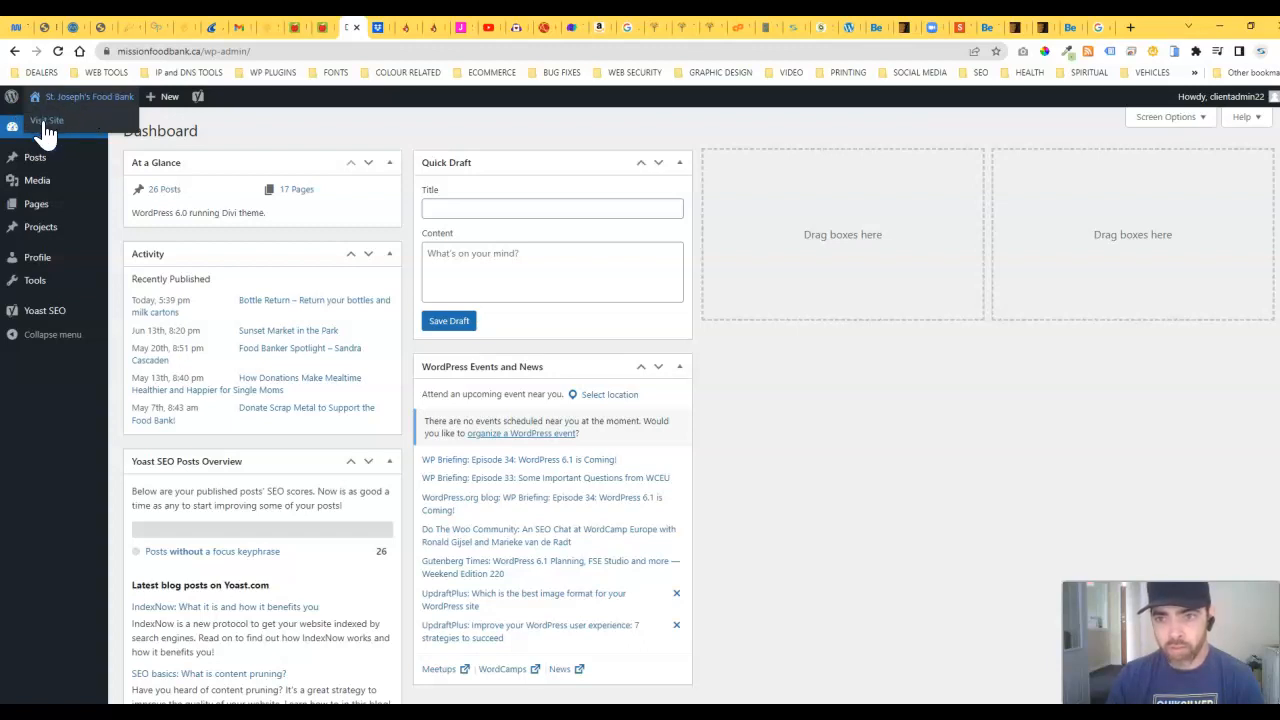
right_click(47, 122)
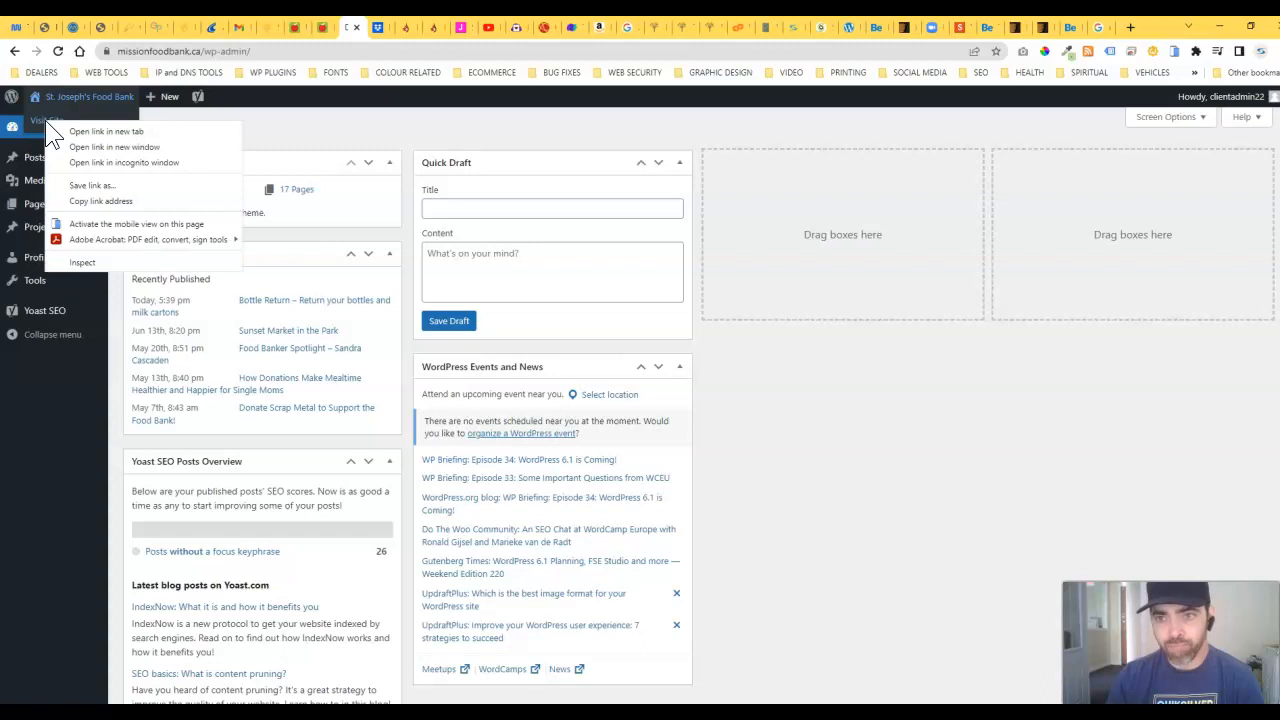
click(112, 132)
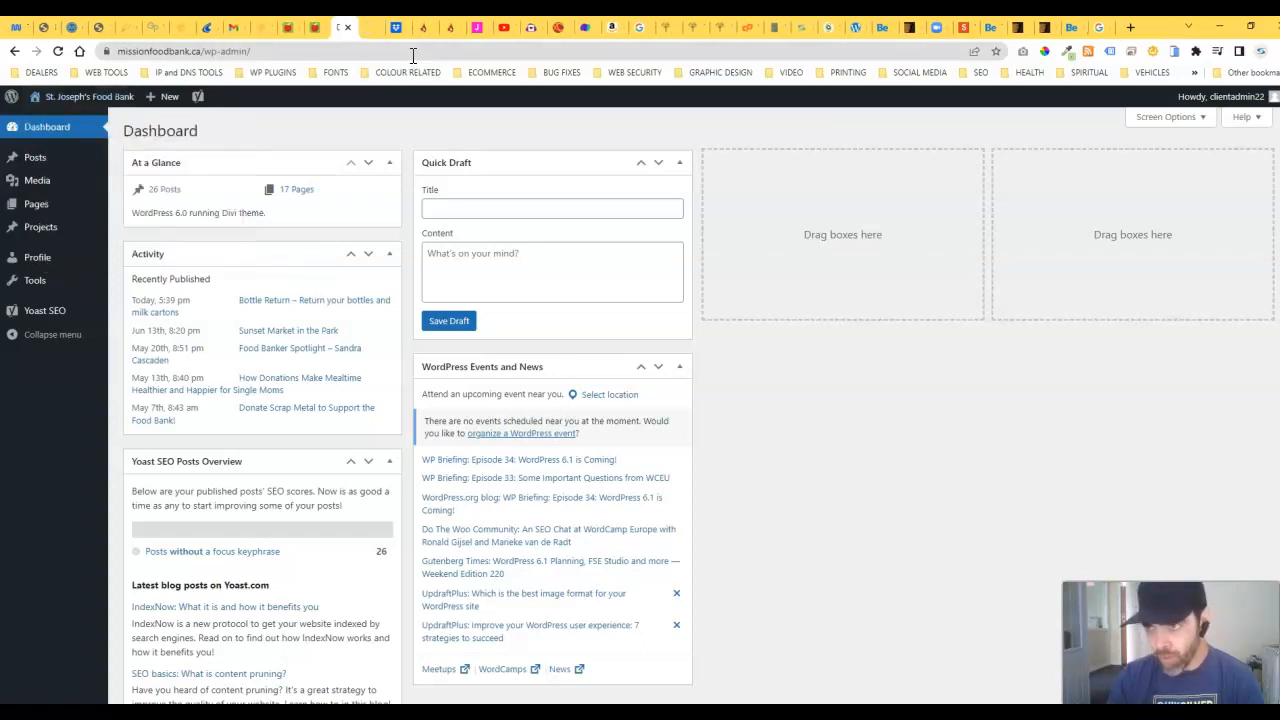
click(366, 27)
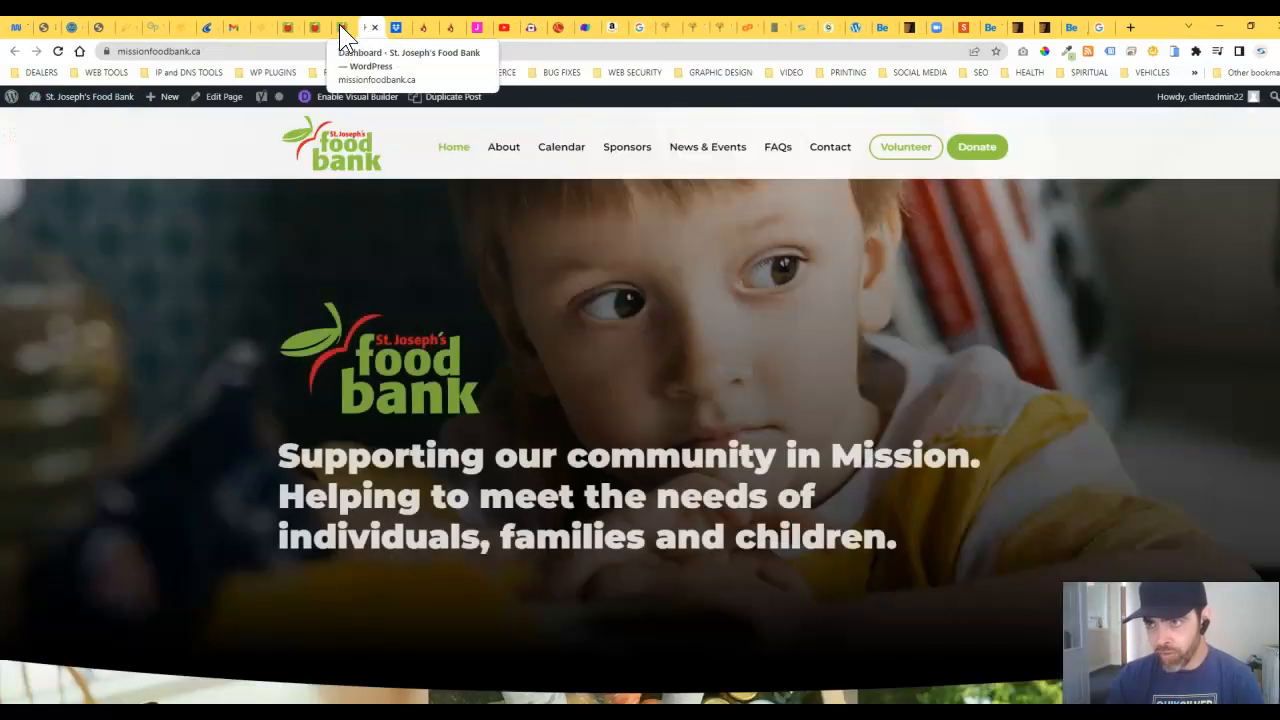
click(339, 24)
click(365, 27)
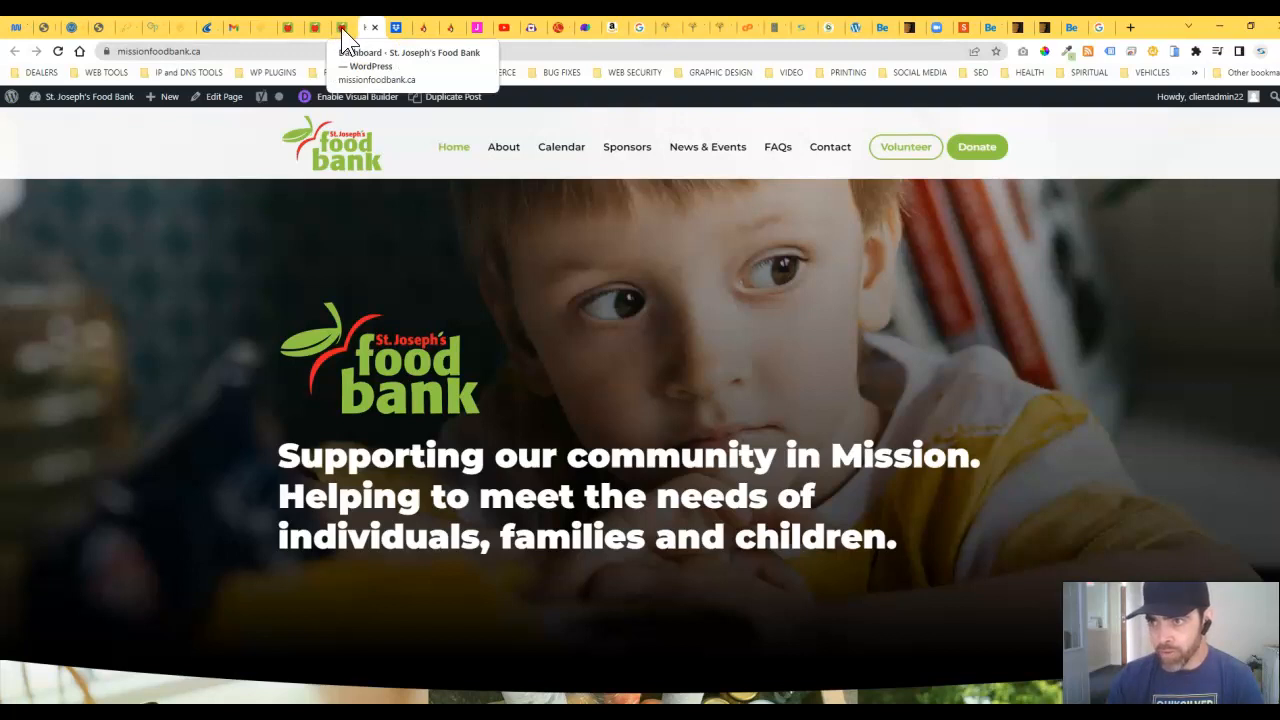
click(340, 29)
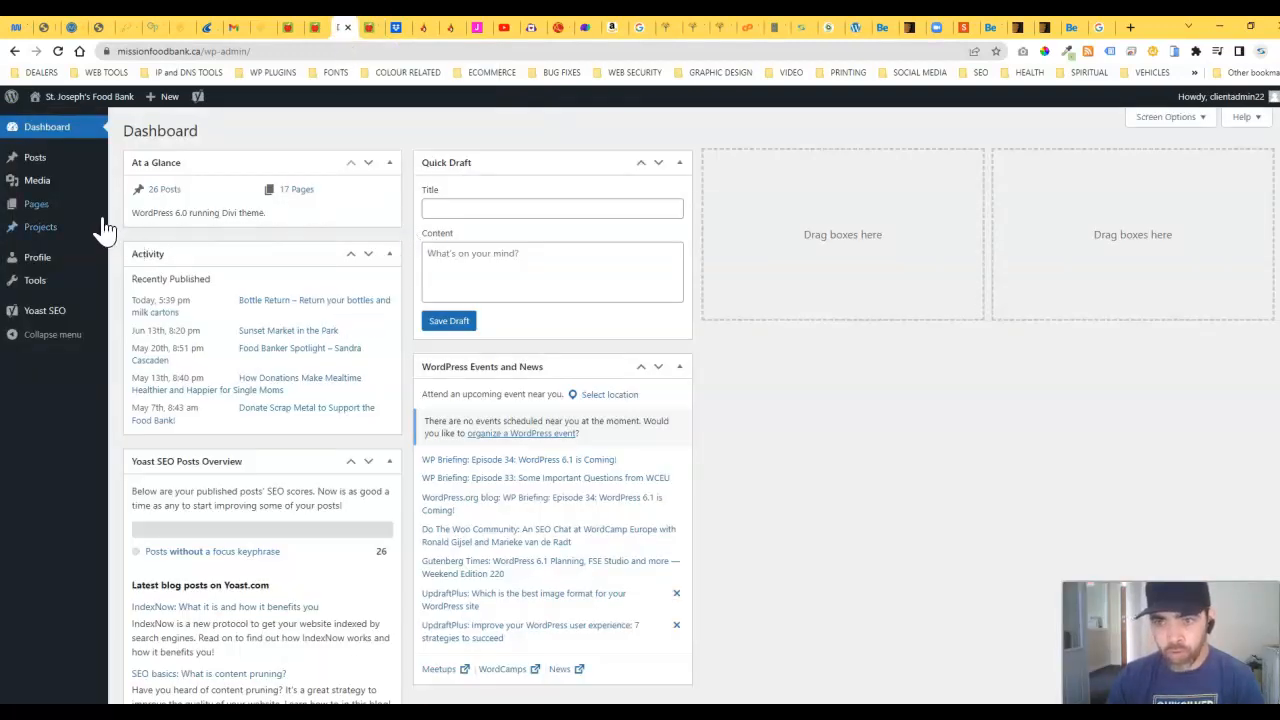
mouse_move(37, 168)
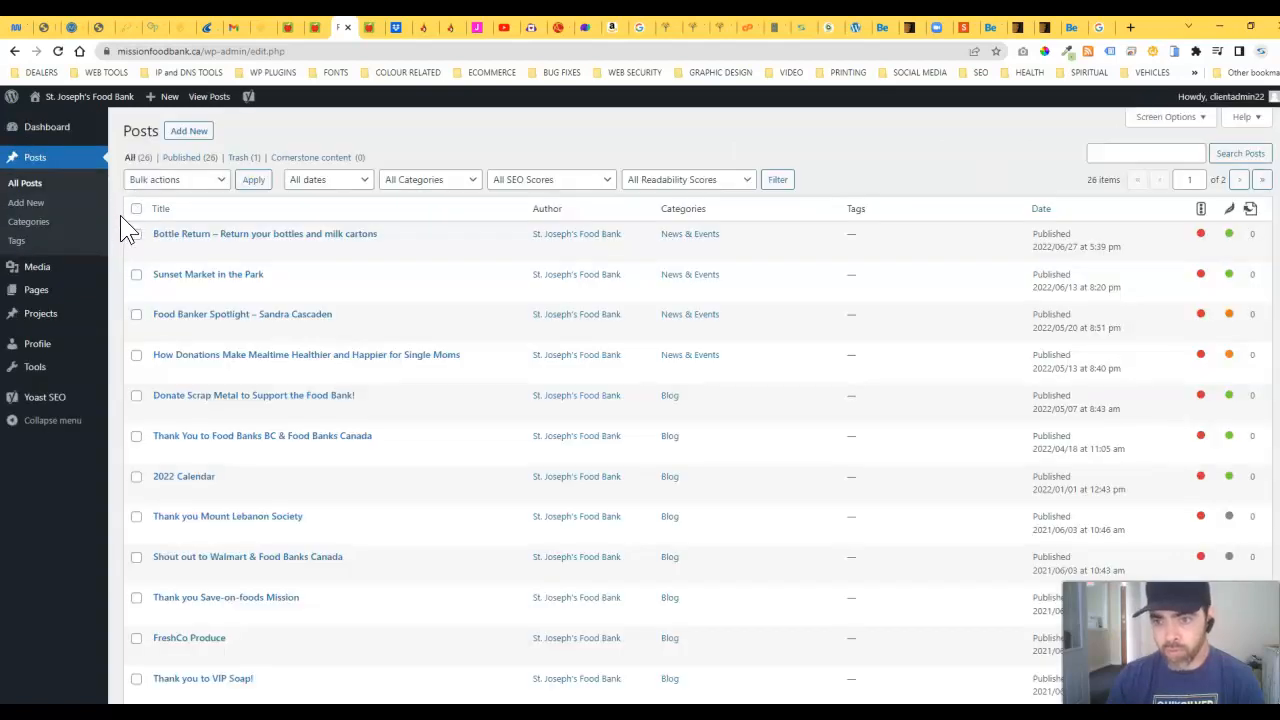
Step: Scroll the admin Posts list and the live site's home page in the other tab
mouse_move(125, 220)
scroll(267, 244, down, 5)
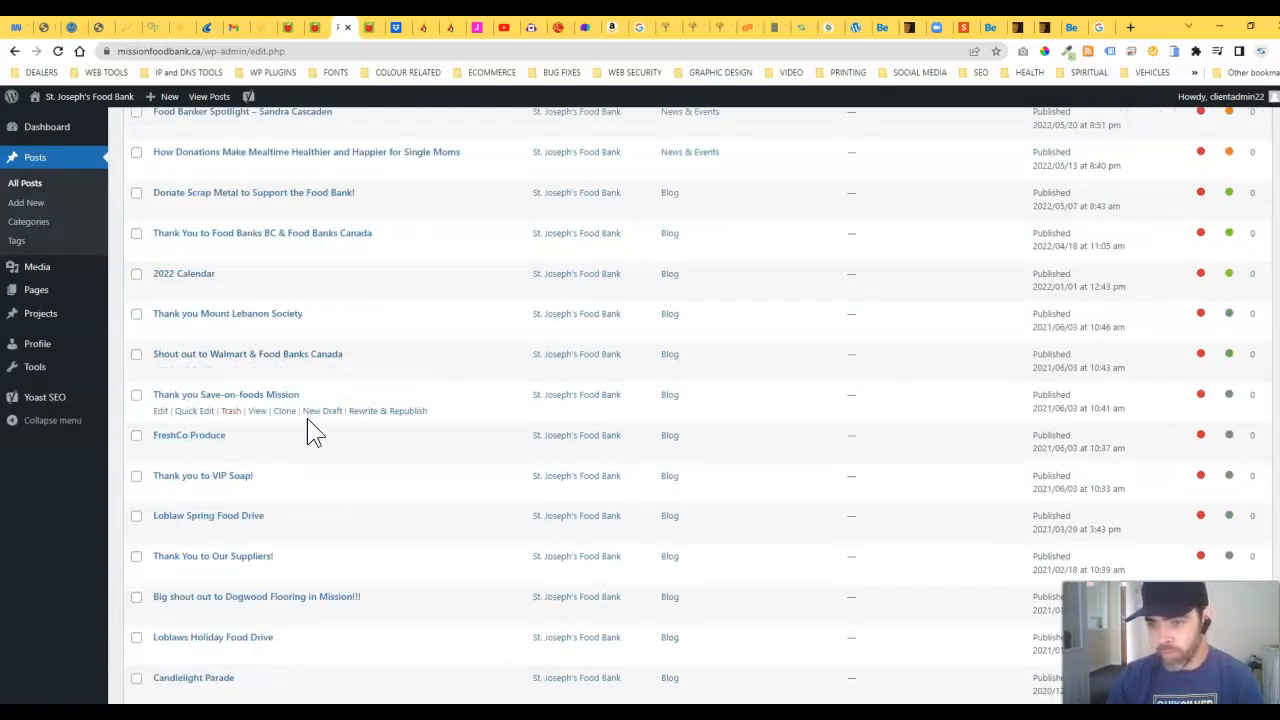
scroll(295, 474, up, 4)
scroll(291, 481, up, 1)
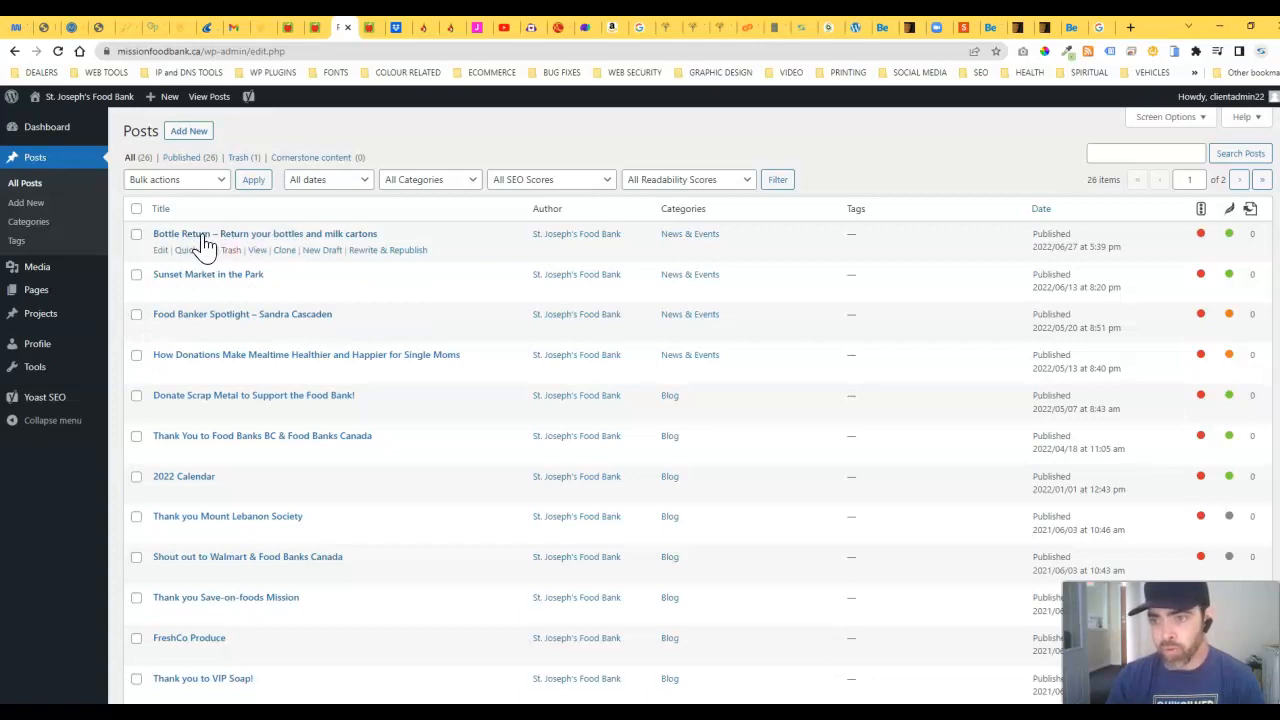
click(366, 27)
scroll(362, 410, down, 5)
scroll(362, 420, down, 8)
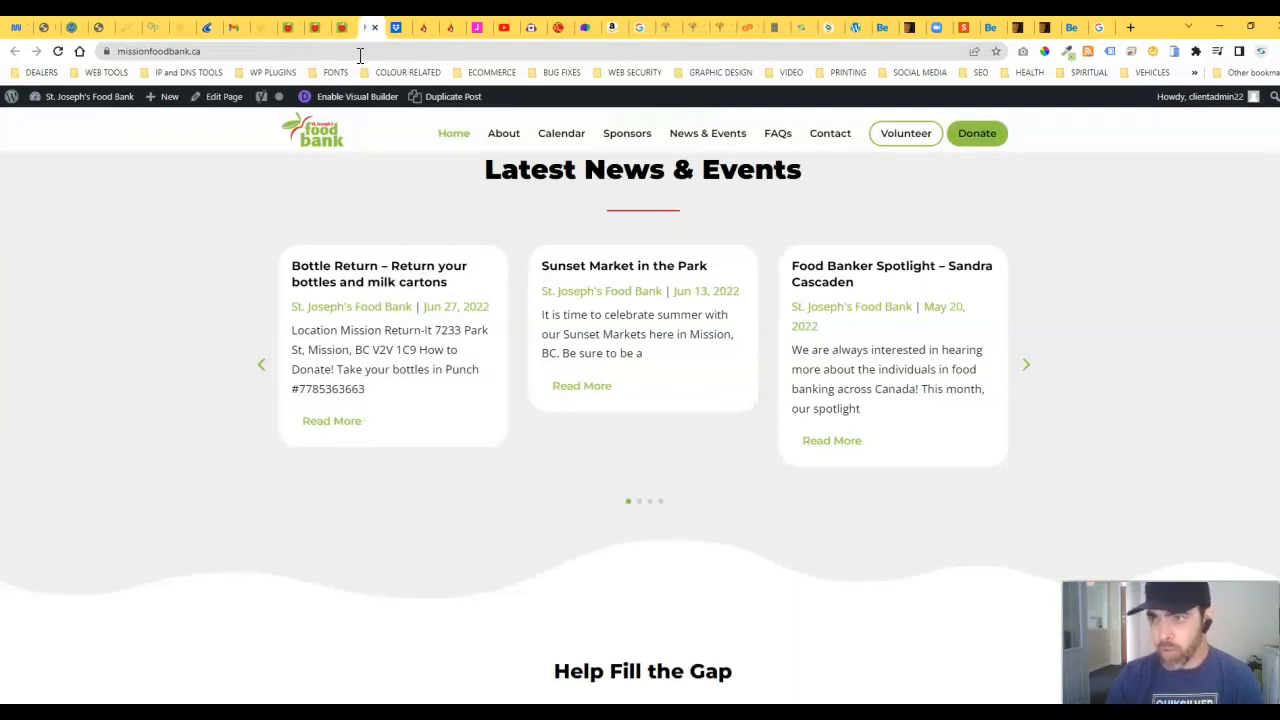
click(340, 25)
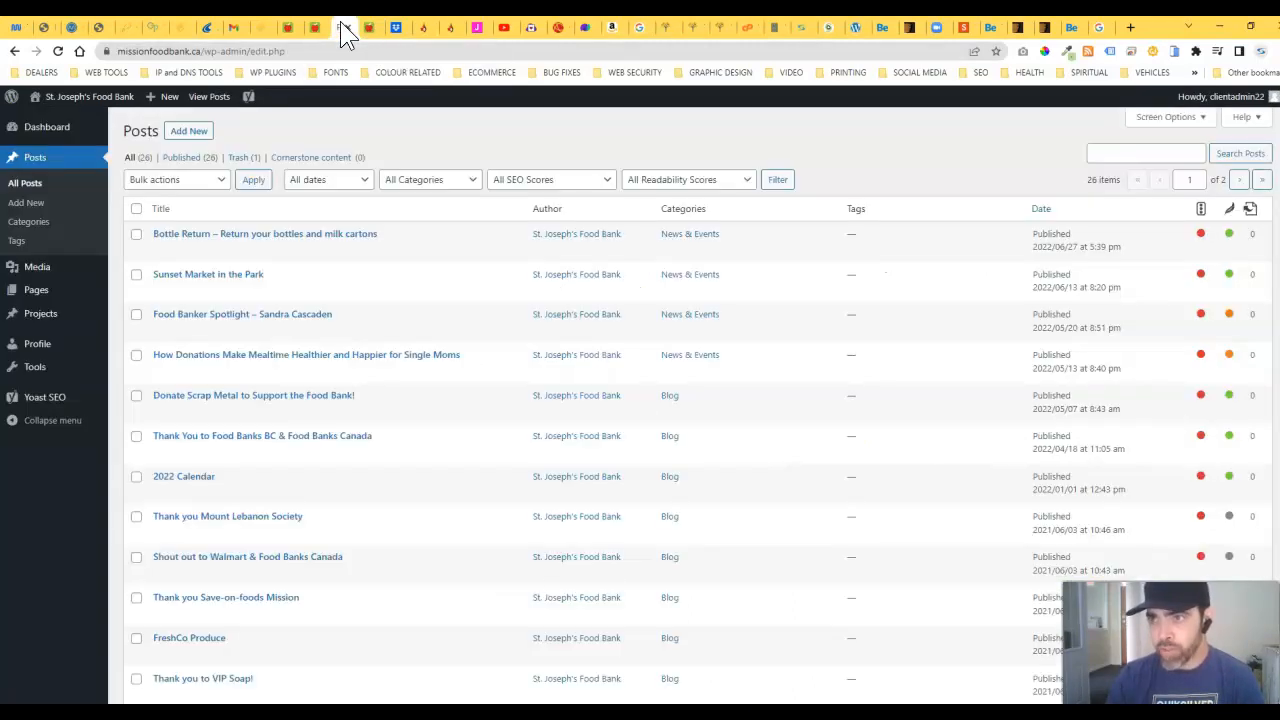
Step: Look over the food bank homepage again, then open Quick Edit on Bottle Return
click(366, 30)
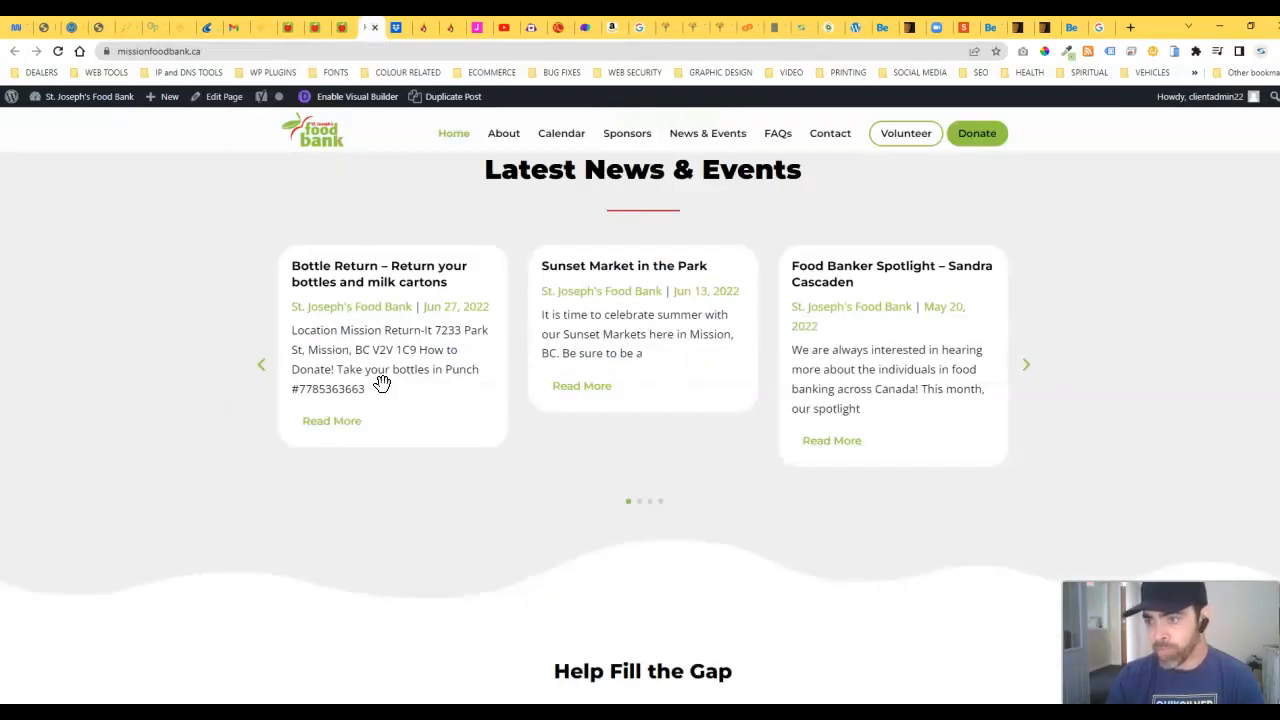
scroll(446, 460, up, 2)
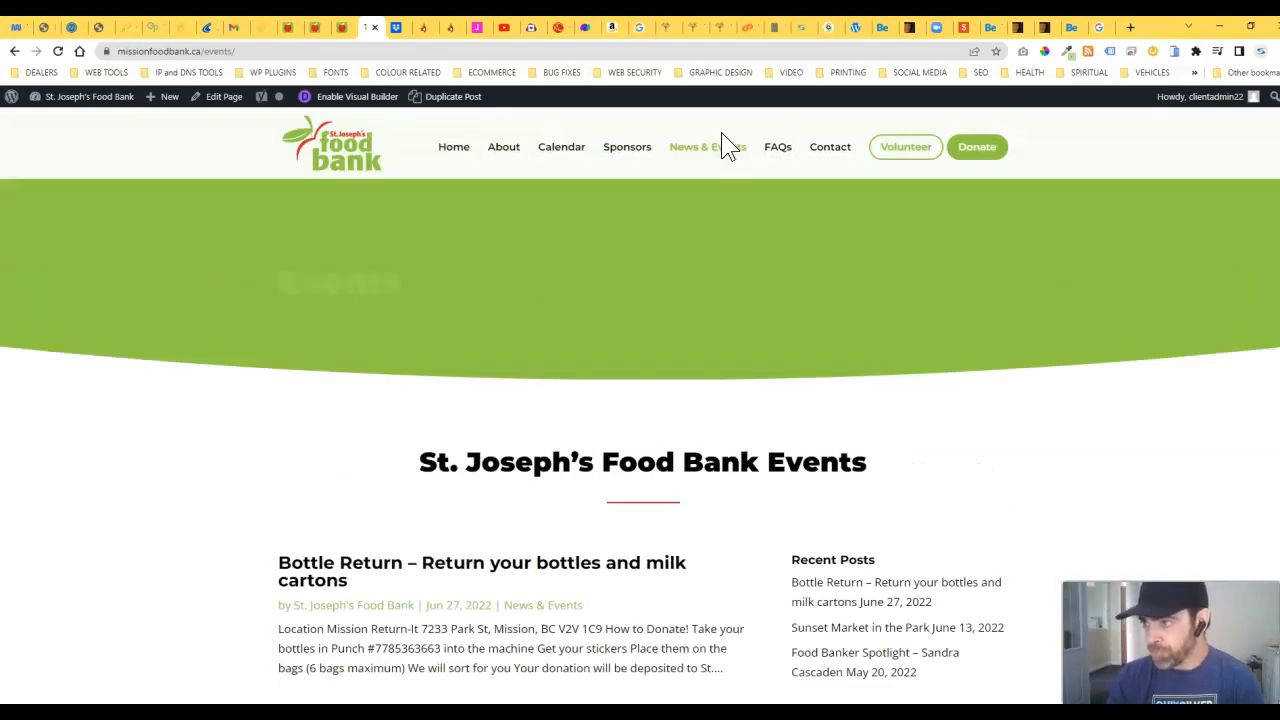
scroll(220, 503, down, 2)
scroll(410, 468, down, 1)
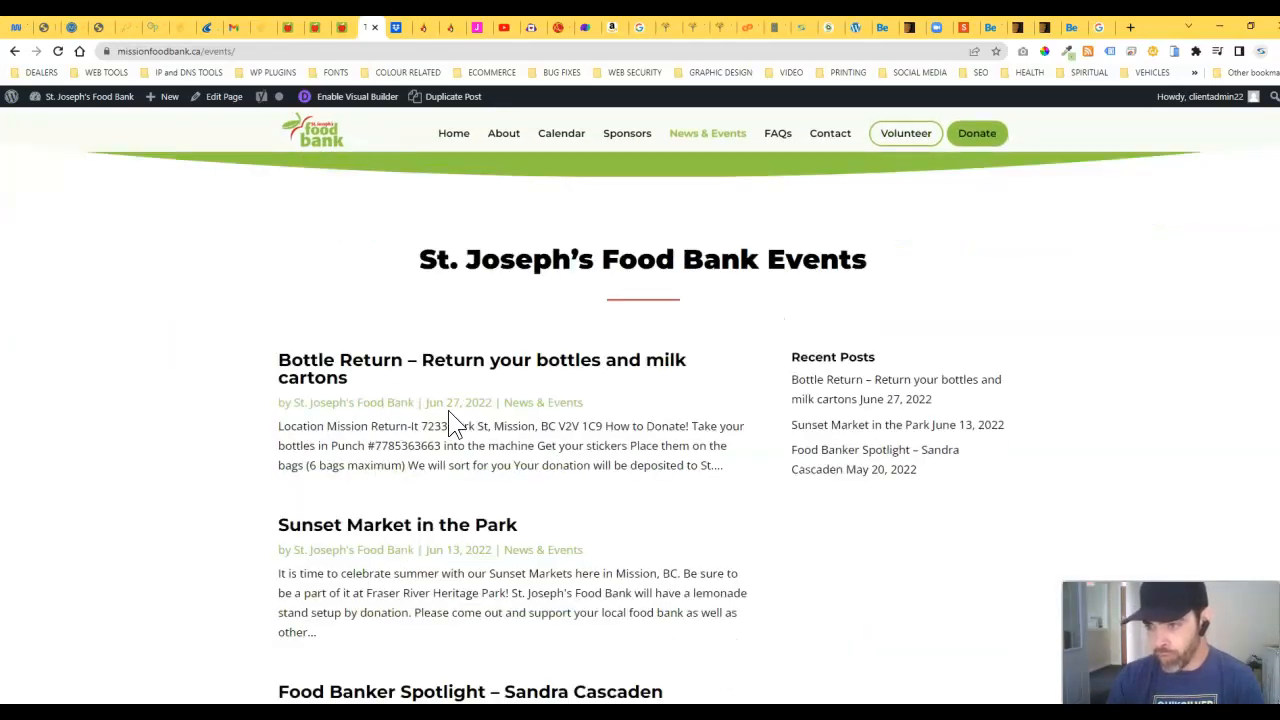
click(347, 22)
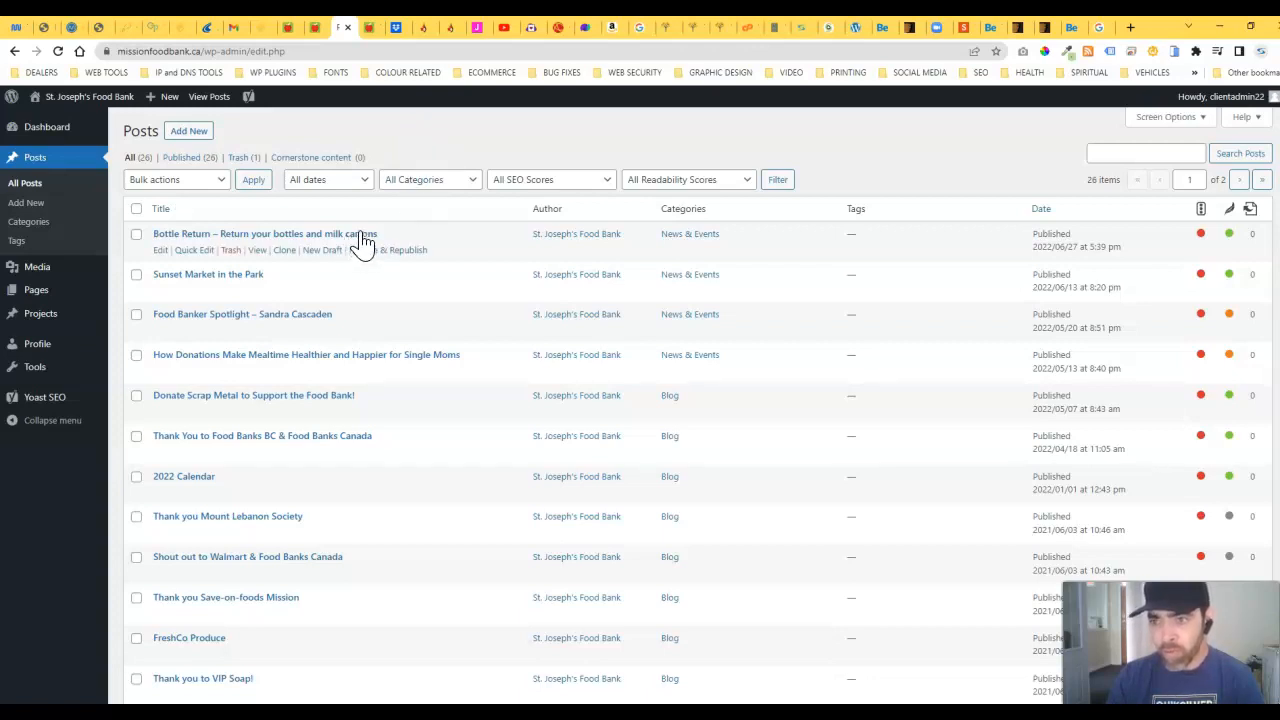
mouse_move(224, 257)
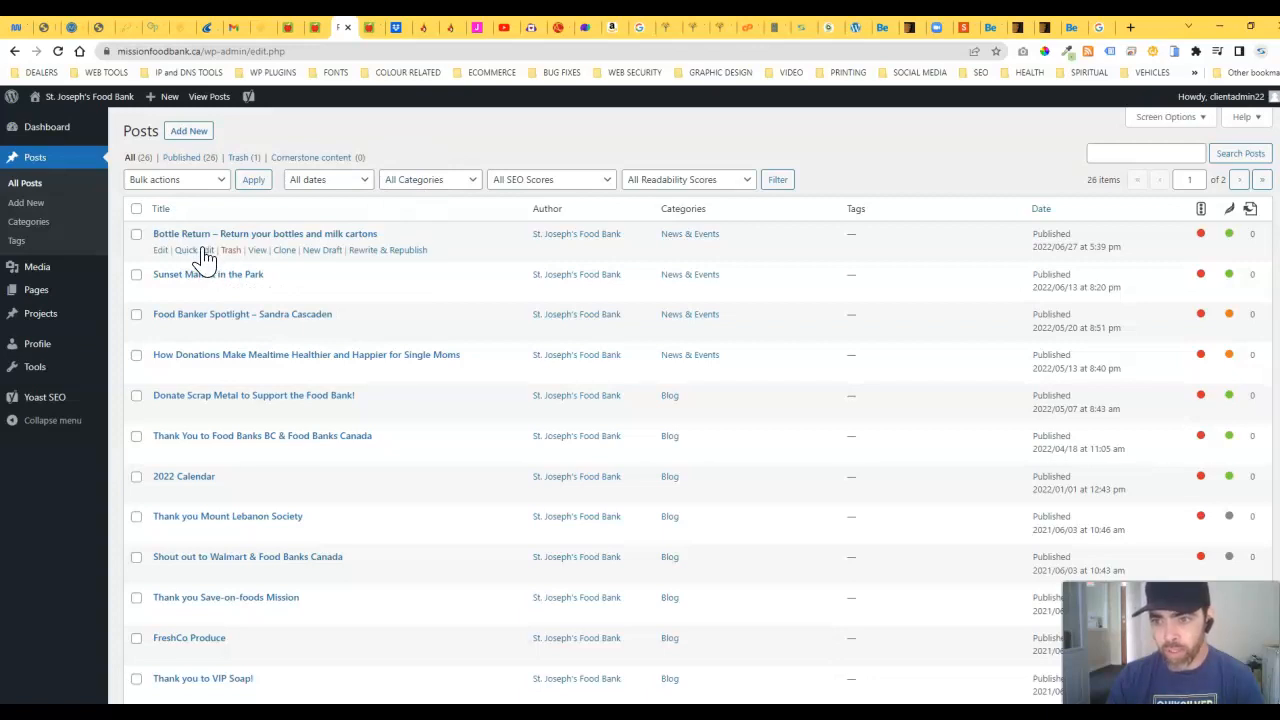
click(203, 250)
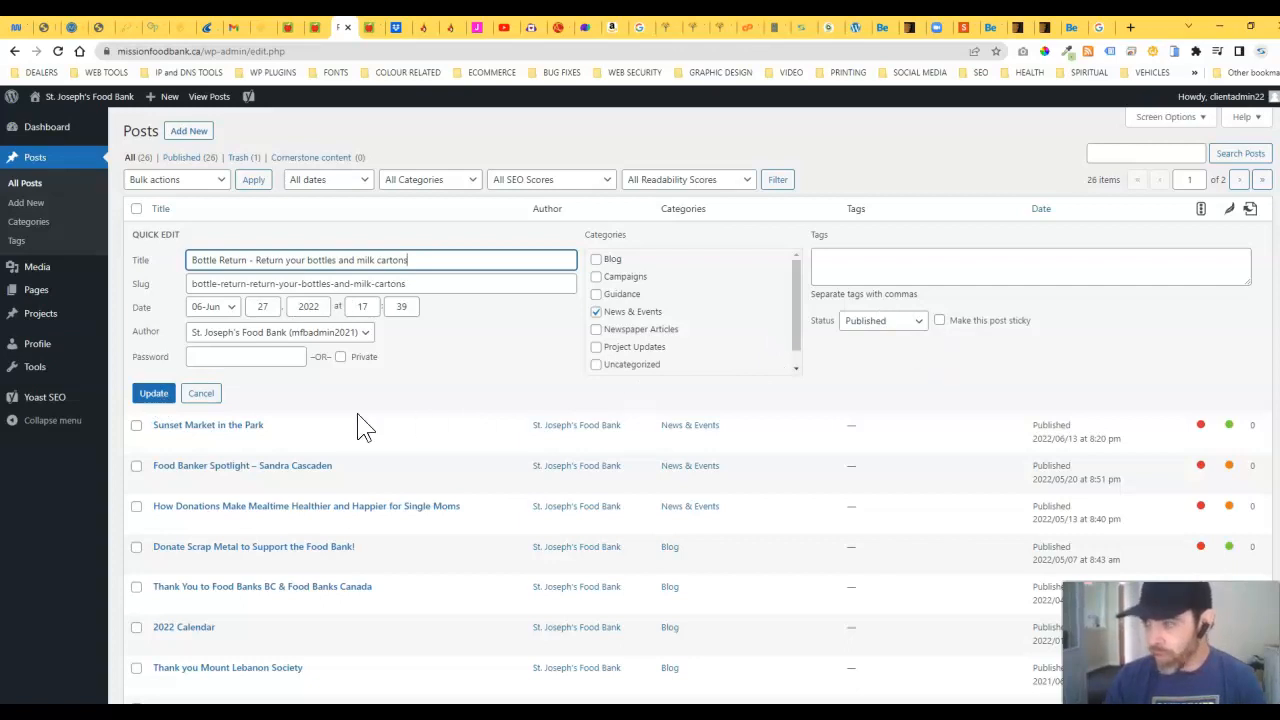
click(203, 400)
click(118, 259)
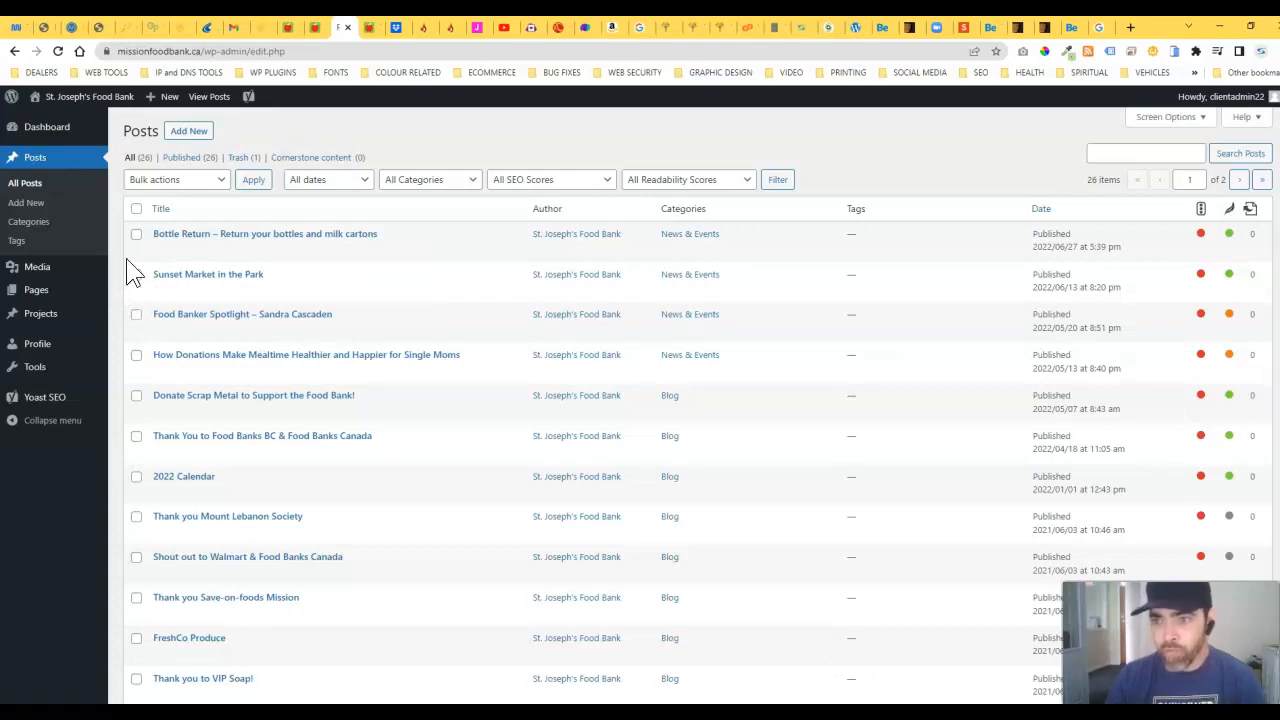
Step: Edit the Bottle Return post while its live page is open in the site tab
click(367, 27)
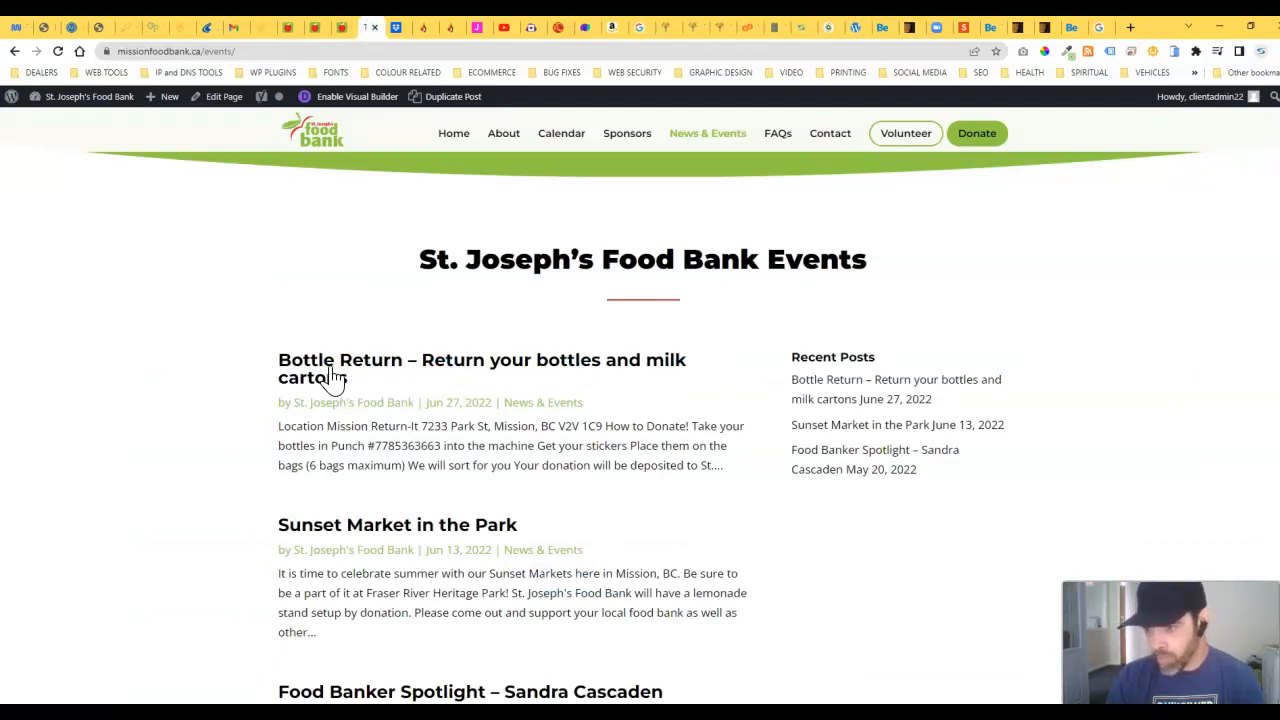
click(338, 27)
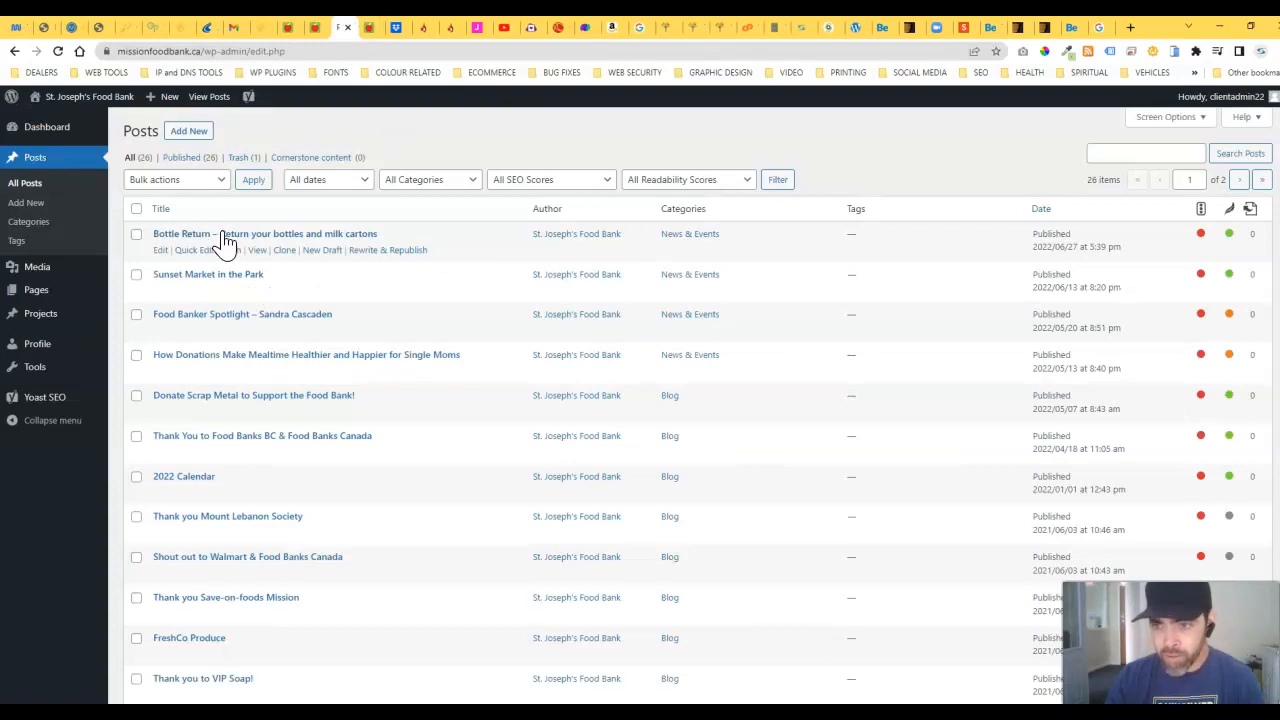
click(161, 251)
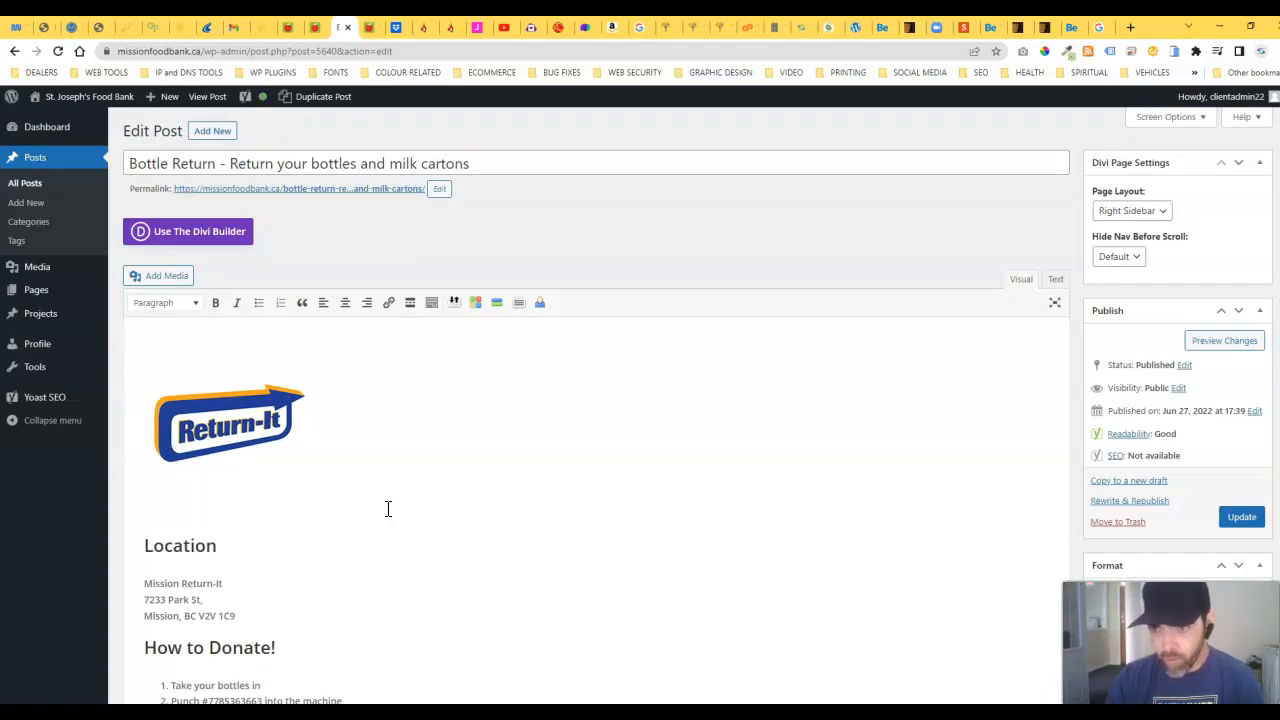
scroll(387, 508, down, 2)
click(368, 27)
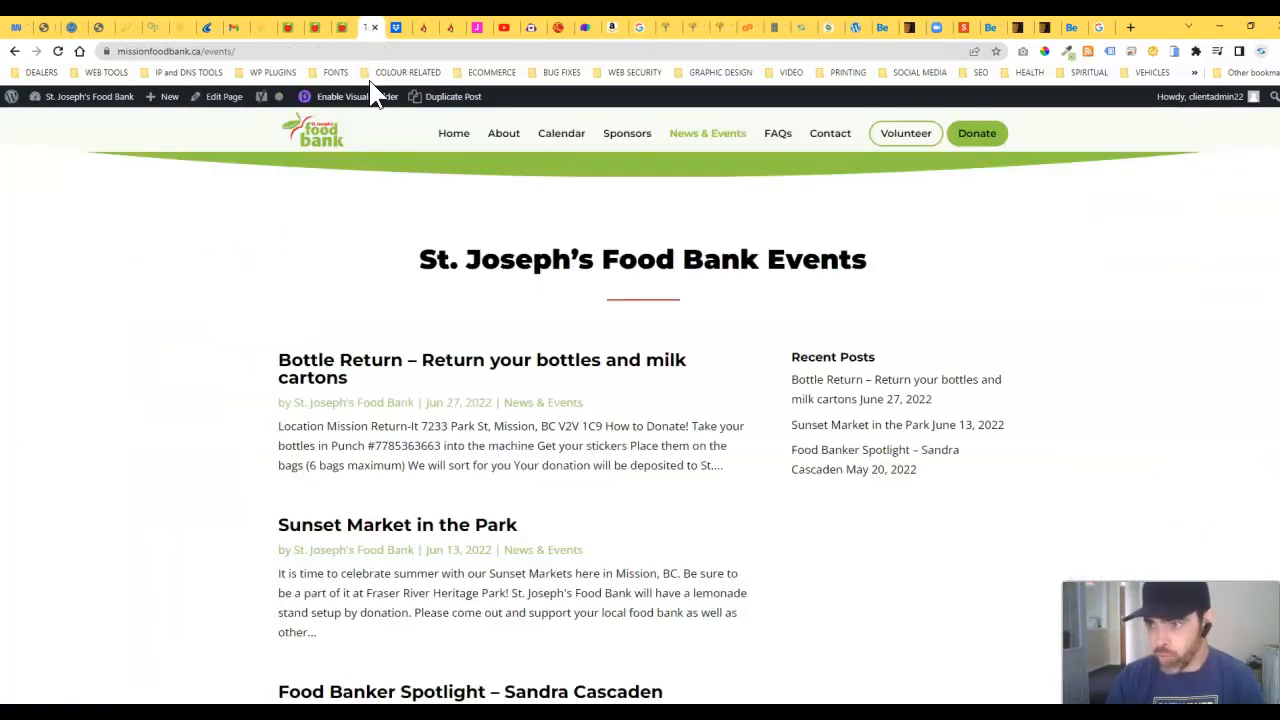
click(338, 375)
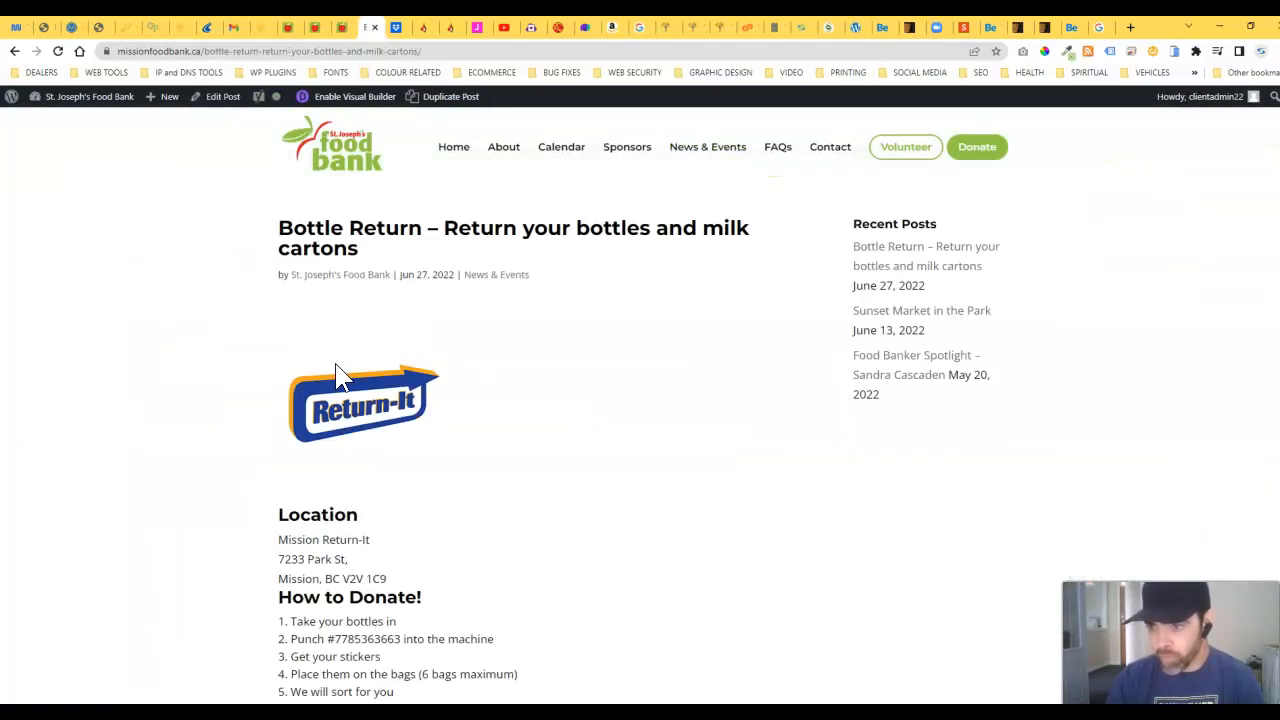
scroll(354, 409, down, 2)
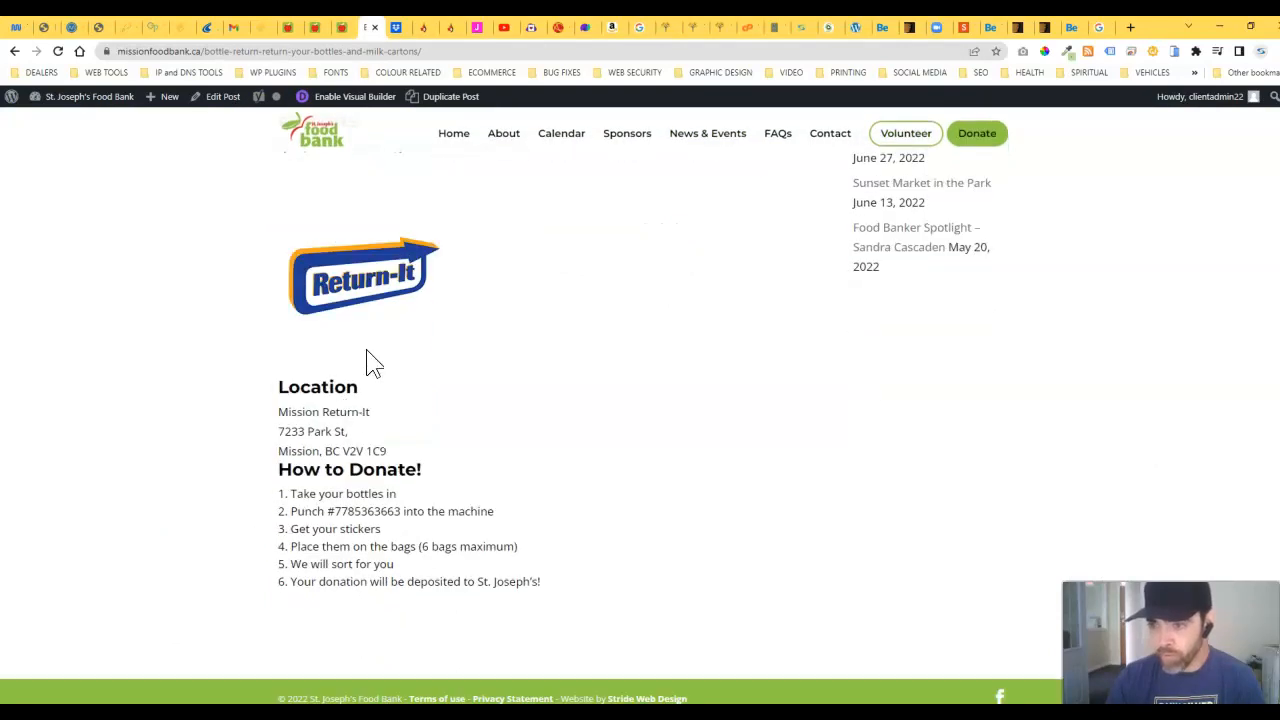
click(338, 24)
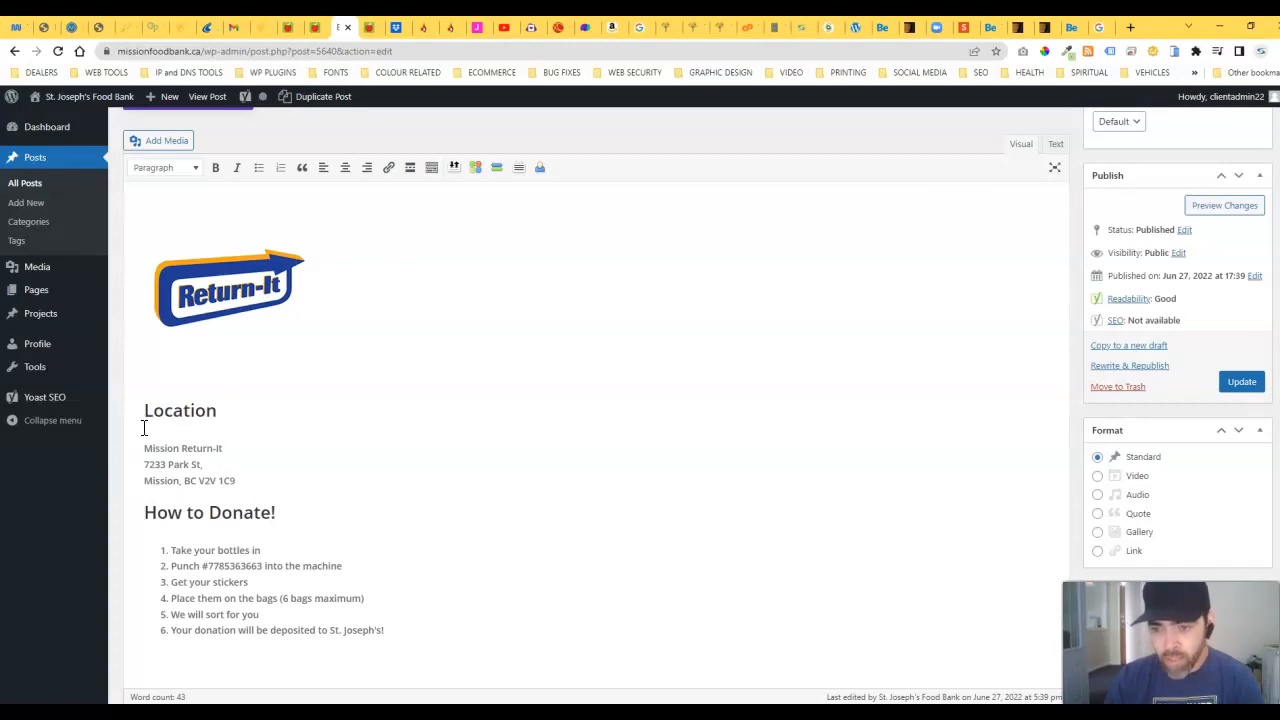
Step: Delete the existing Return-It logo from the top of the post
scroll(230, 420, up, 1)
click(243, 368)
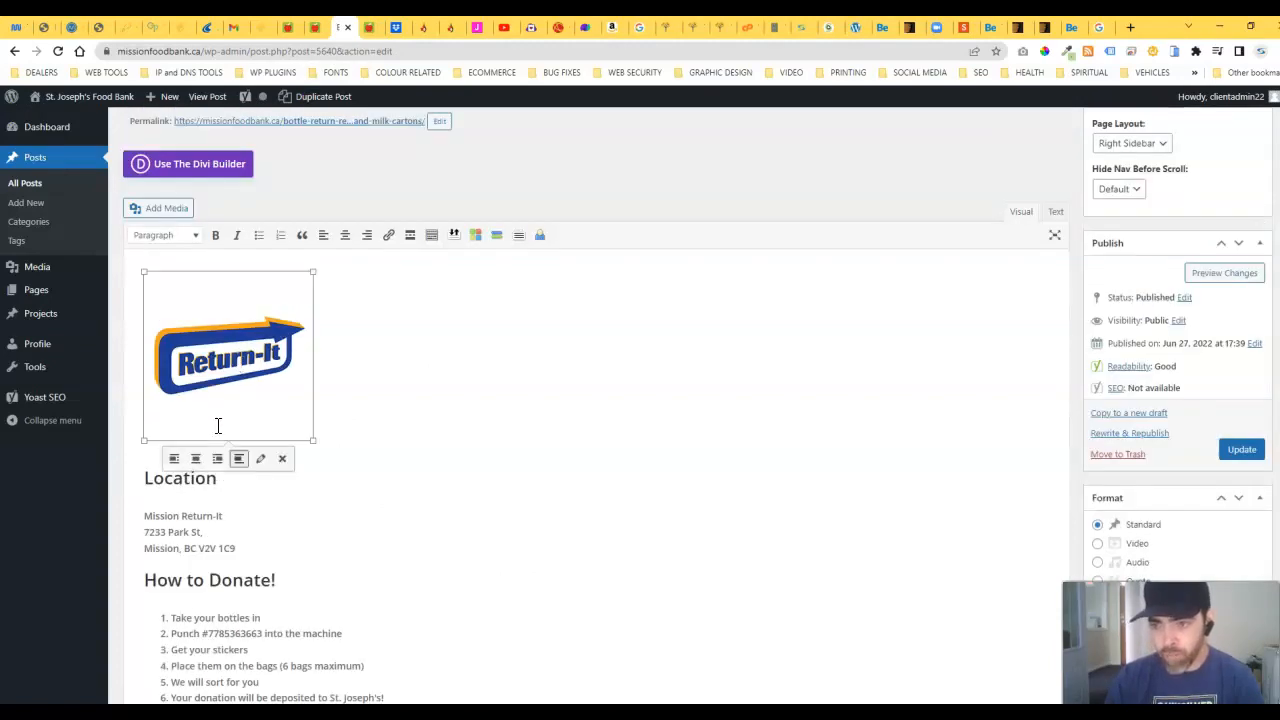
key(Delete)
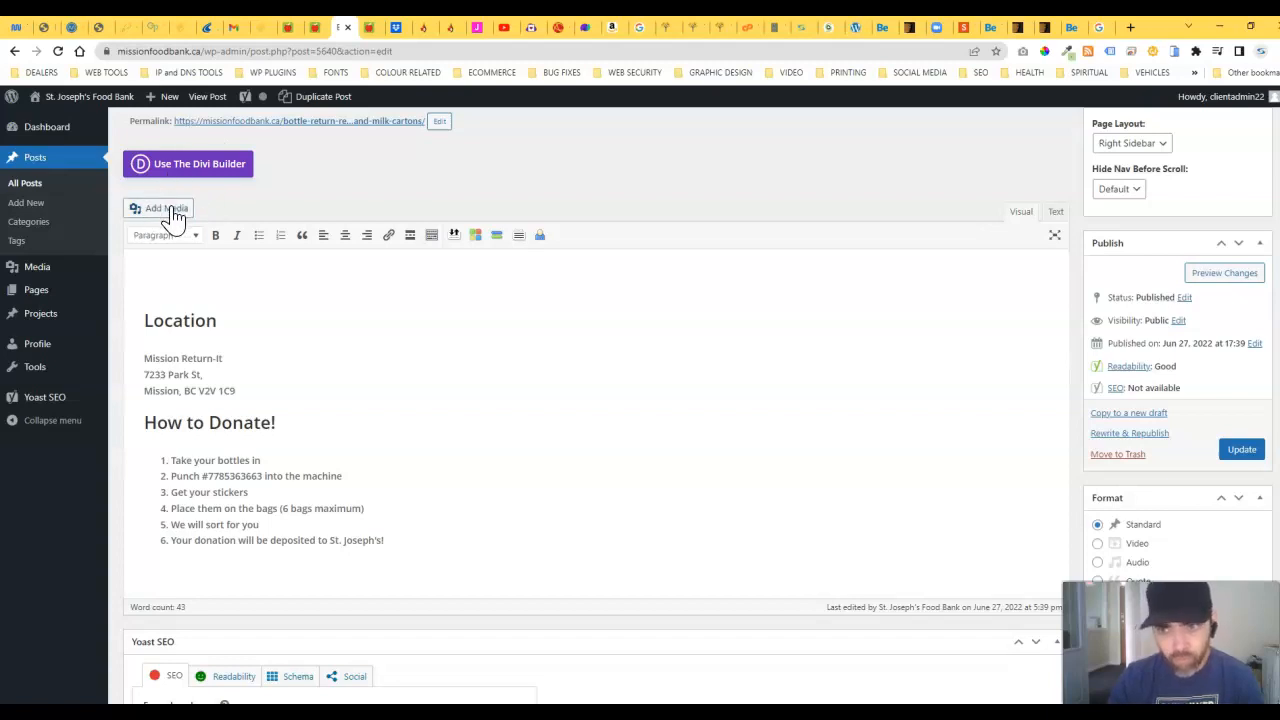
Step: Search the media library for 'return' and insert return-it.png into the post
click(168, 208)
click(274, 152)
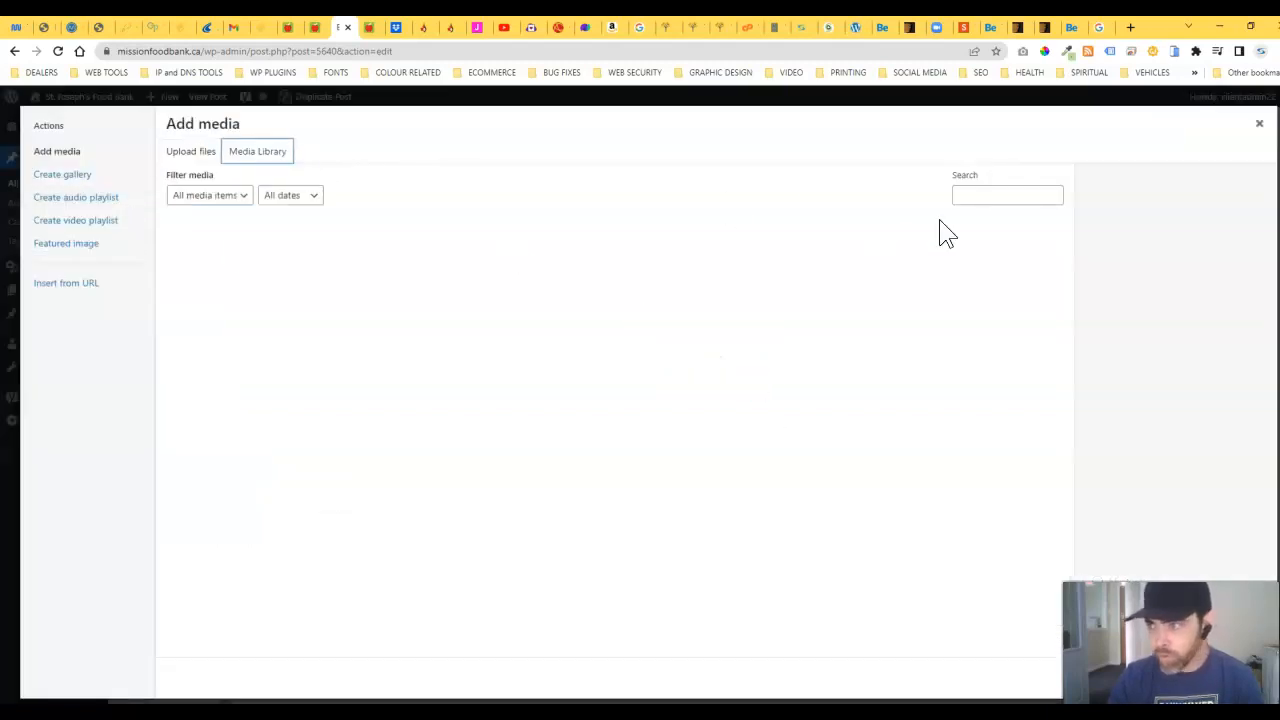
click(971, 193)
text(recy)
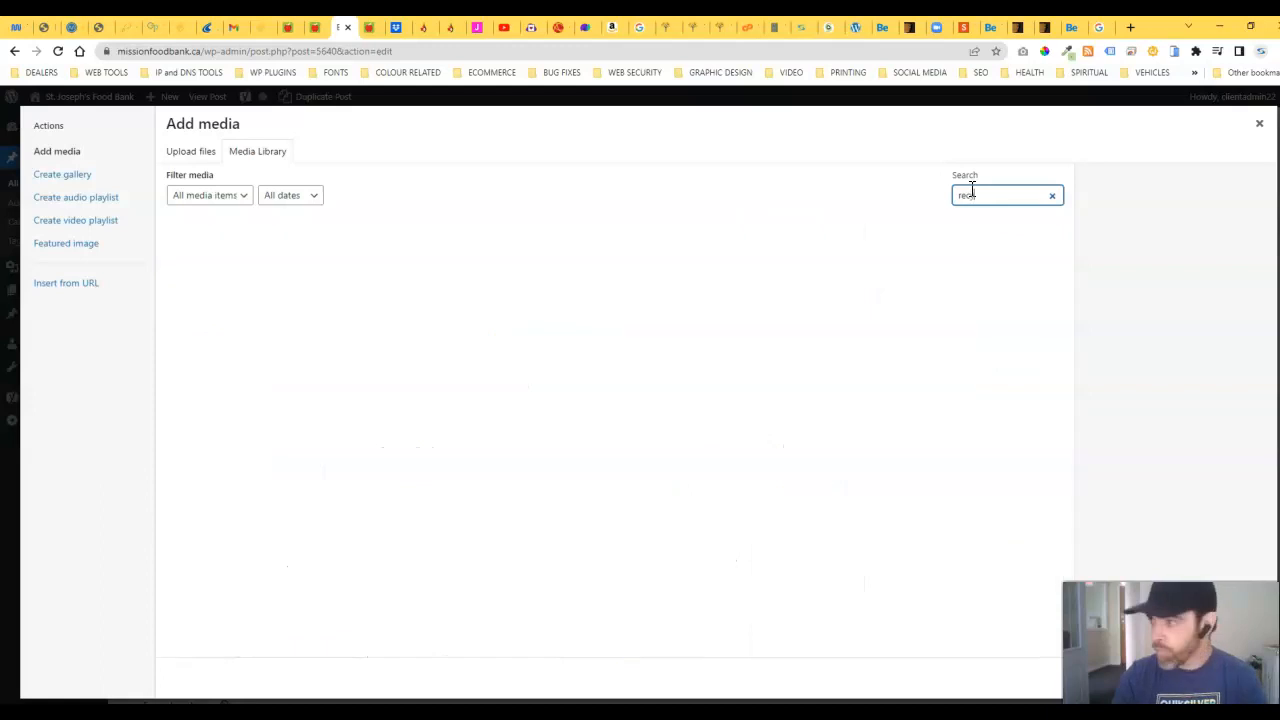
double_click(977, 202)
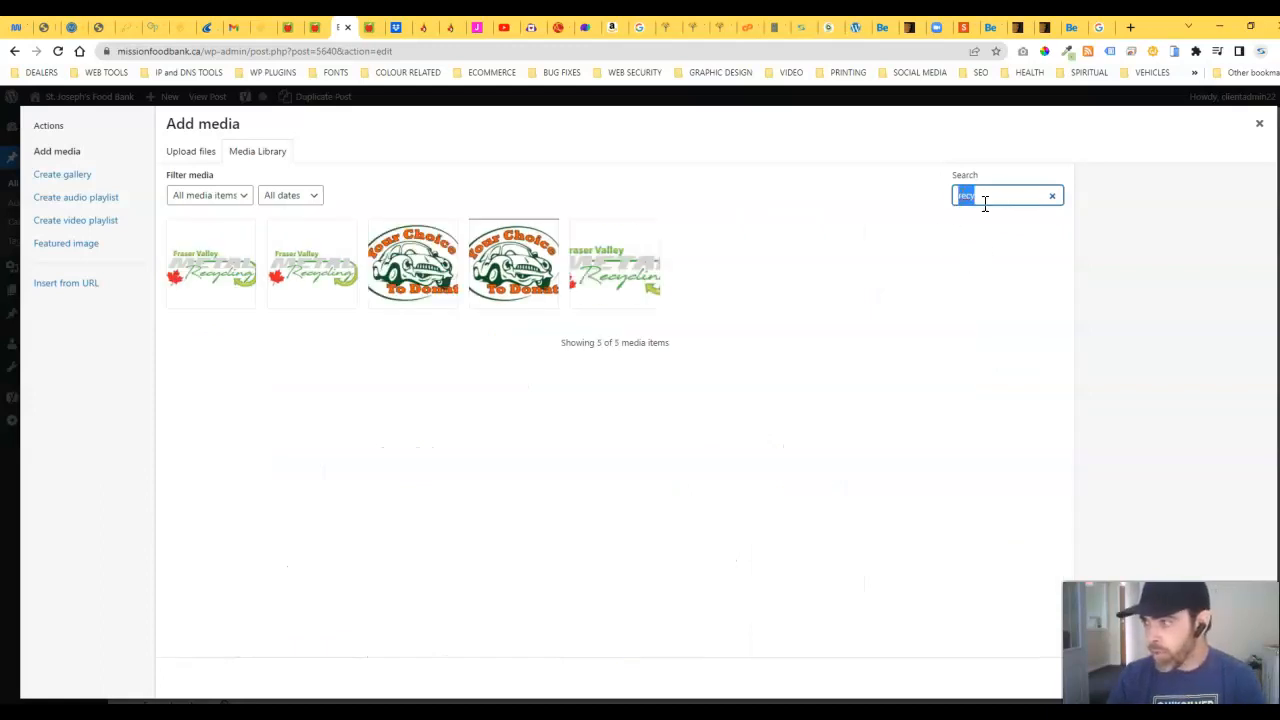
text(l)
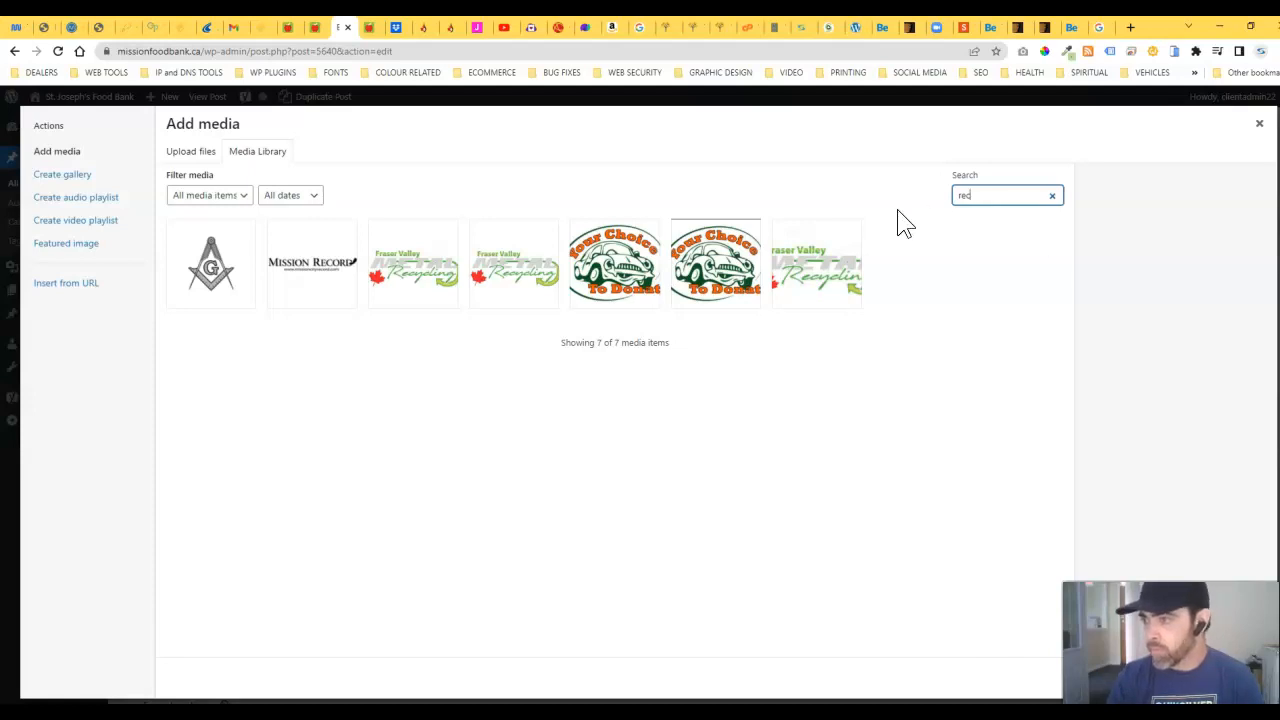
click(373, 30)
click(343, 29)
drag(980, 200, 938, 212)
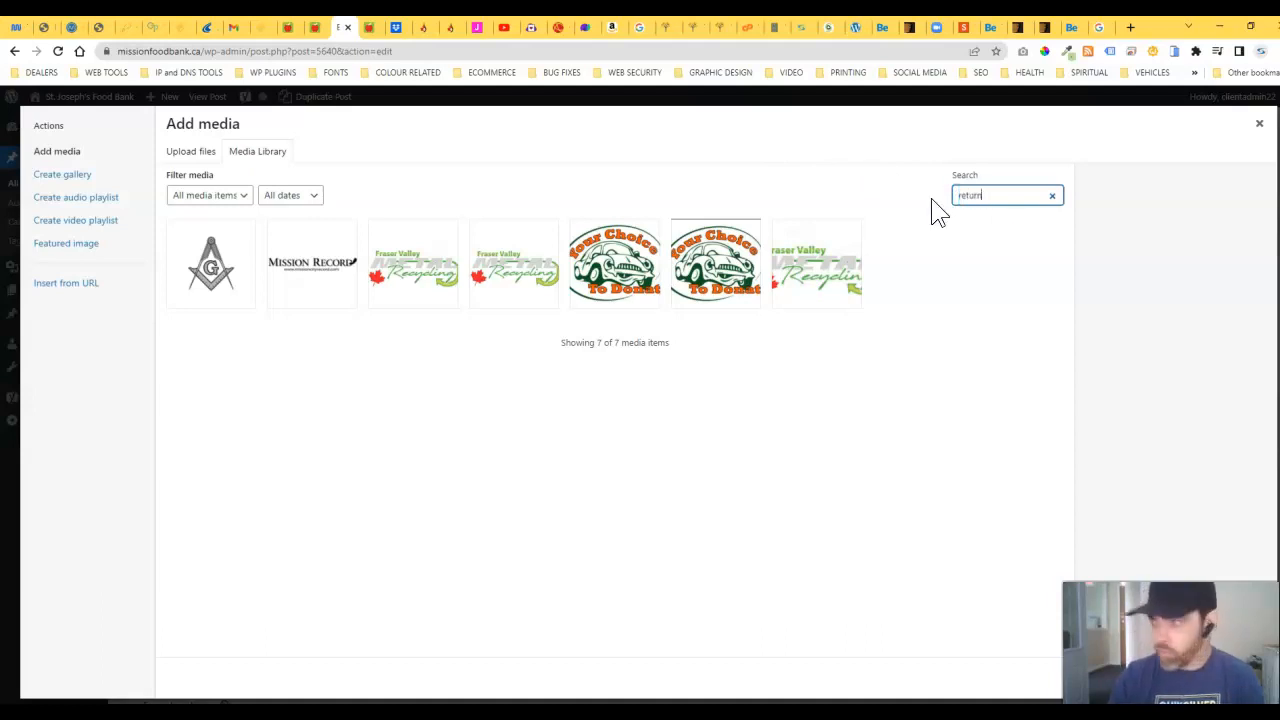
text(return)
click(215, 268)
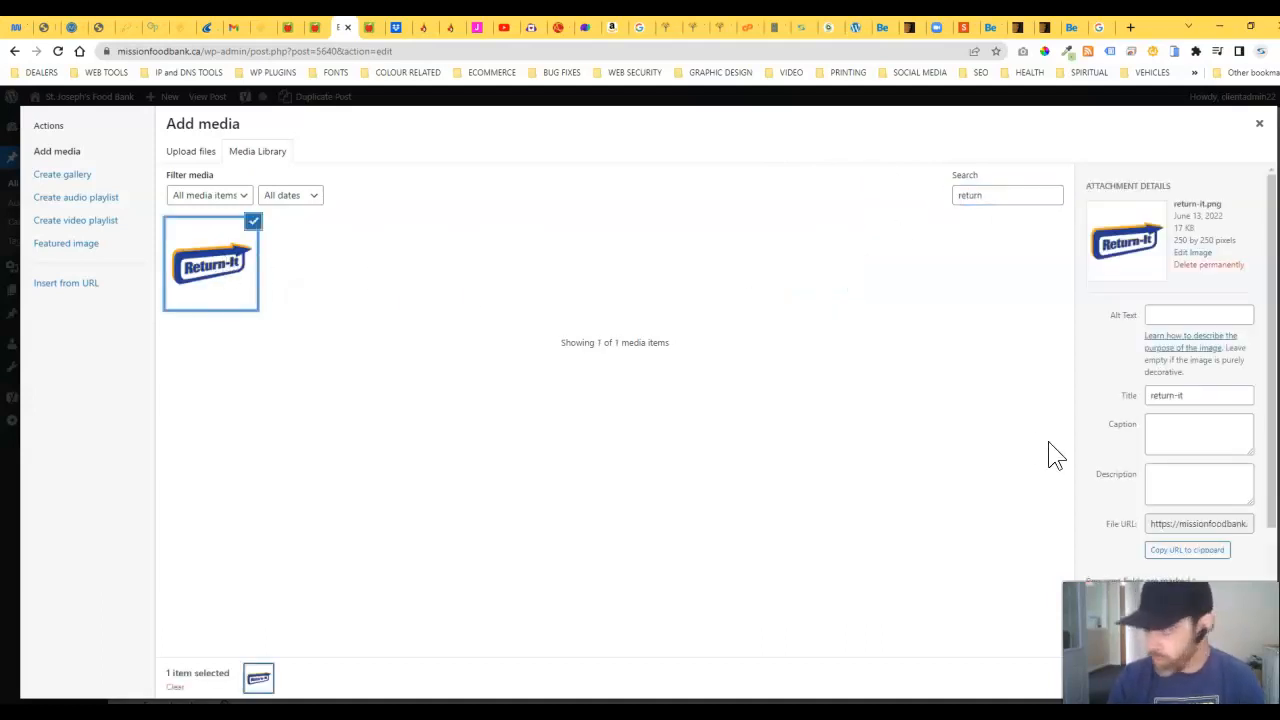
scroll(1237, 549, down, 1)
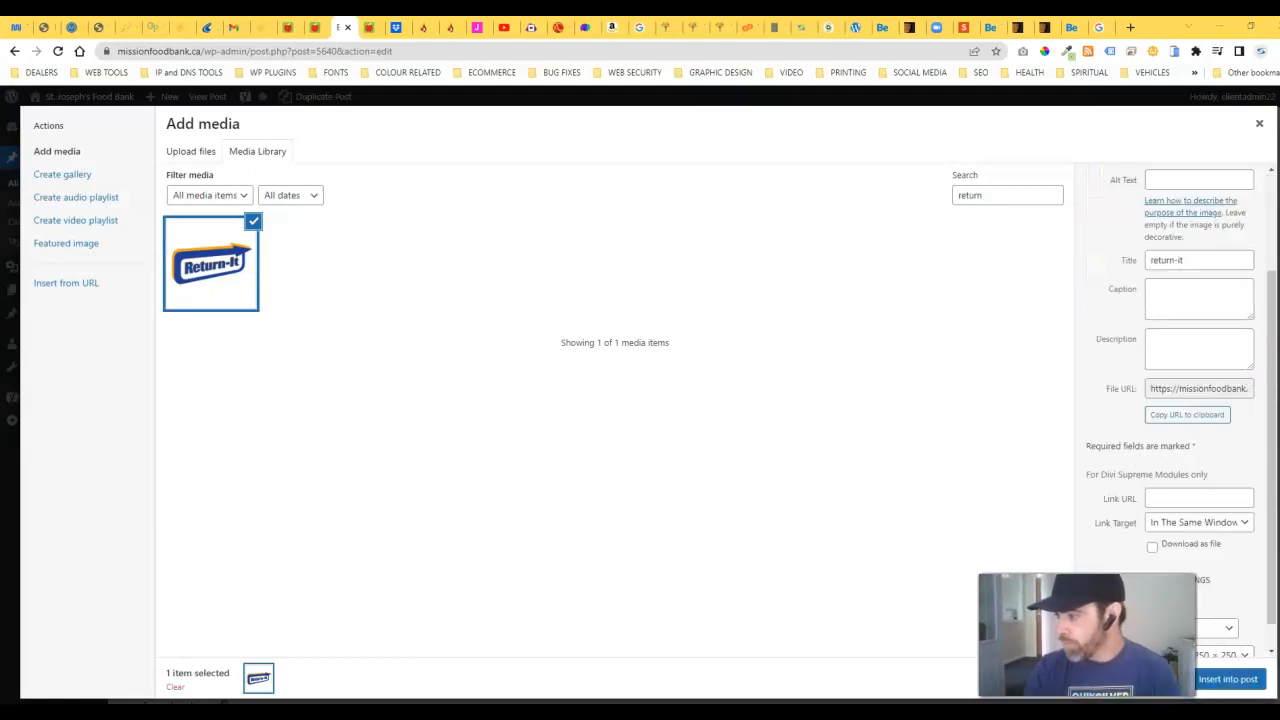
click(1243, 682)
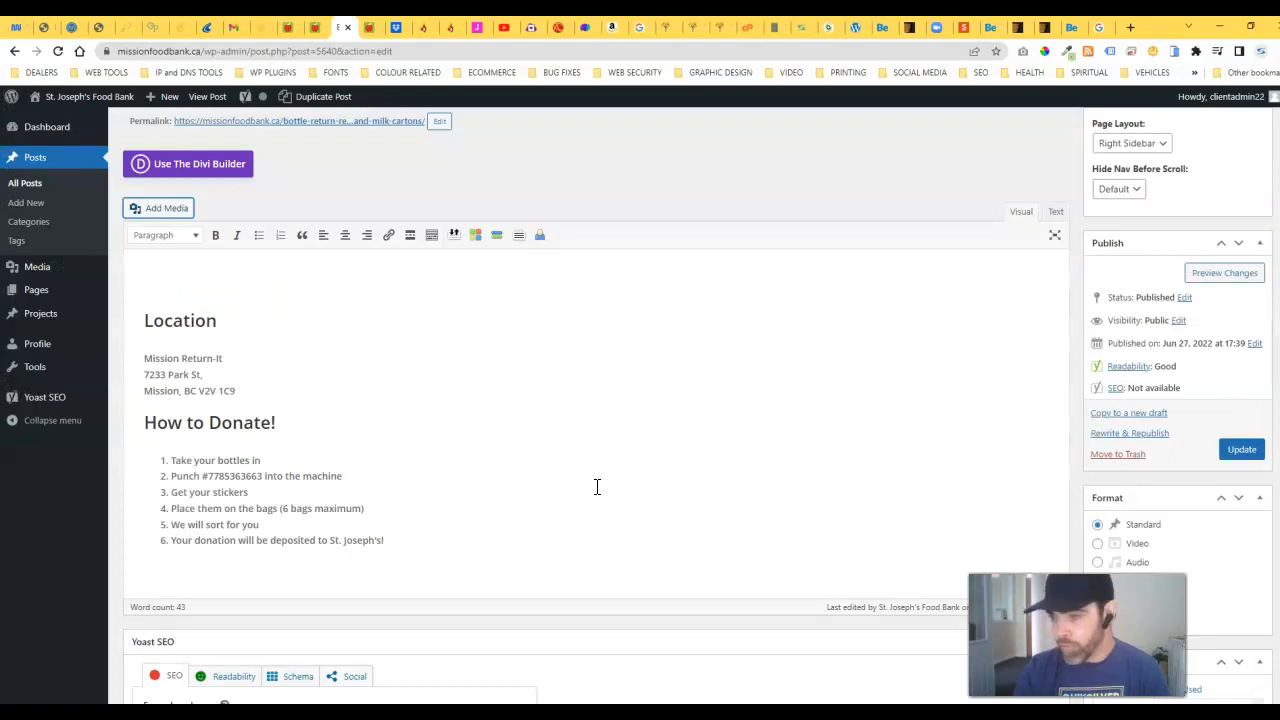
Step: Update the Bottle Return post so the new Return-It logo is saved
scroll(344, 474, down, 2)
scroll(337, 457, up, 2)
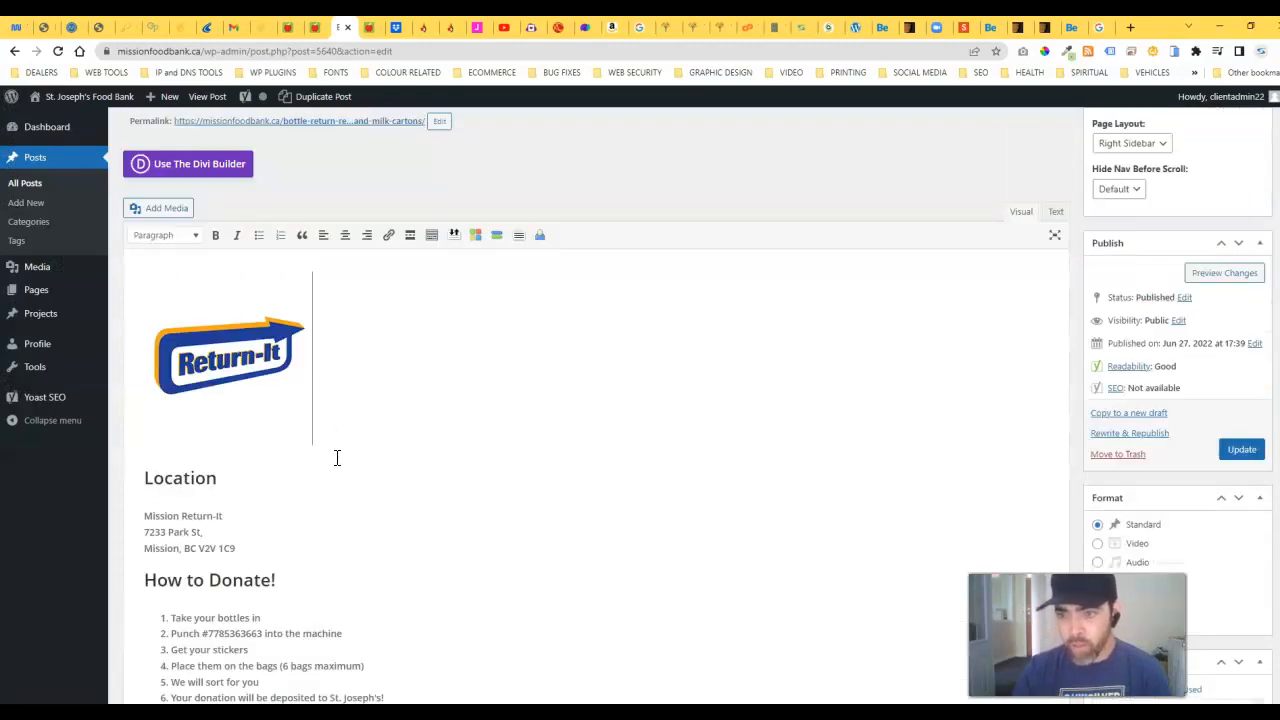
click(265, 370)
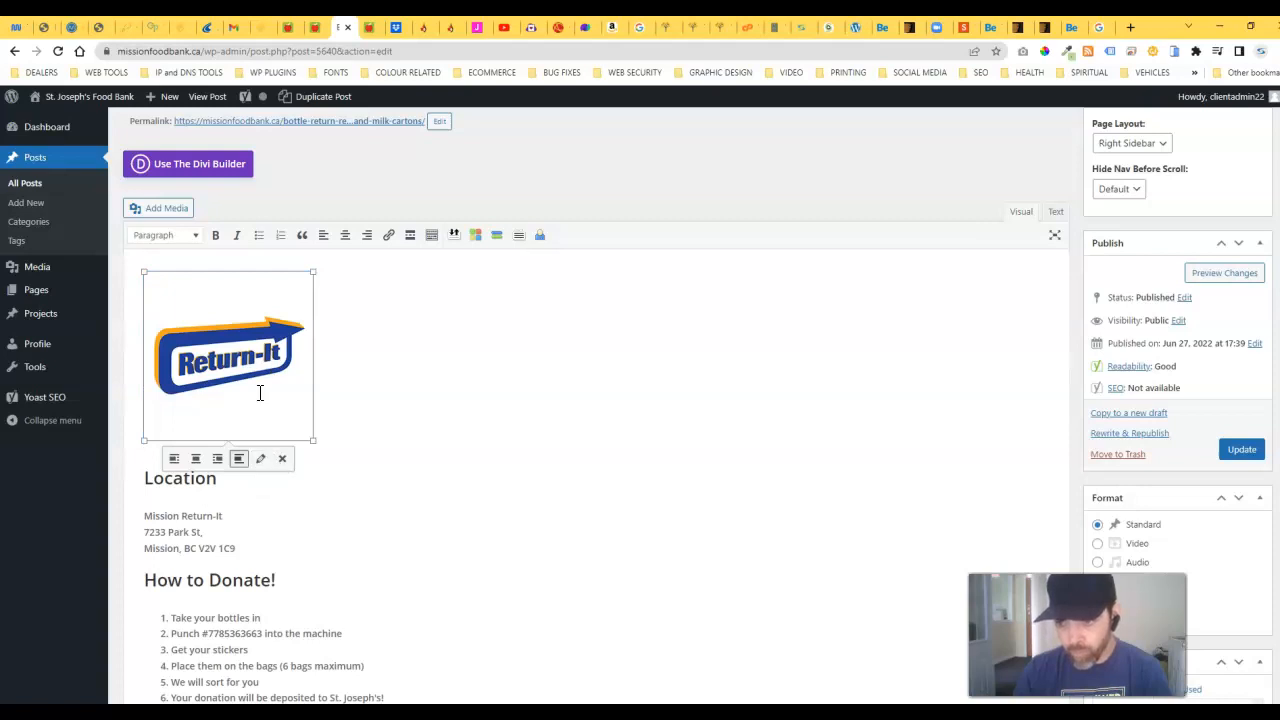
click(353, 309)
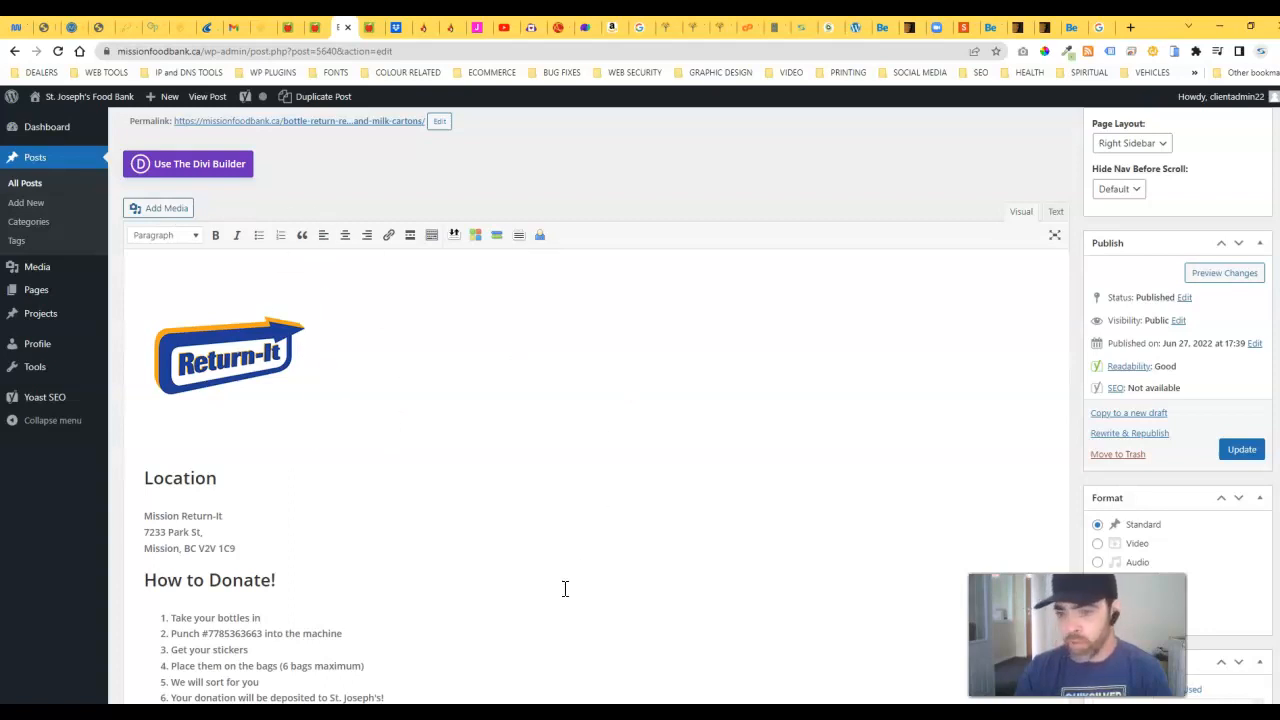
scroll(224, 445, down, 1)
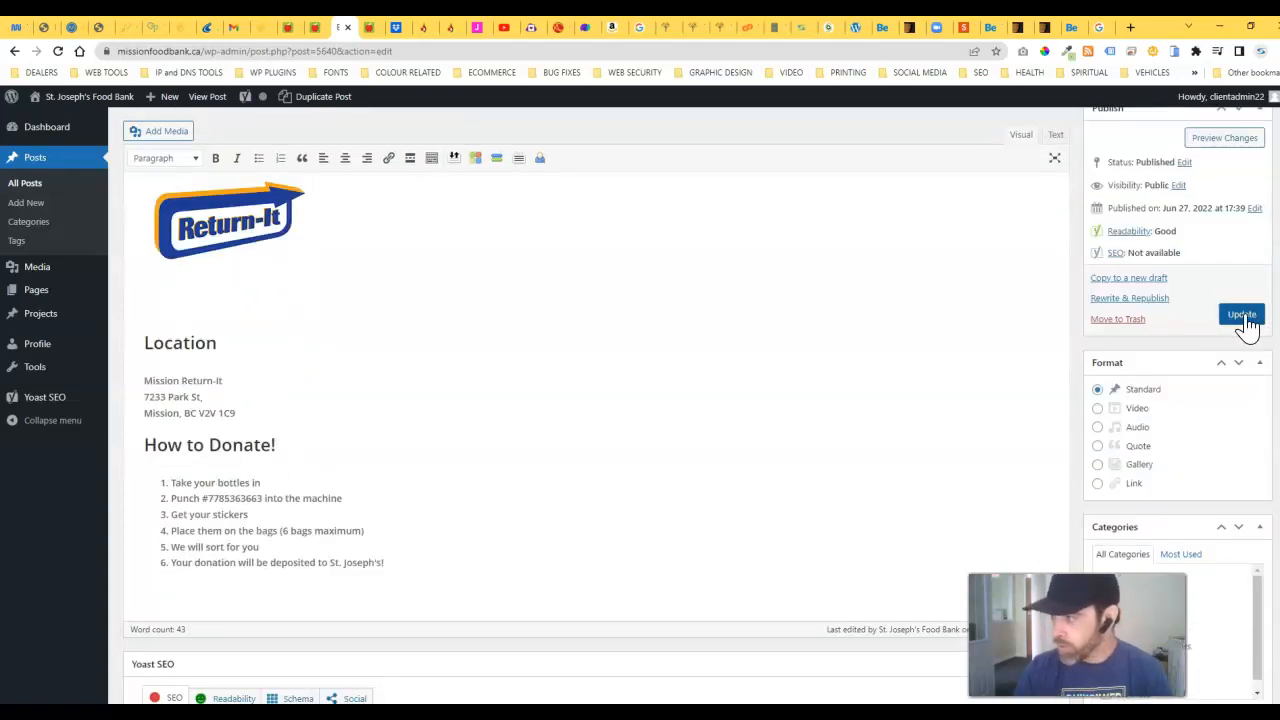
click(1242, 316)
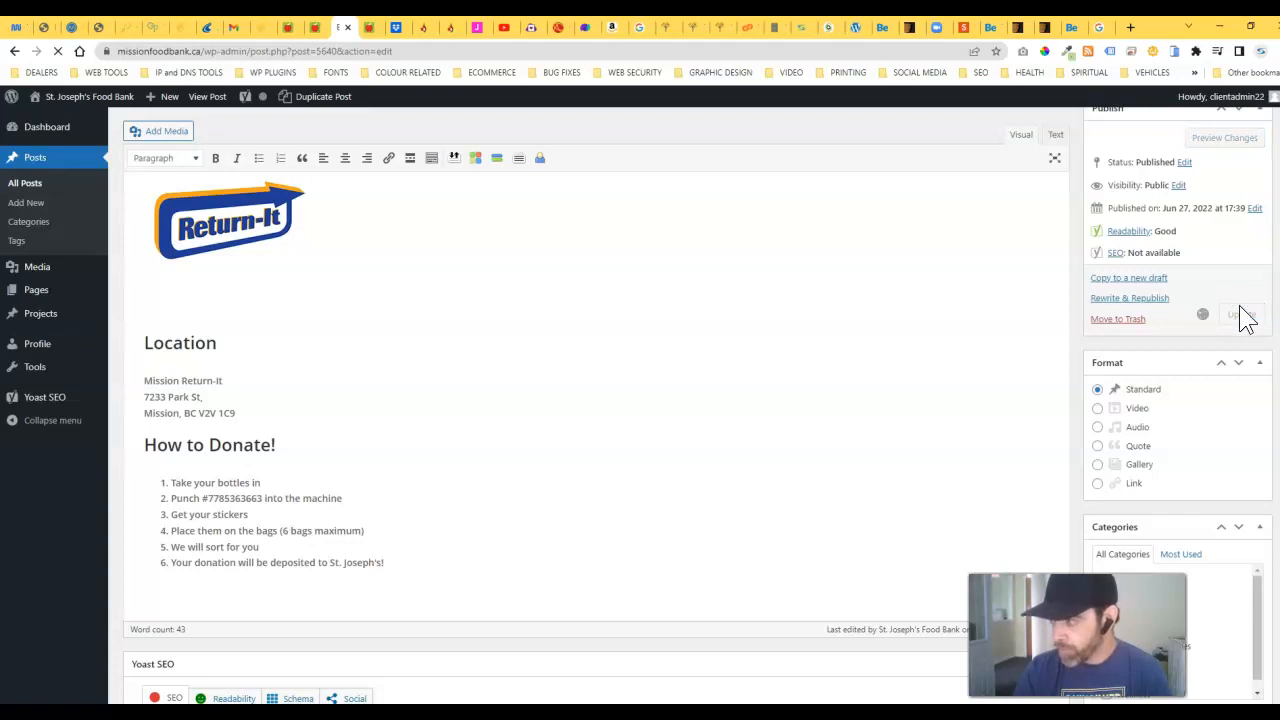
click(369, 27)
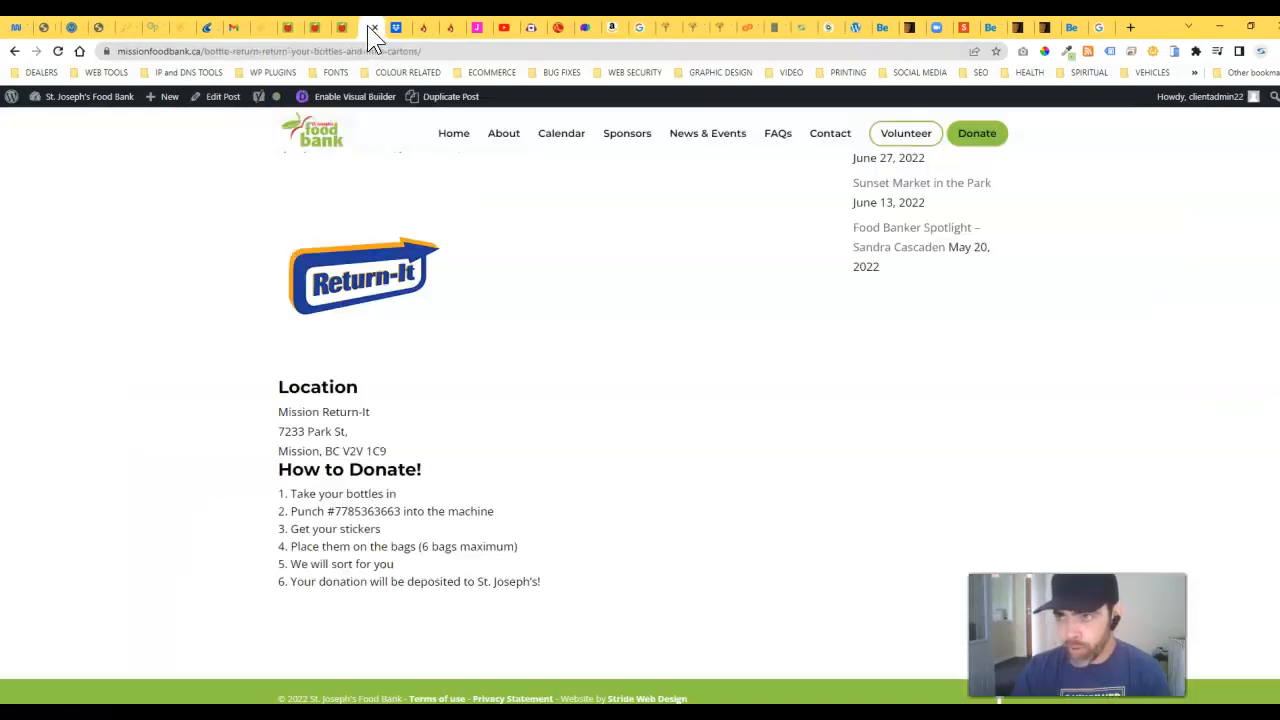
Step: Reload the live Bottle Return page and check the new Return-It logo at the top
click(55, 46)
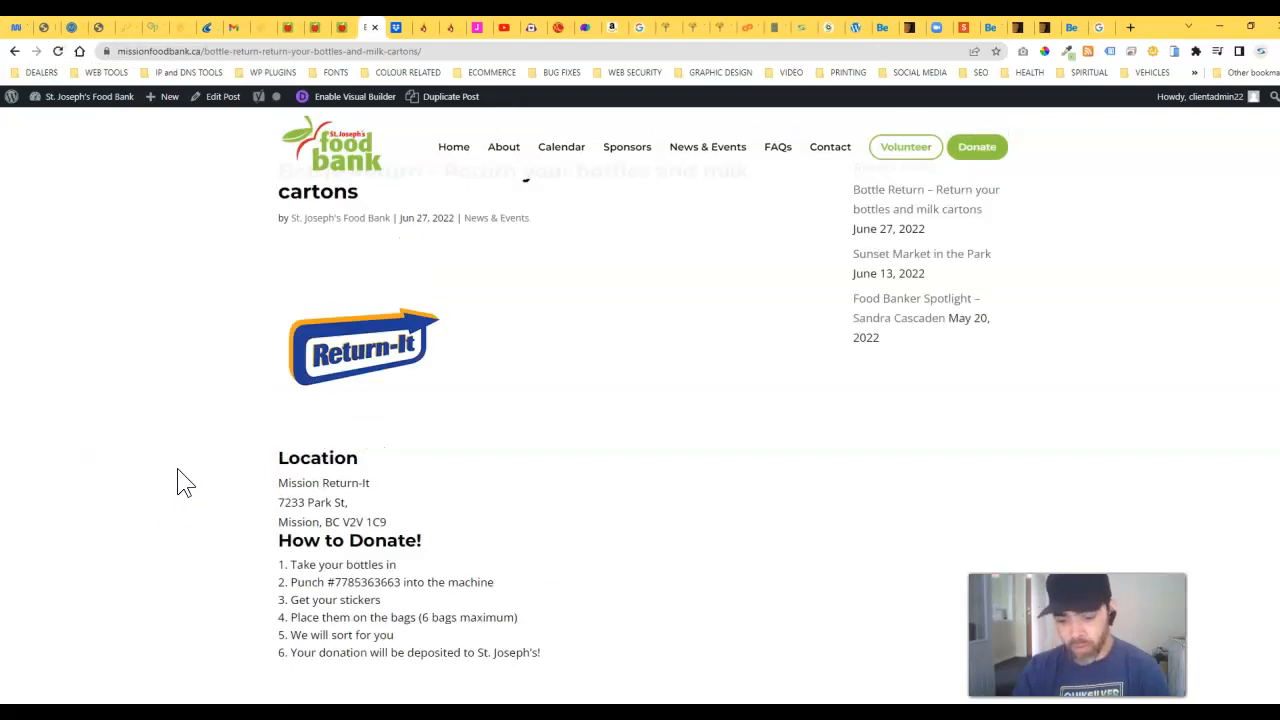
scroll(174, 480, up, 1)
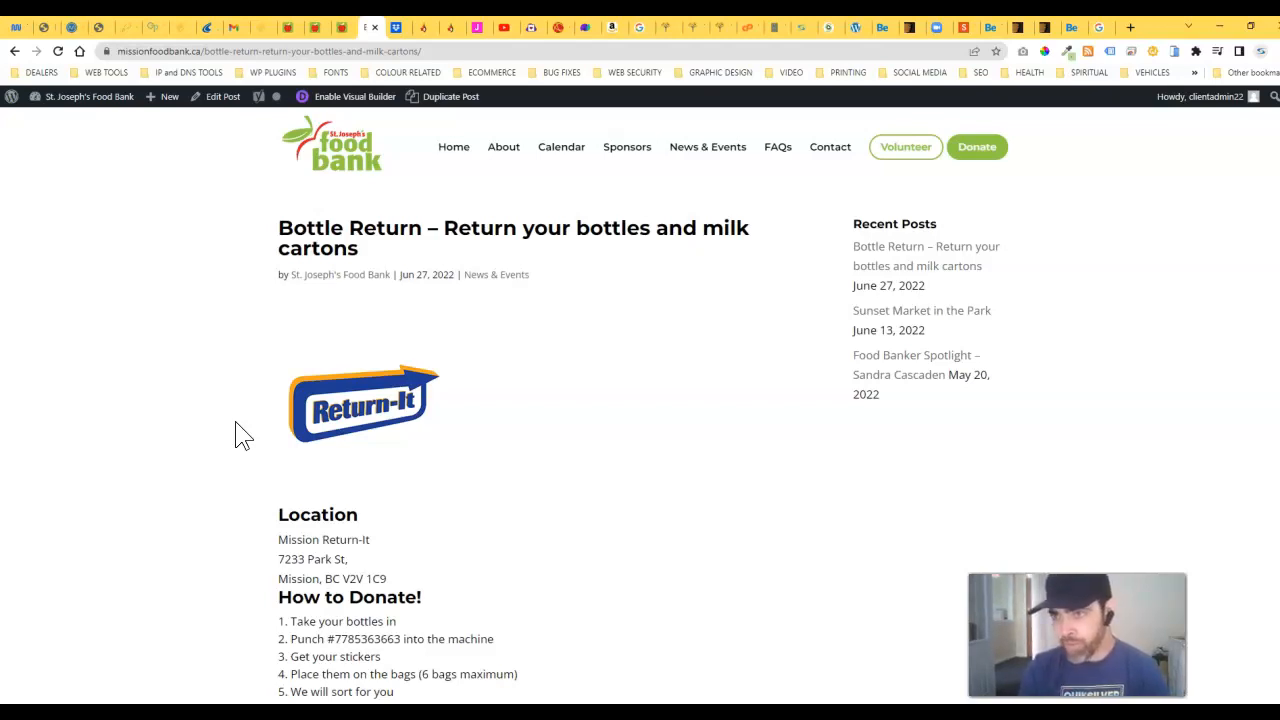
click(341, 28)
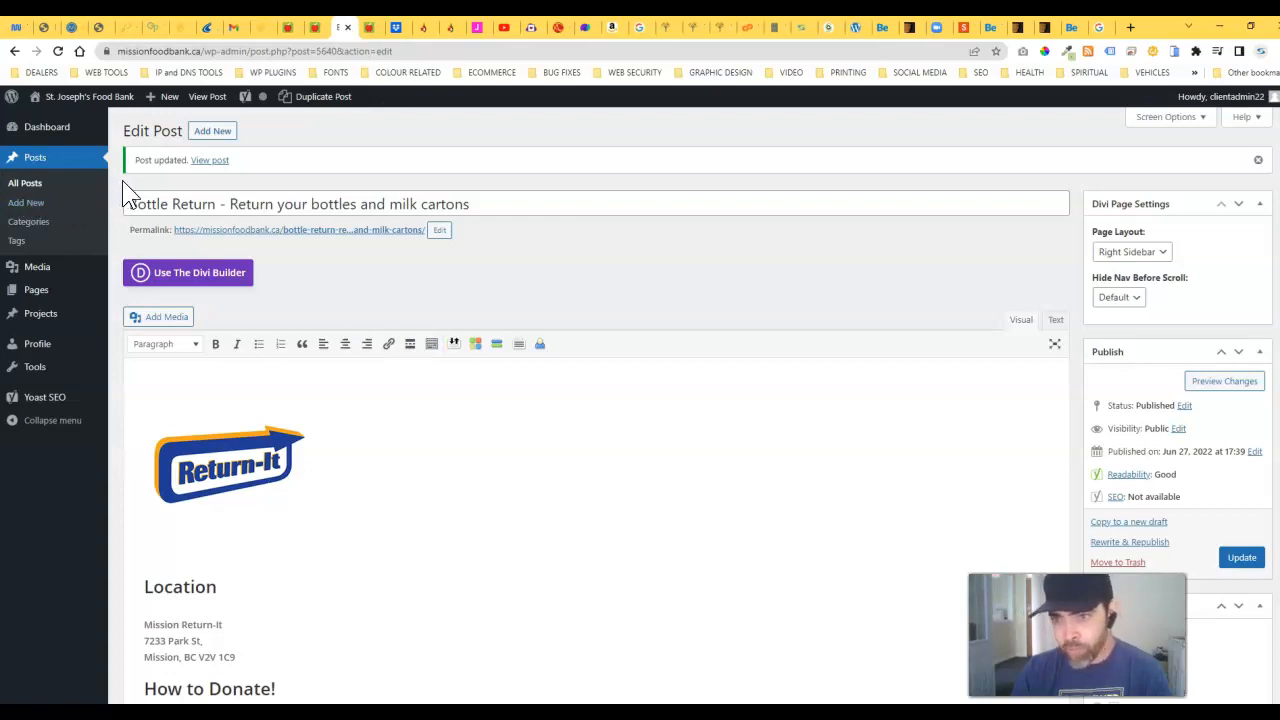
Step: Go to Posts > All Posts to find the Bottle Return post
click(33, 188)
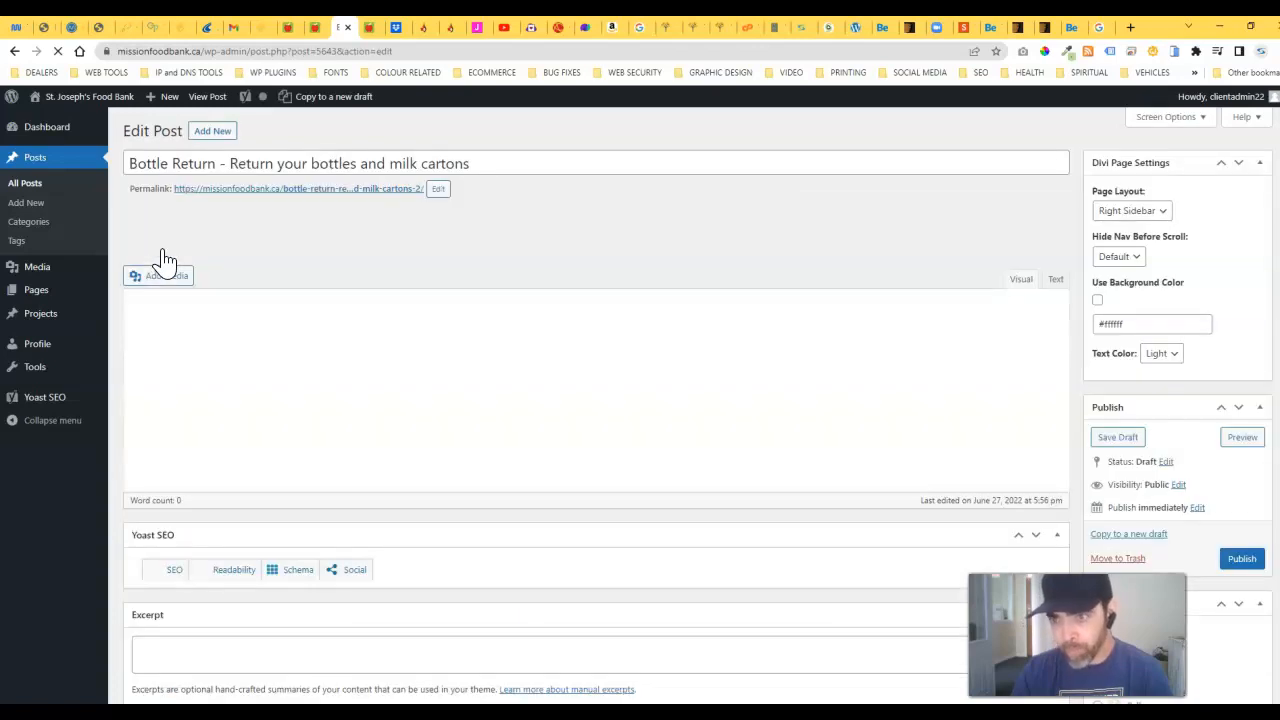
Step: Replace the copied post's title with 'Test Event'
drag(466, 163, 120, 172)
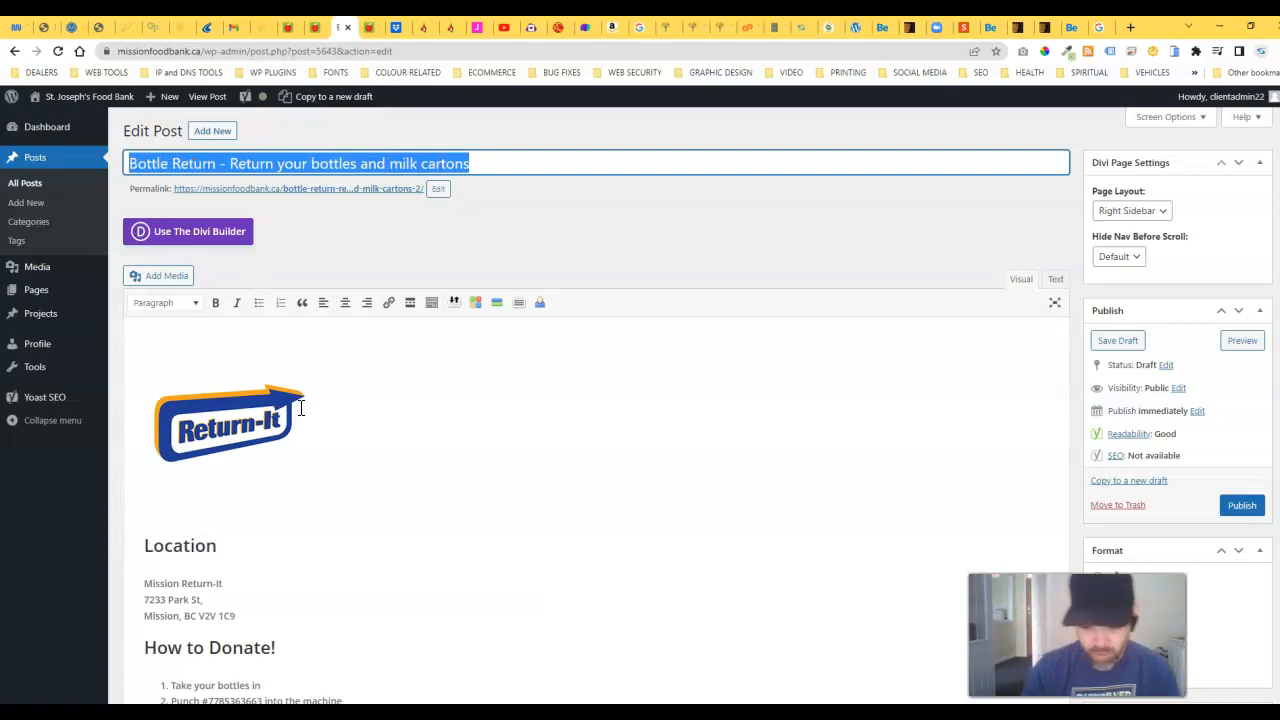
text(TEst Event)
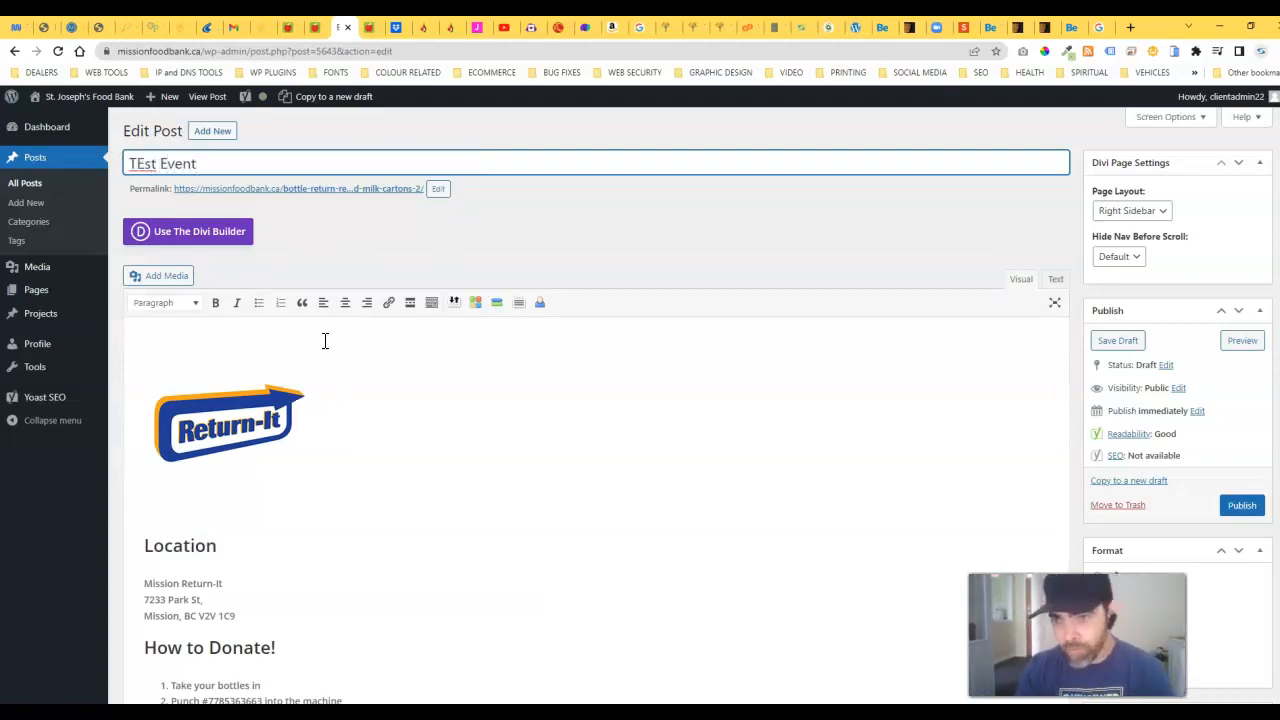
key(BackSpace)
text(e)
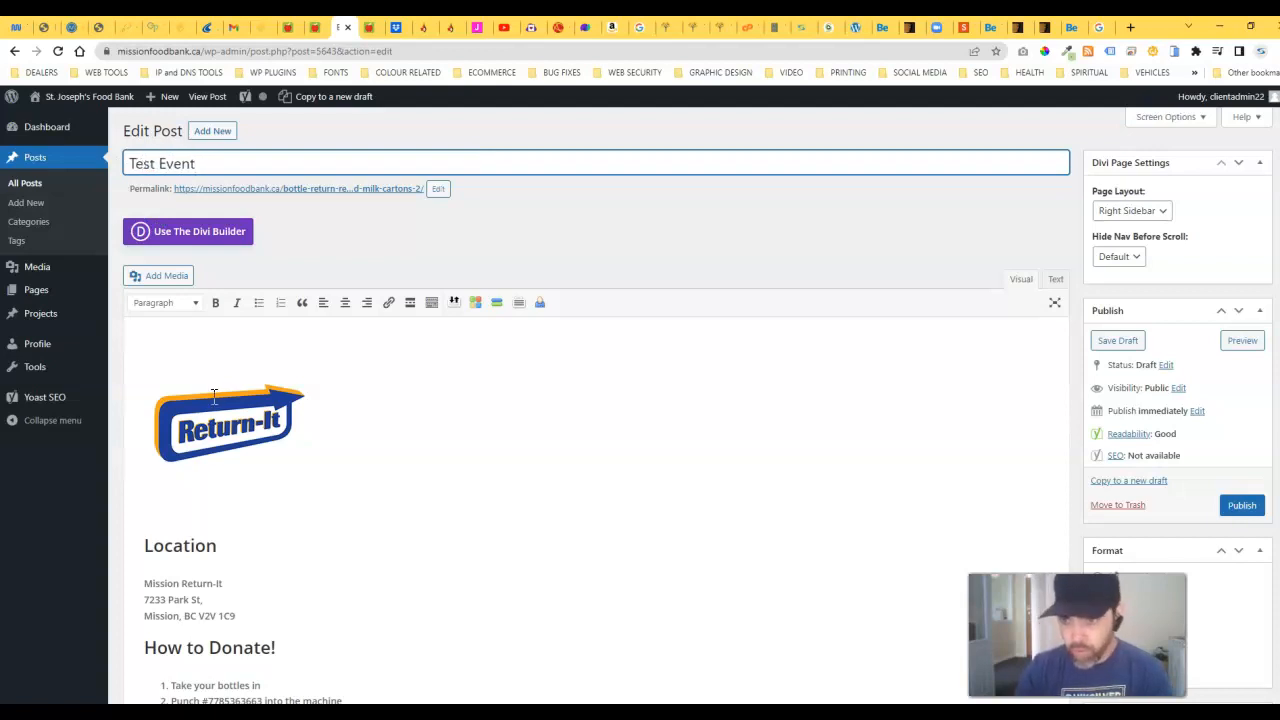
Step: Delete the Return-It logo and all remaining body text from the draft
click(243, 411)
key(Delete)
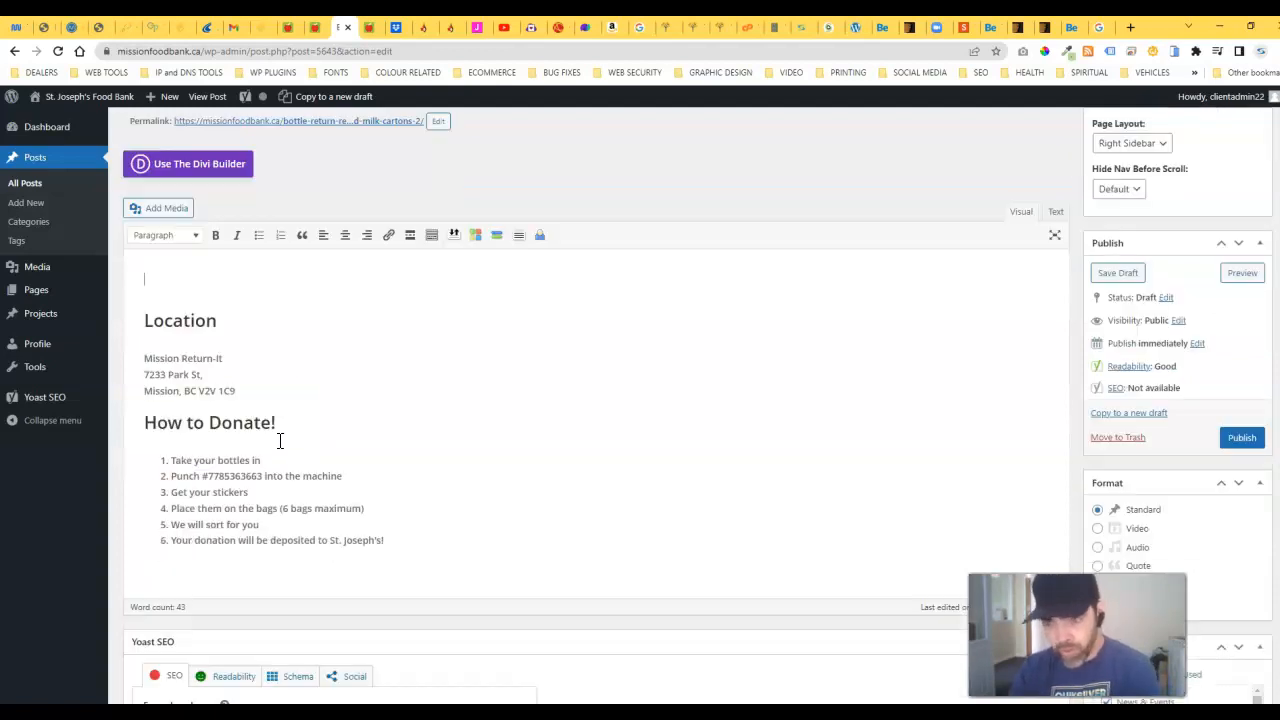
drag(389, 540, 150, 270)
key(Delete)
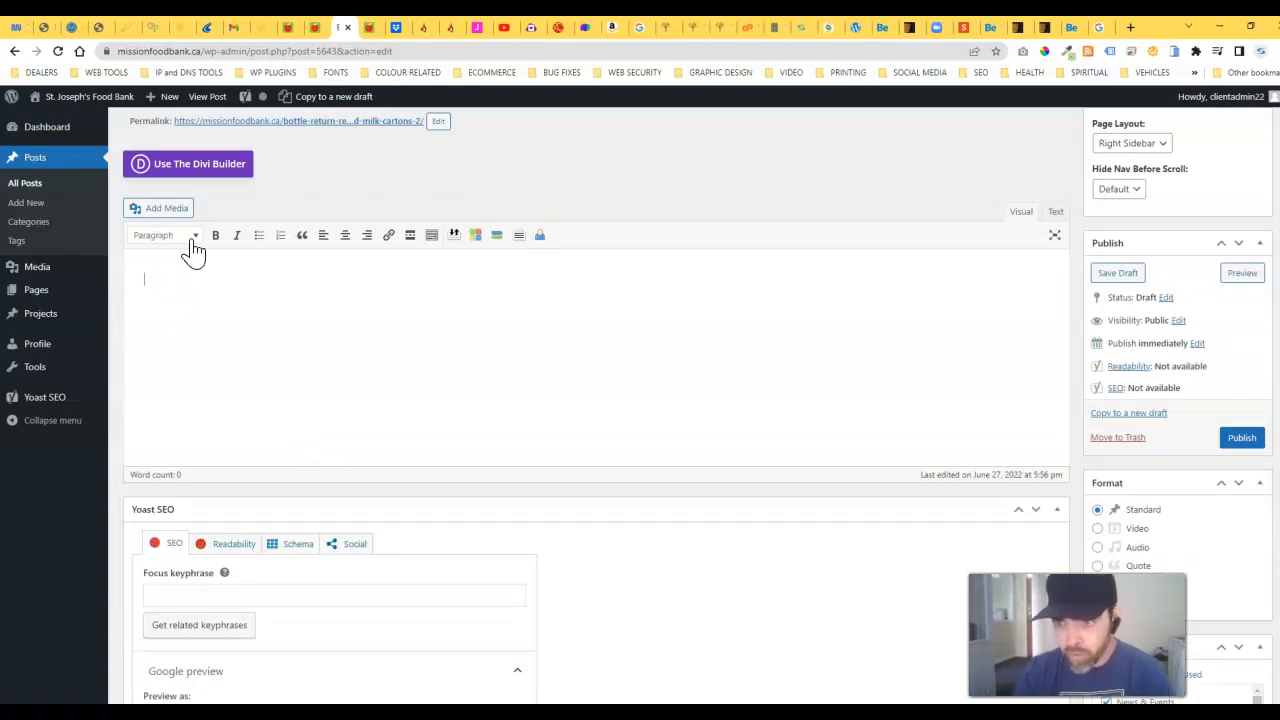
click(170, 210)
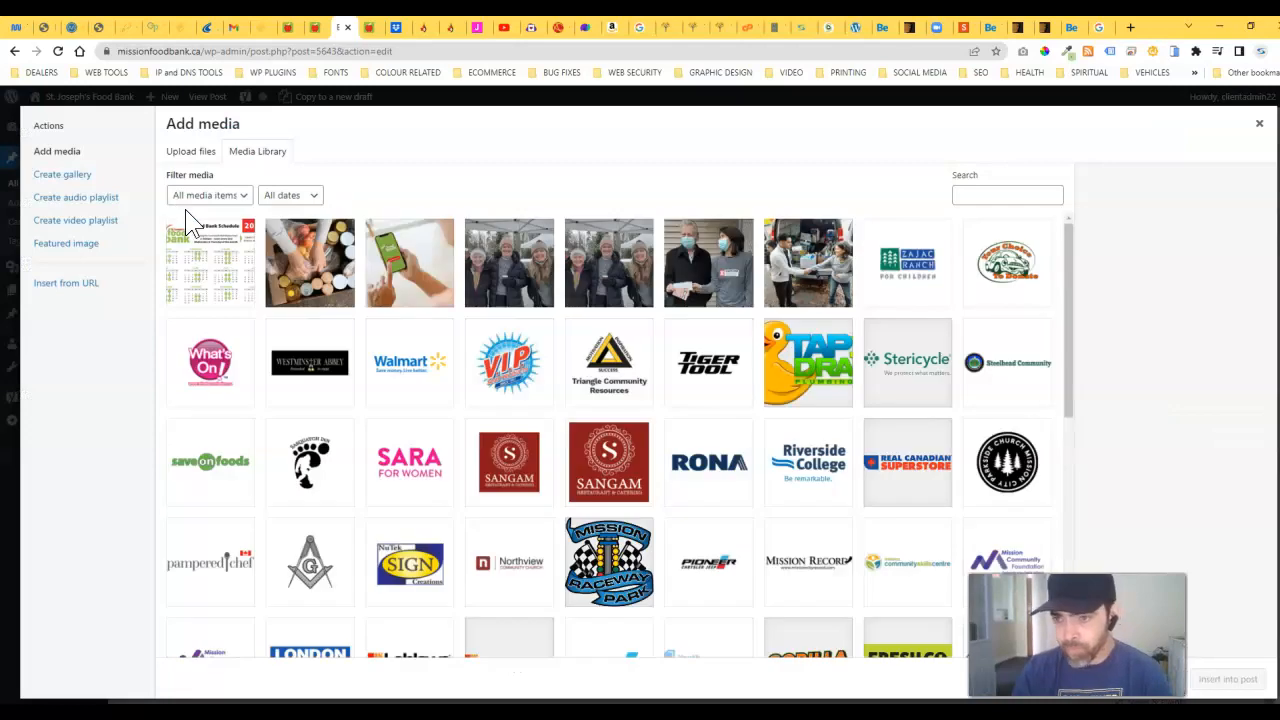
scroll(380, 430, down, 2)
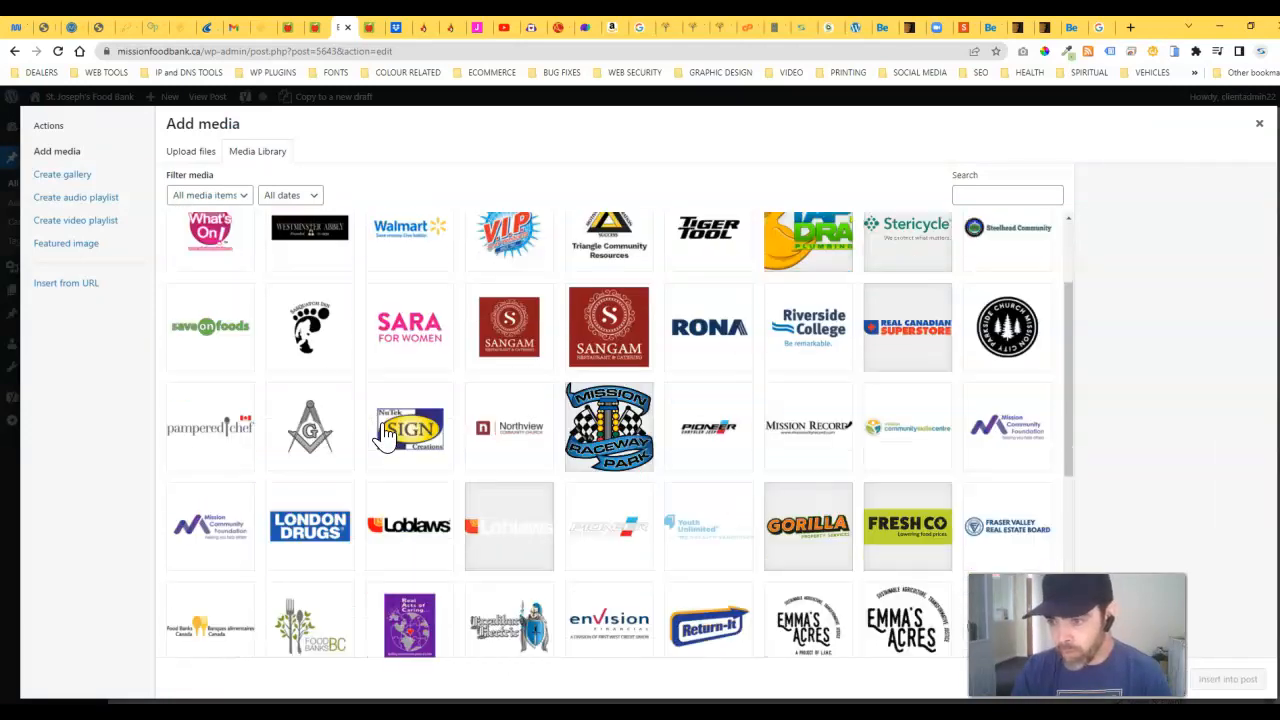
click(325, 535)
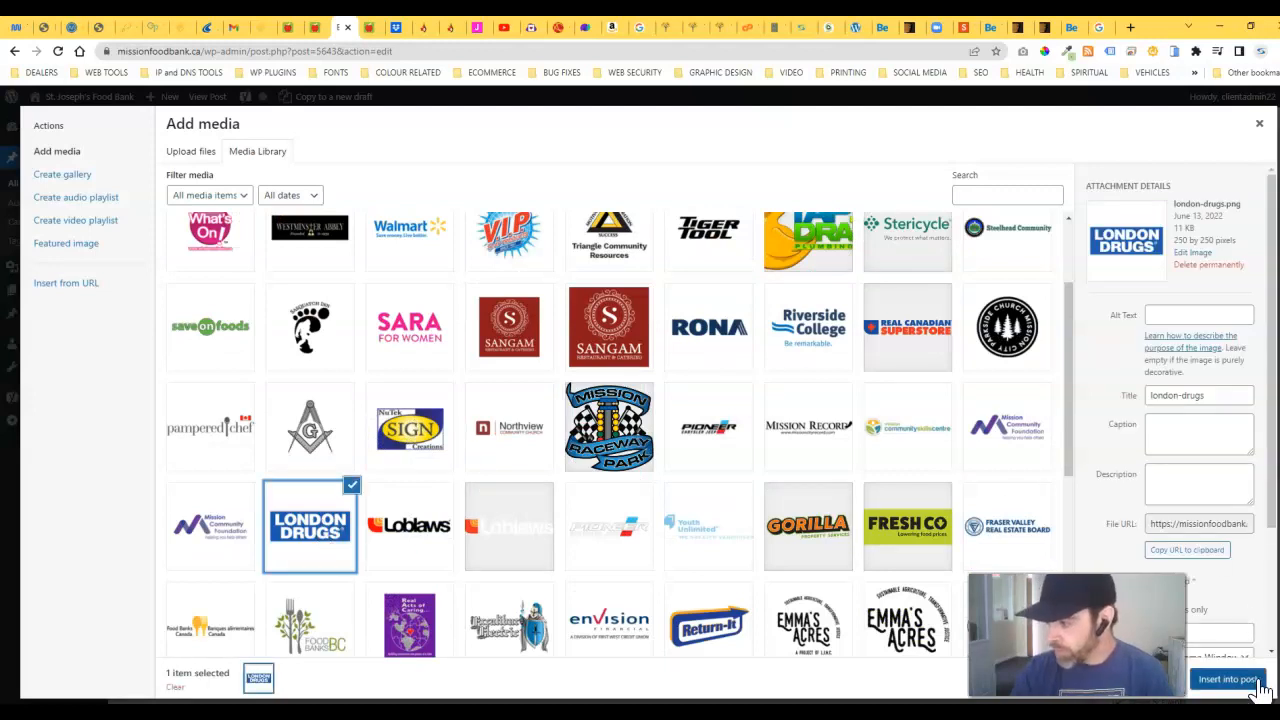
click(1260, 688)
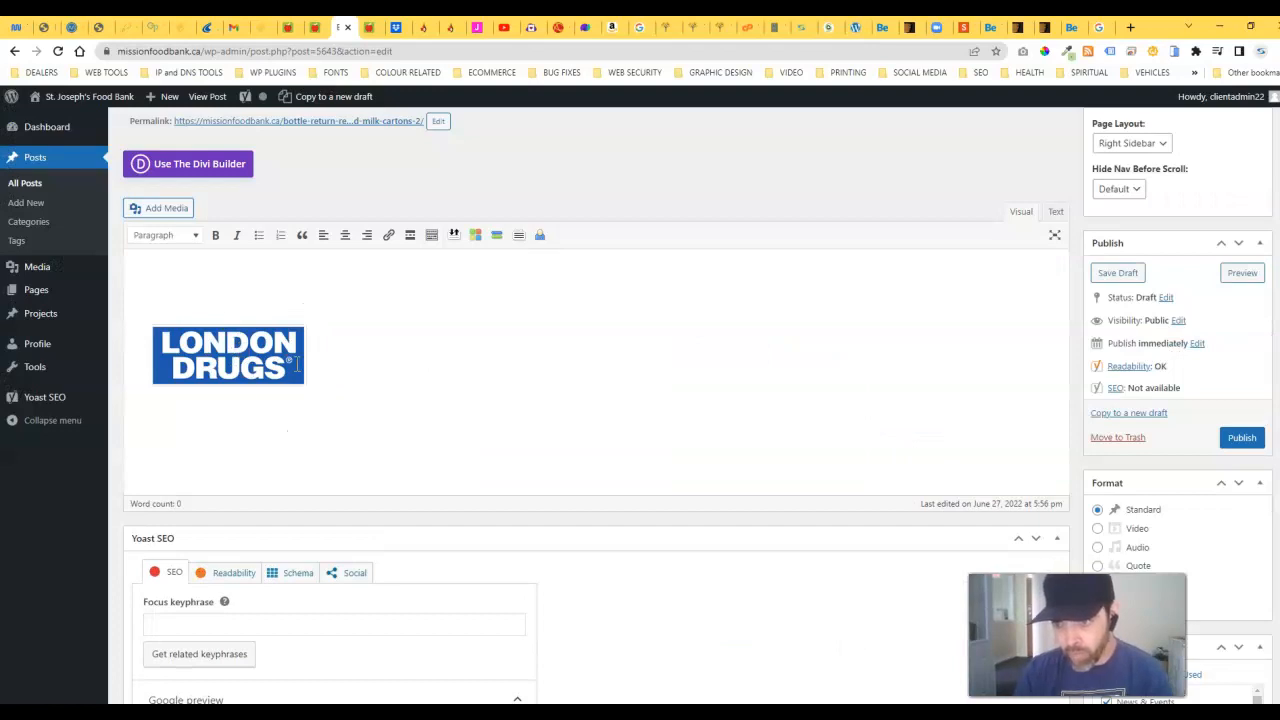
click(243, 345)
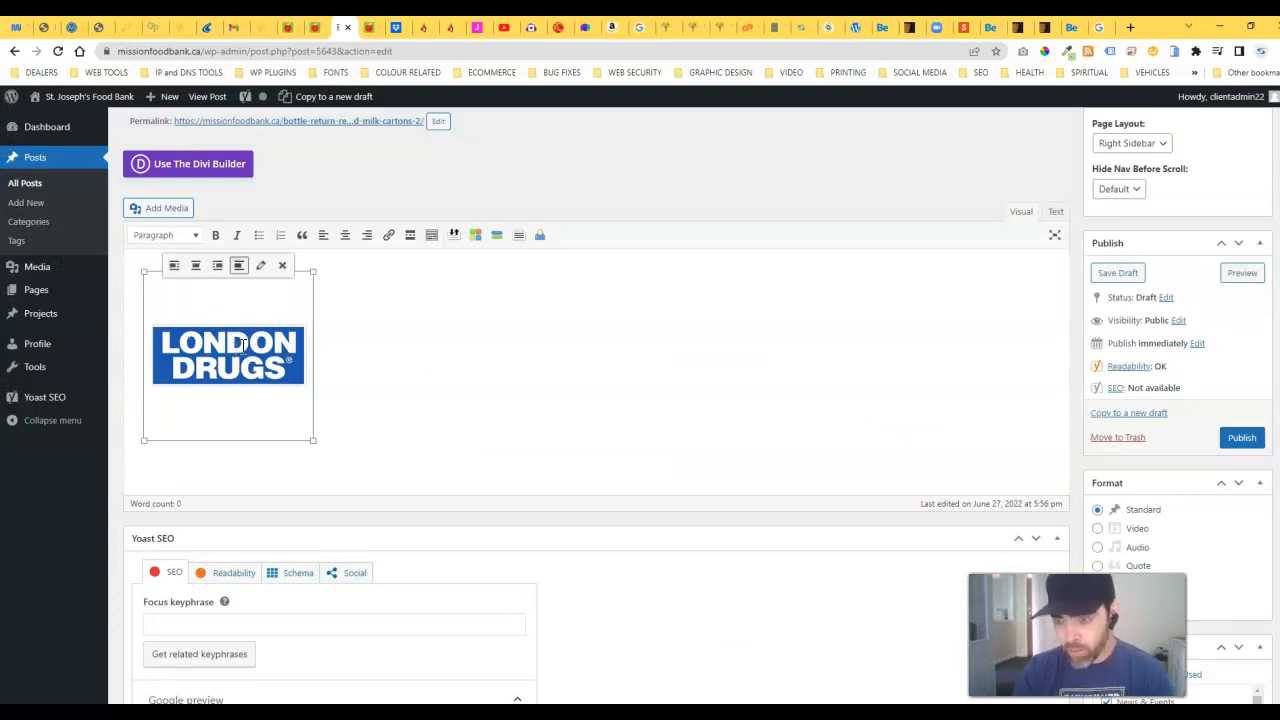
key(Delete)
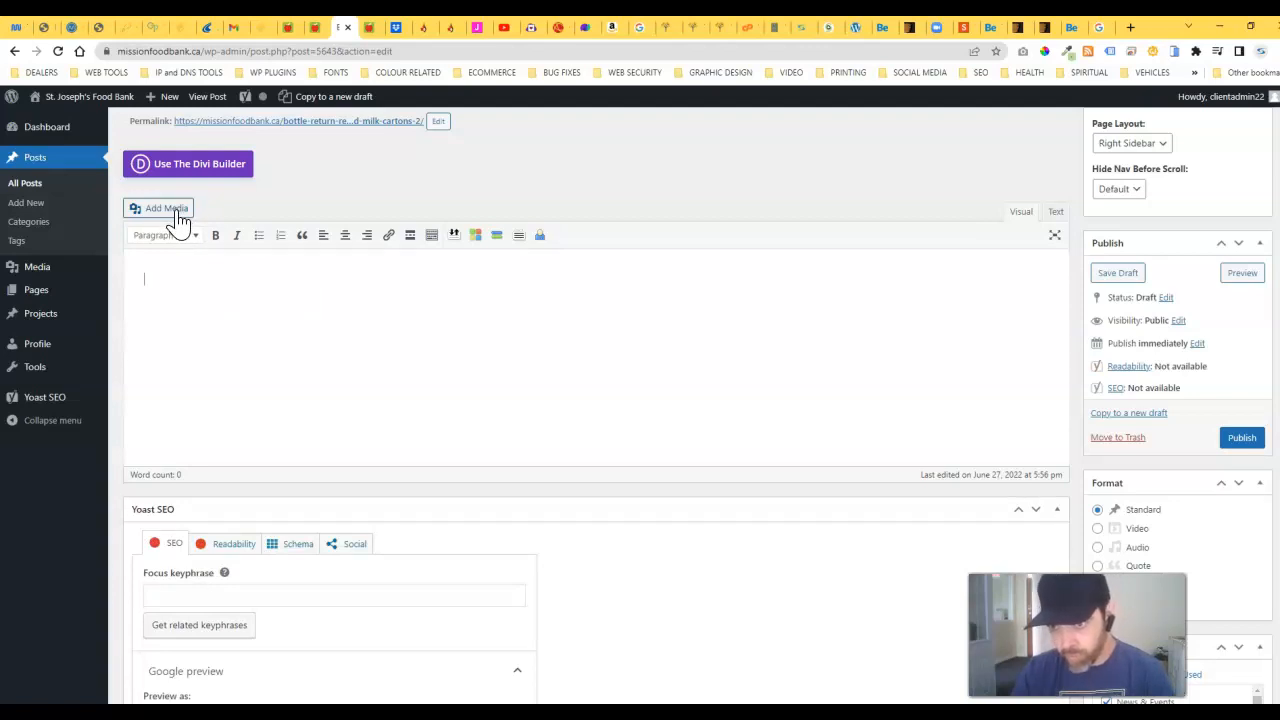
click(166, 209)
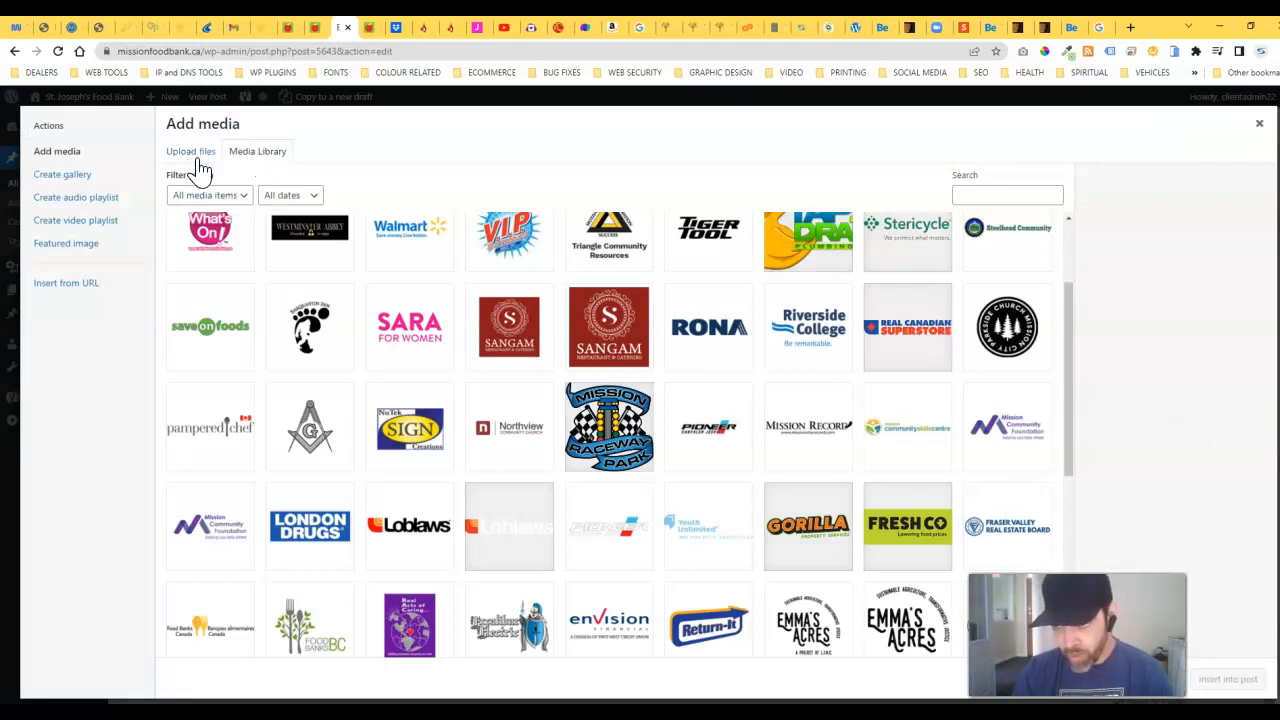
Step: Start uploading a file from the computer and navigate up to the CLIENTS folder
click(195, 158)
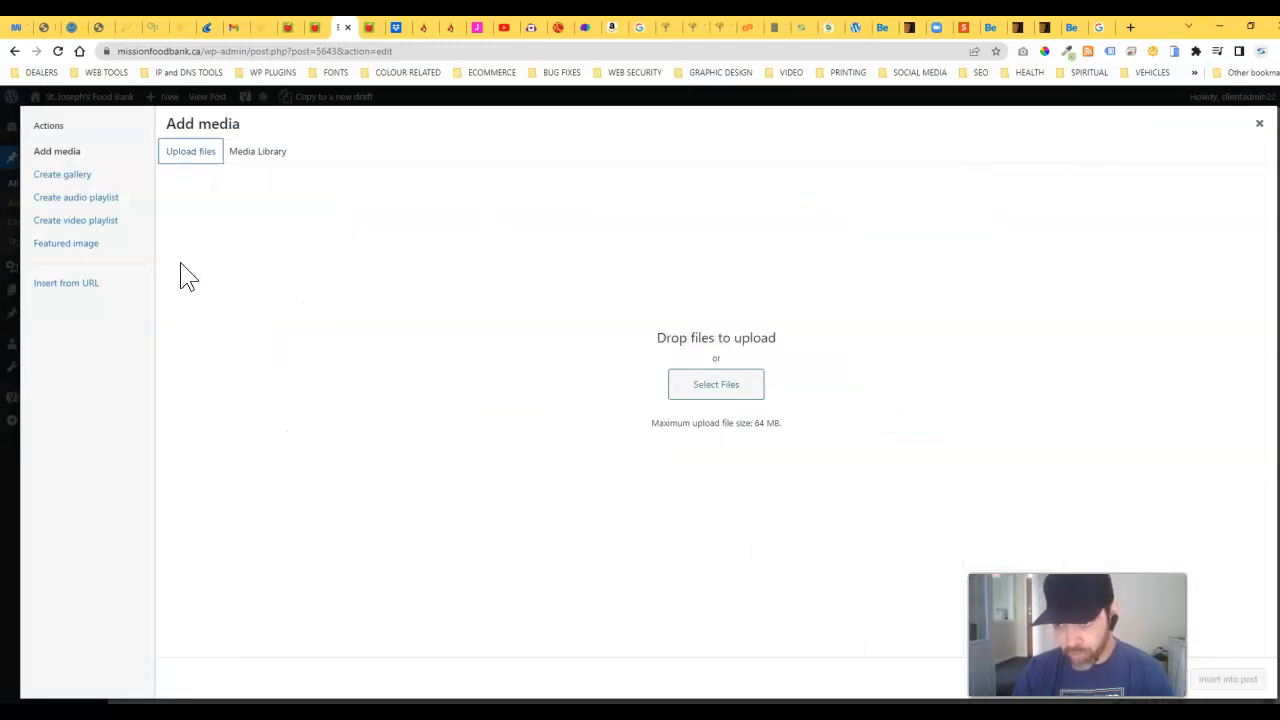
click(721, 392)
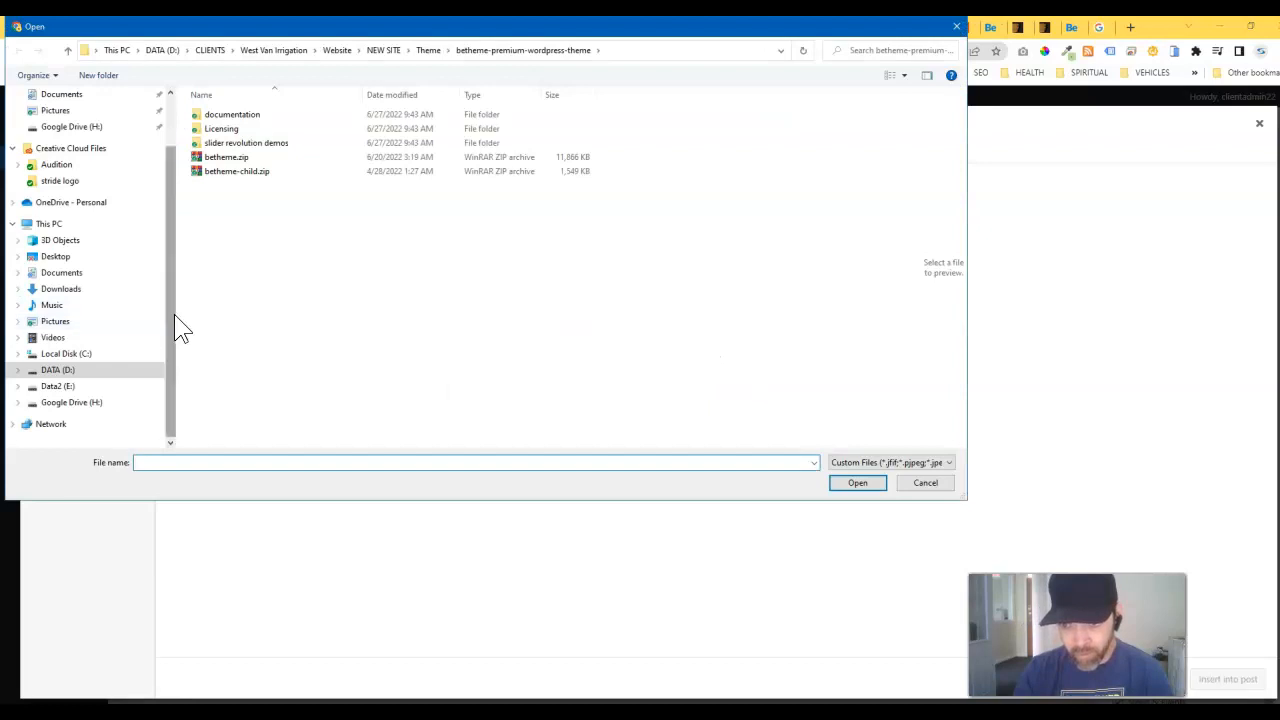
scroll(174, 315, up, 2)
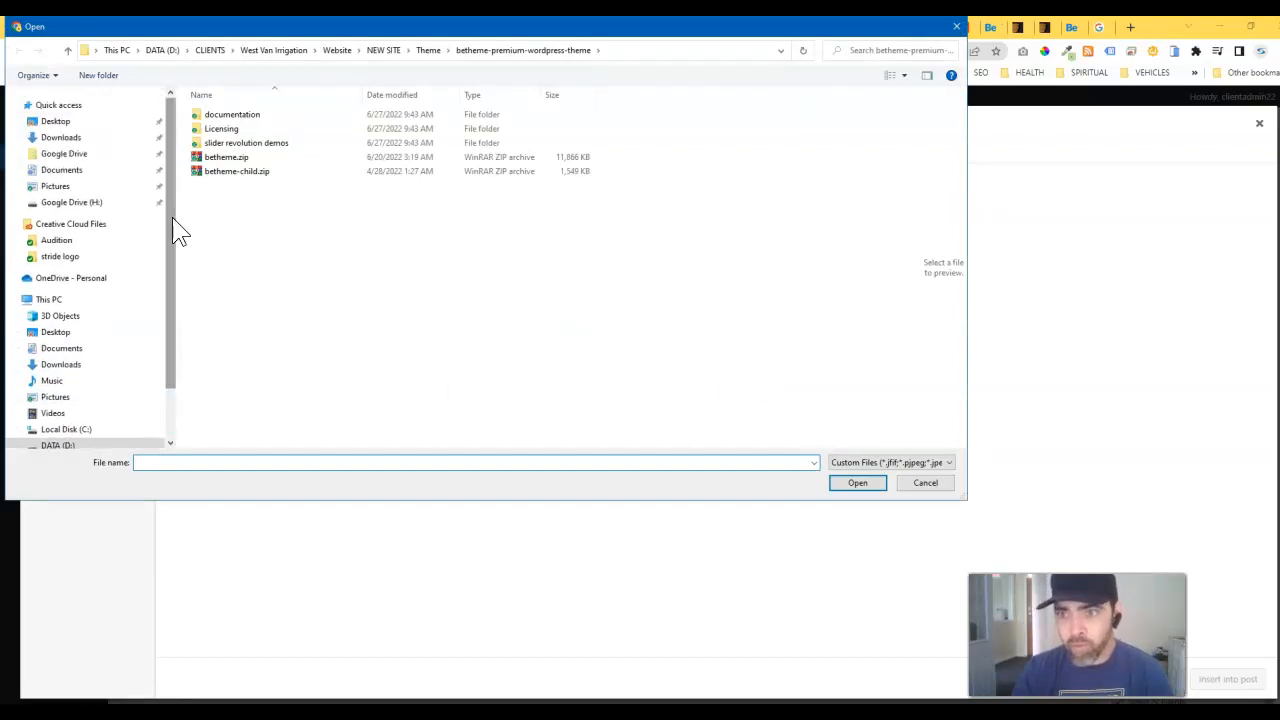
scroll(171, 215, down, 2)
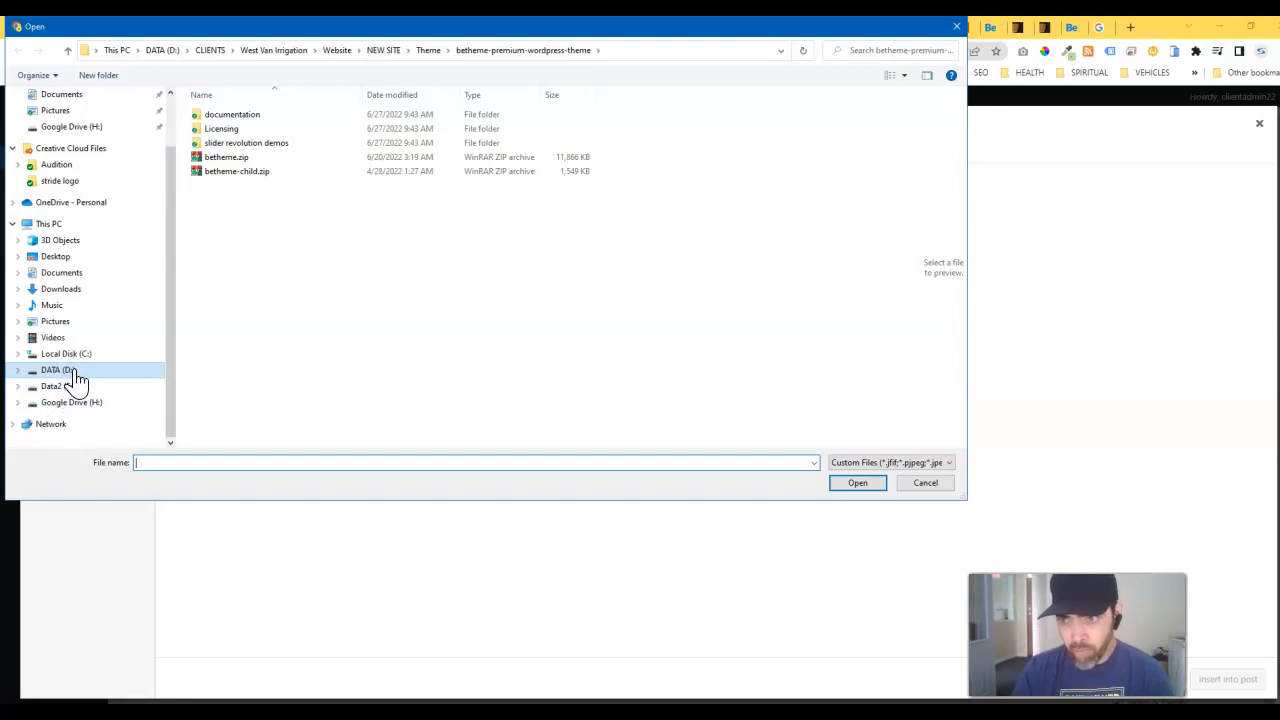
click(430, 51)
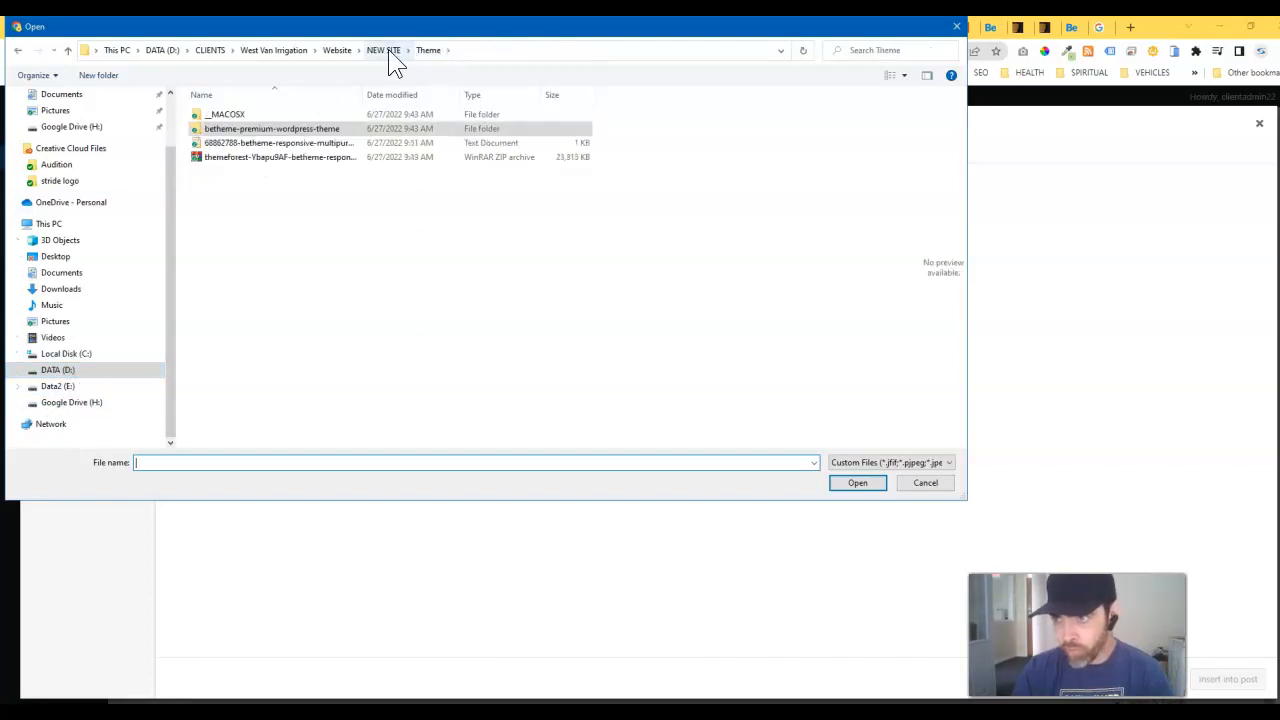
click(385, 51)
click(212, 50)
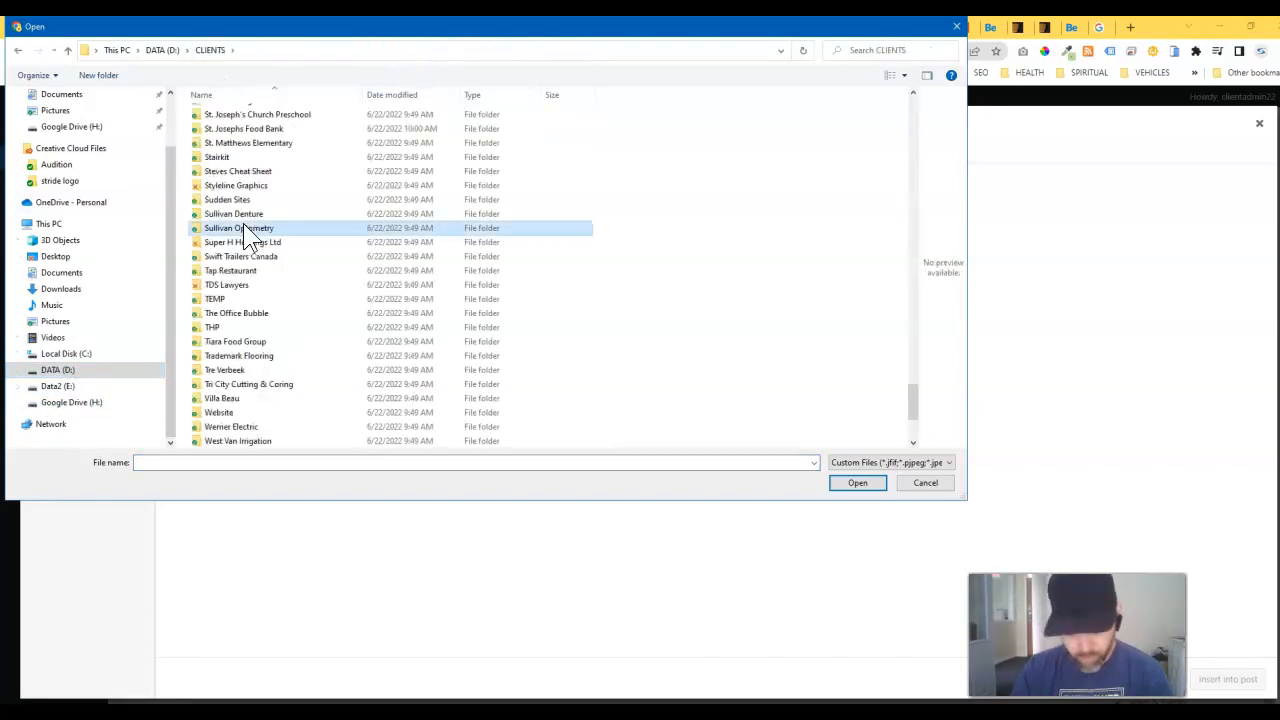
Step: Open Mission Food Bank > Photos and upload 20201217_082957.jpg
scroll(243, 225, up, 10)
double_click(243, 223)
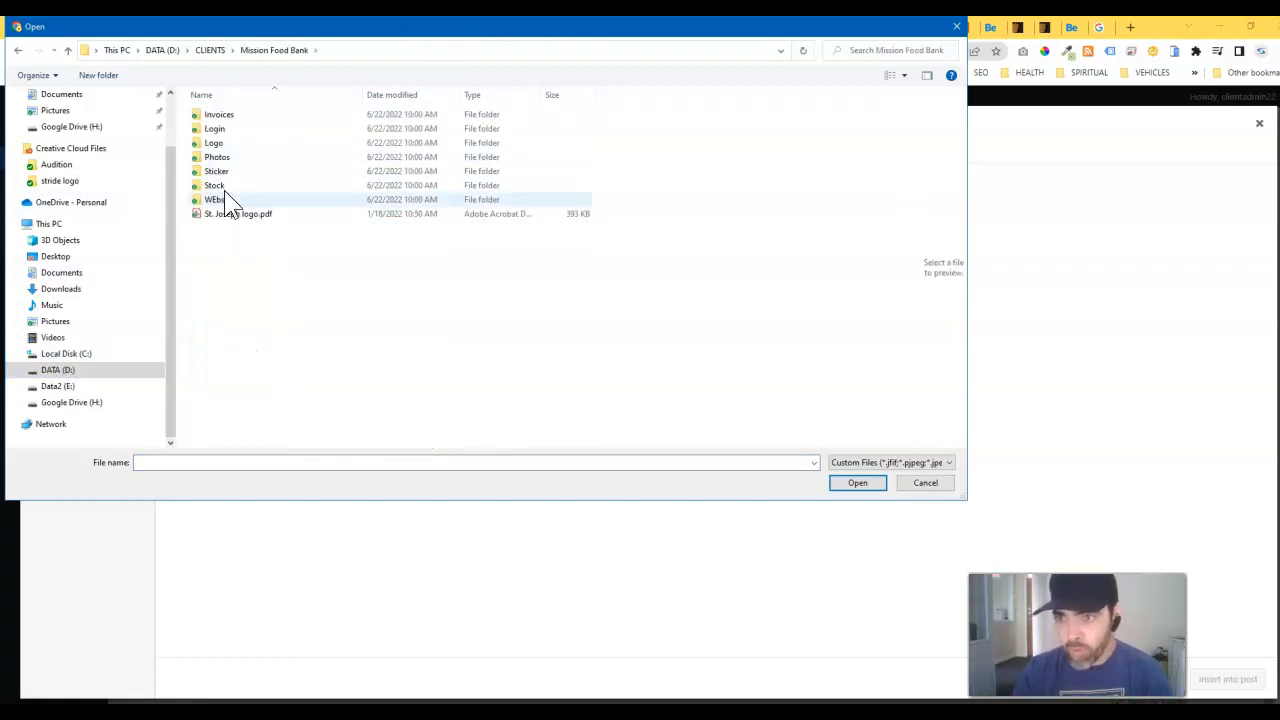
double_click(239, 157)
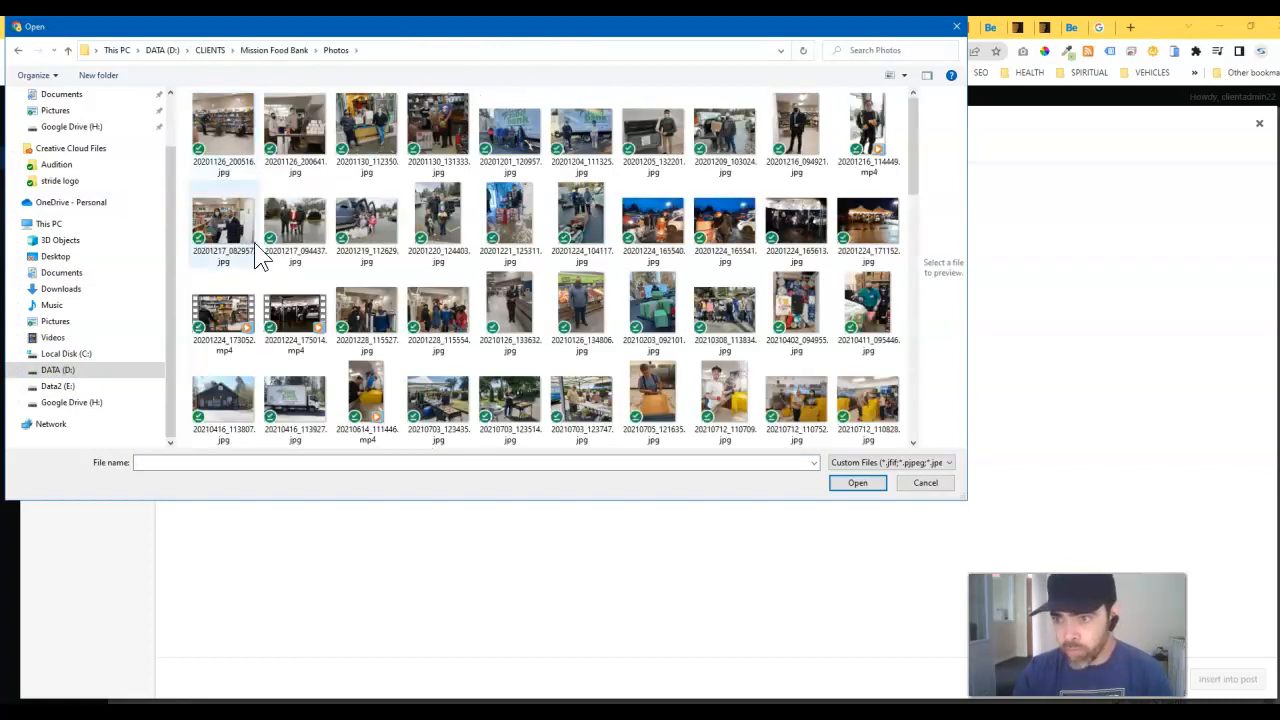
click(205, 230)
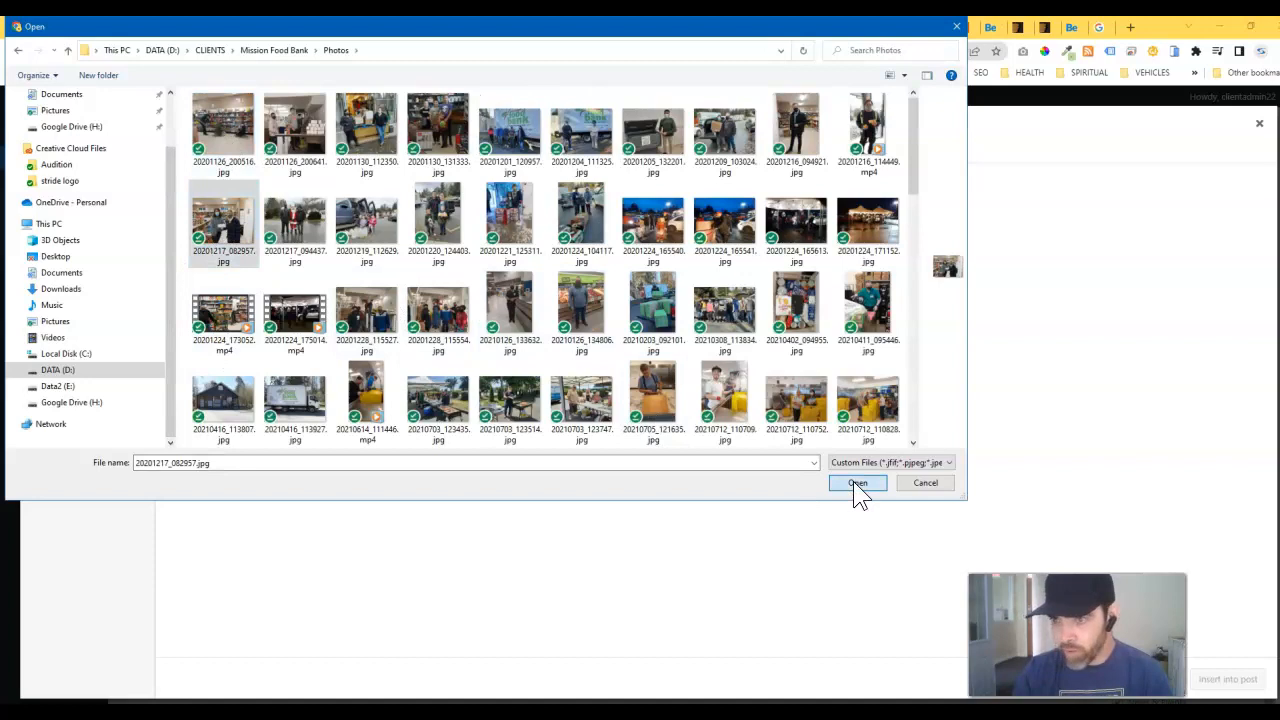
click(855, 482)
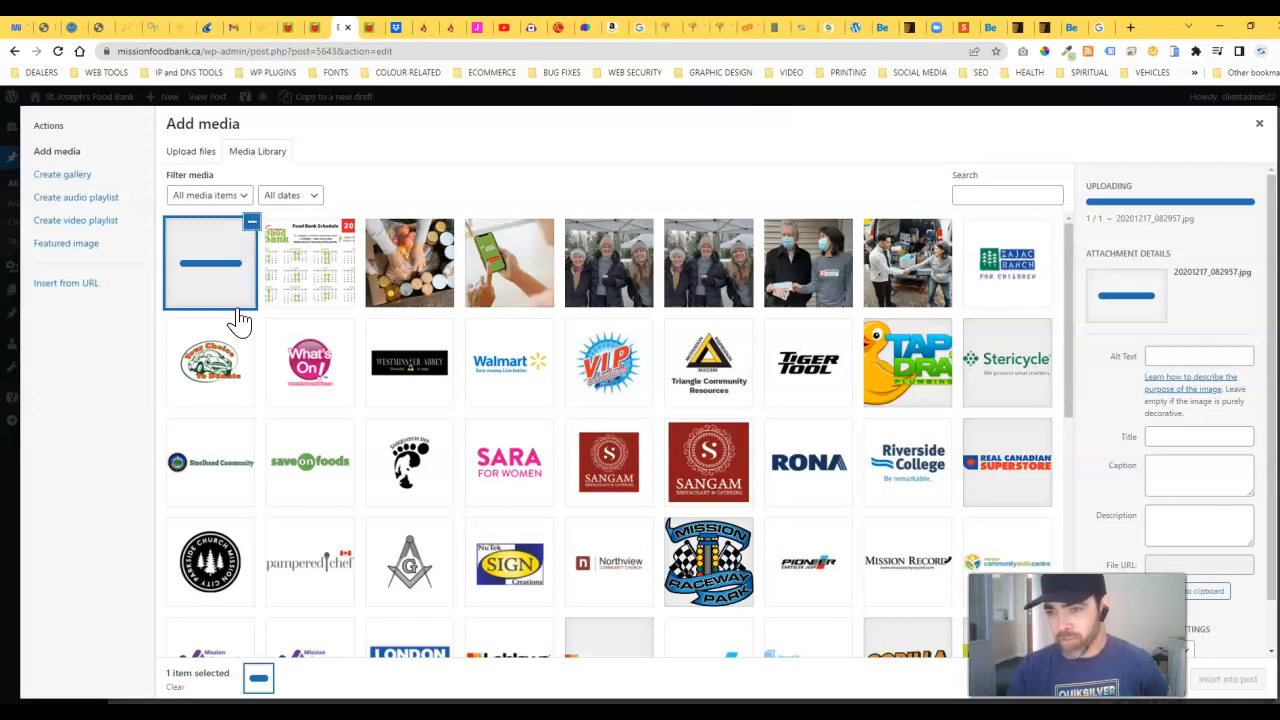
Step: Switch the Add media window to the Upload files tab
click(190, 155)
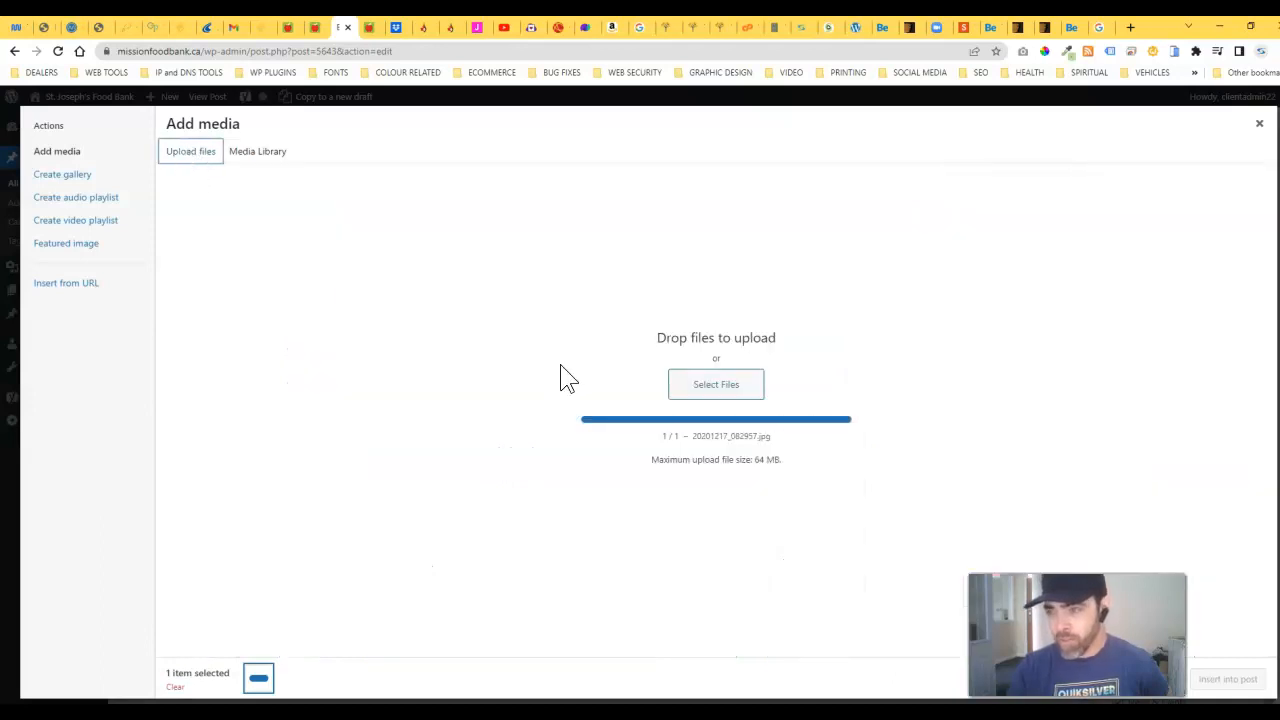
Step: Upload St. Joseph's Food Bank.svg from Mission Food Bank > Logo and insert it into the post
click(738, 390)
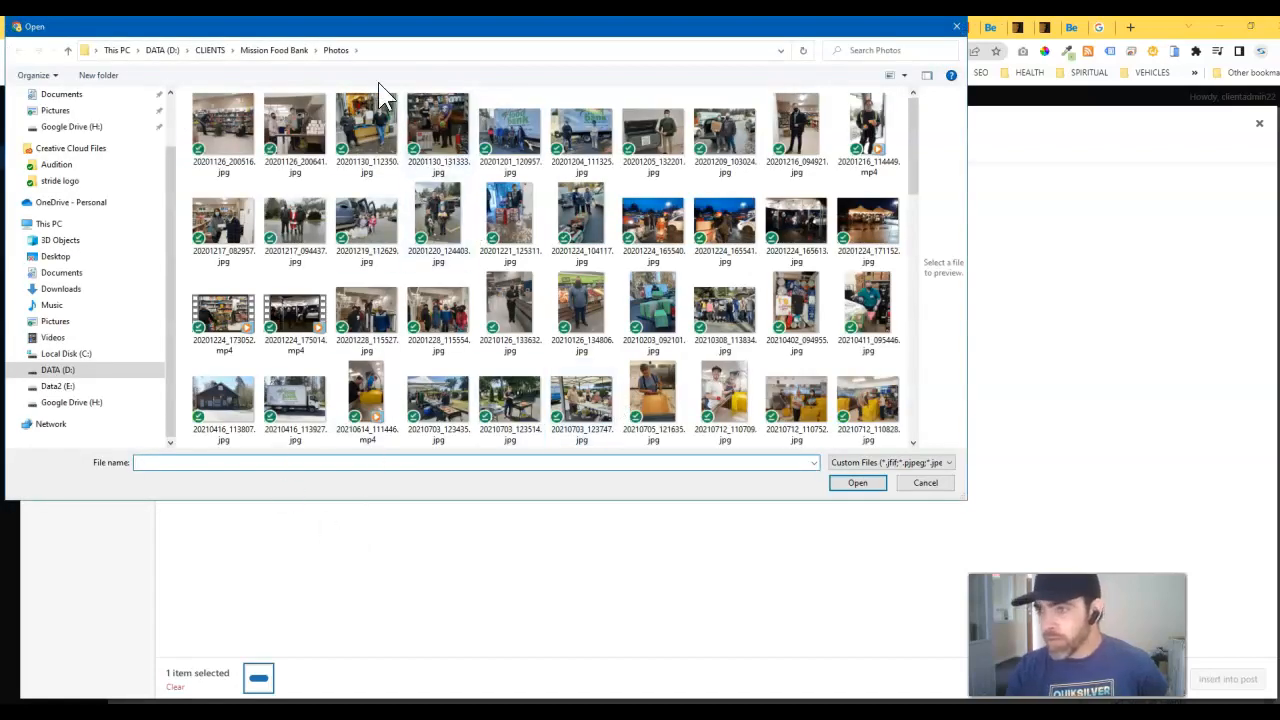
click(275, 50)
double_click(229, 145)
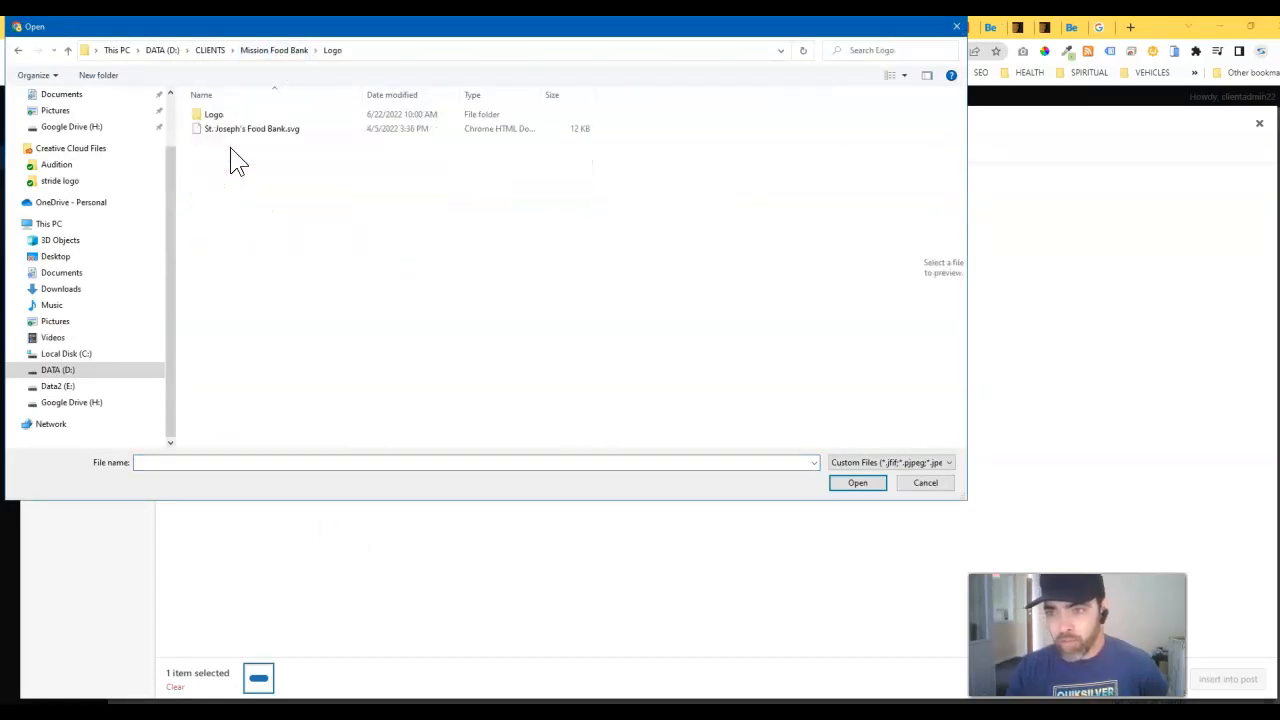
double_click(238, 115)
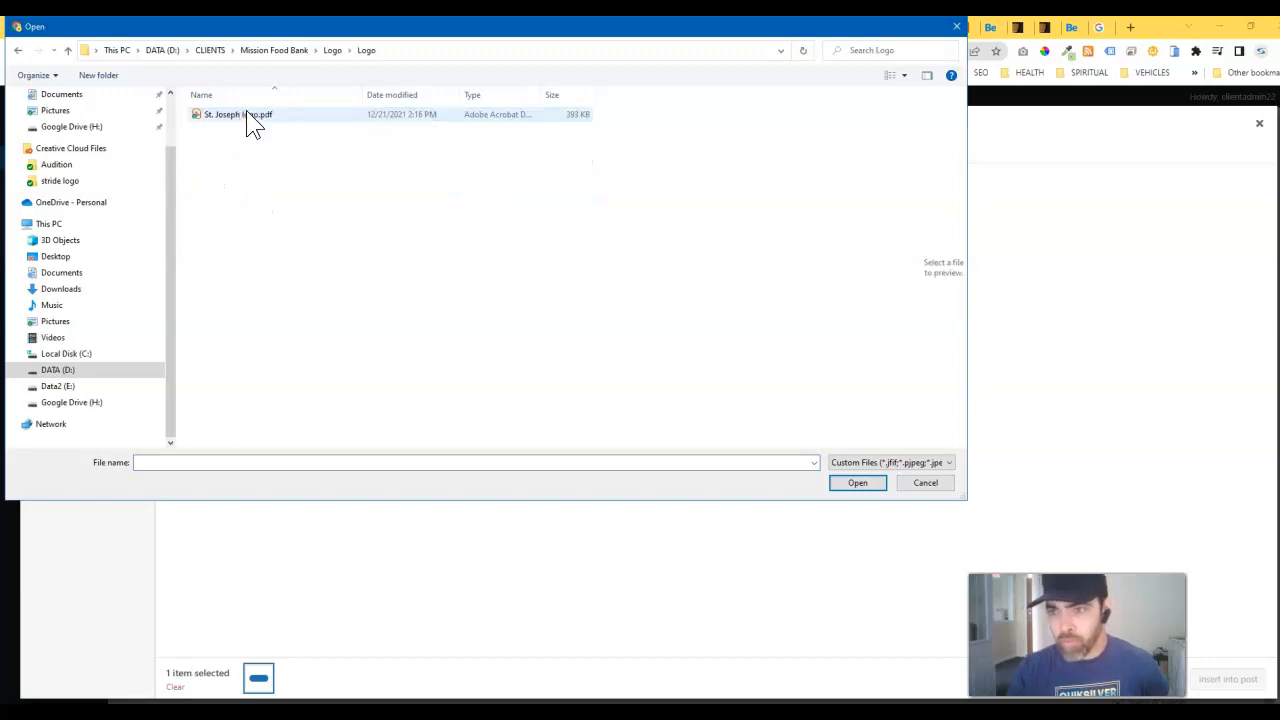
click(334, 50)
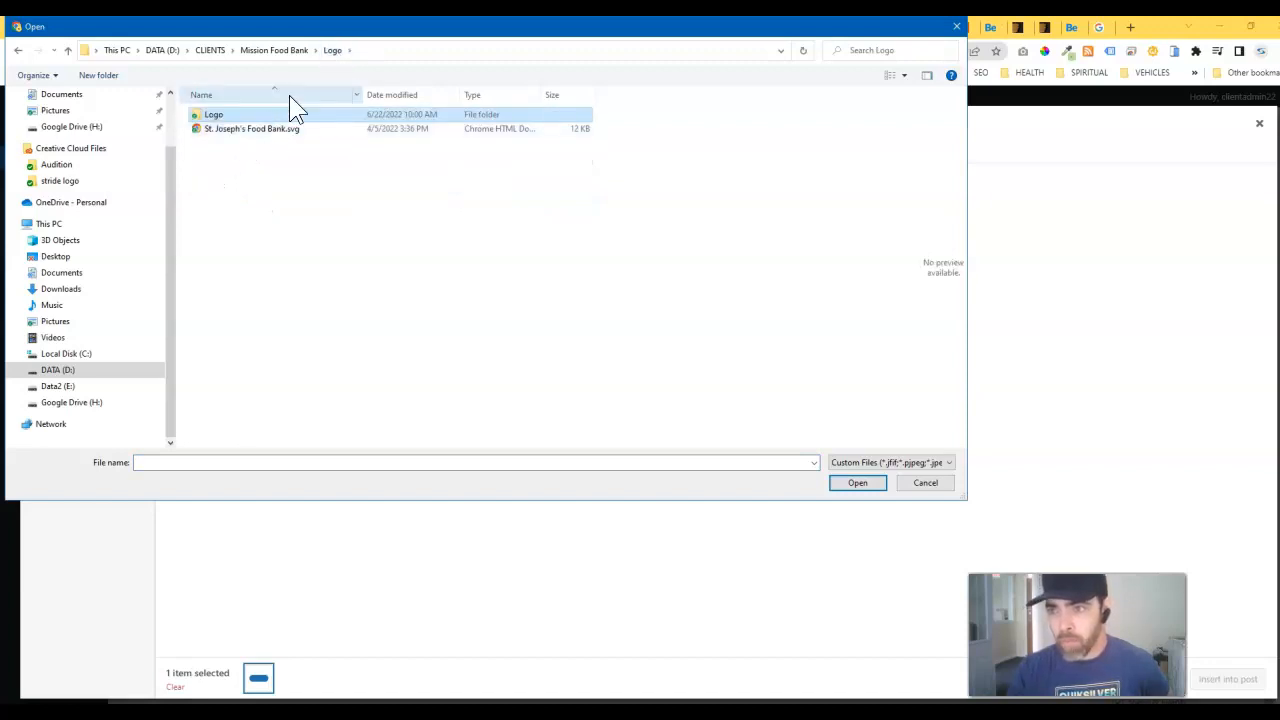
click(271, 131)
click(858, 484)
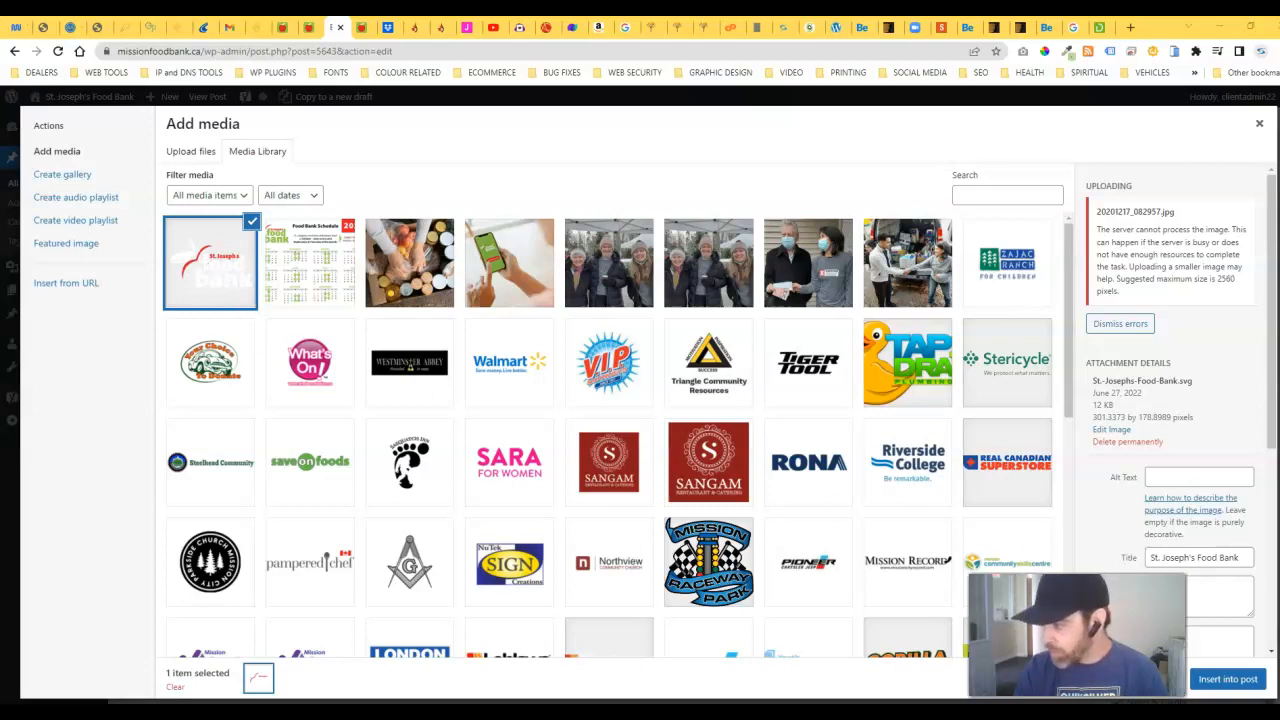
click(1228, 680)
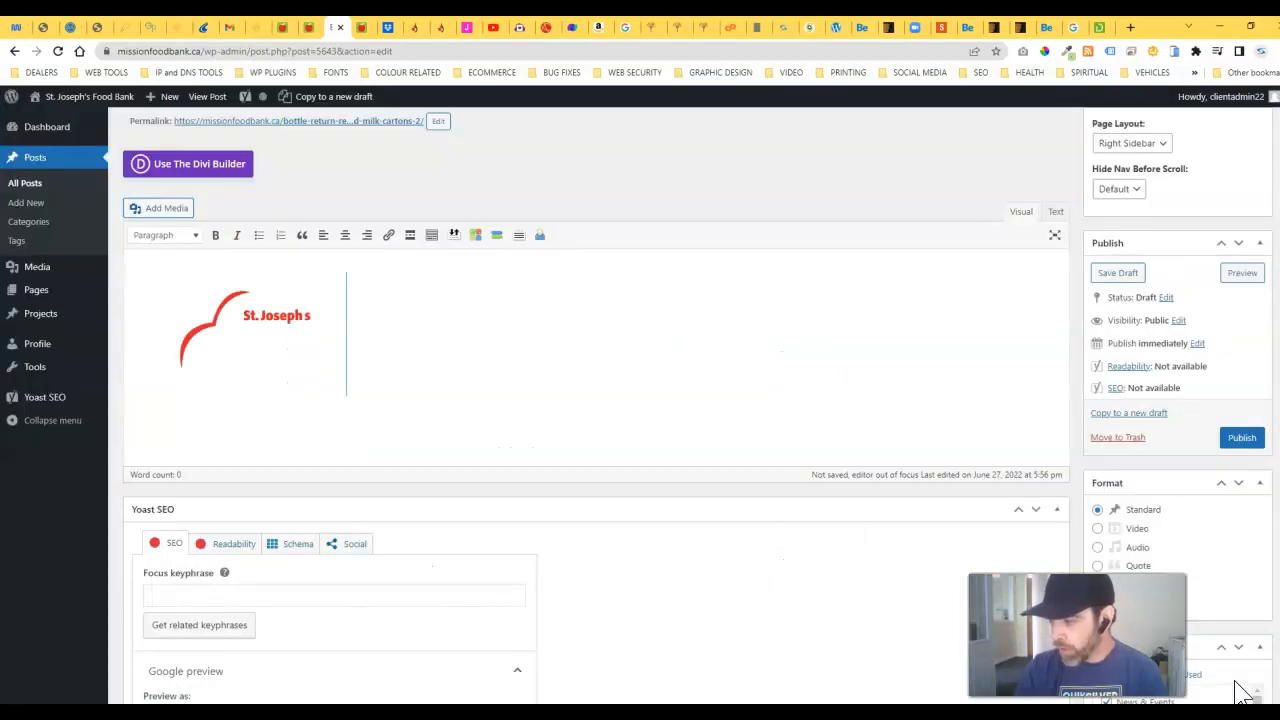
Step: Add an empty paragraph after the logo image and show the second formatting toolbar row
click(224, 313)
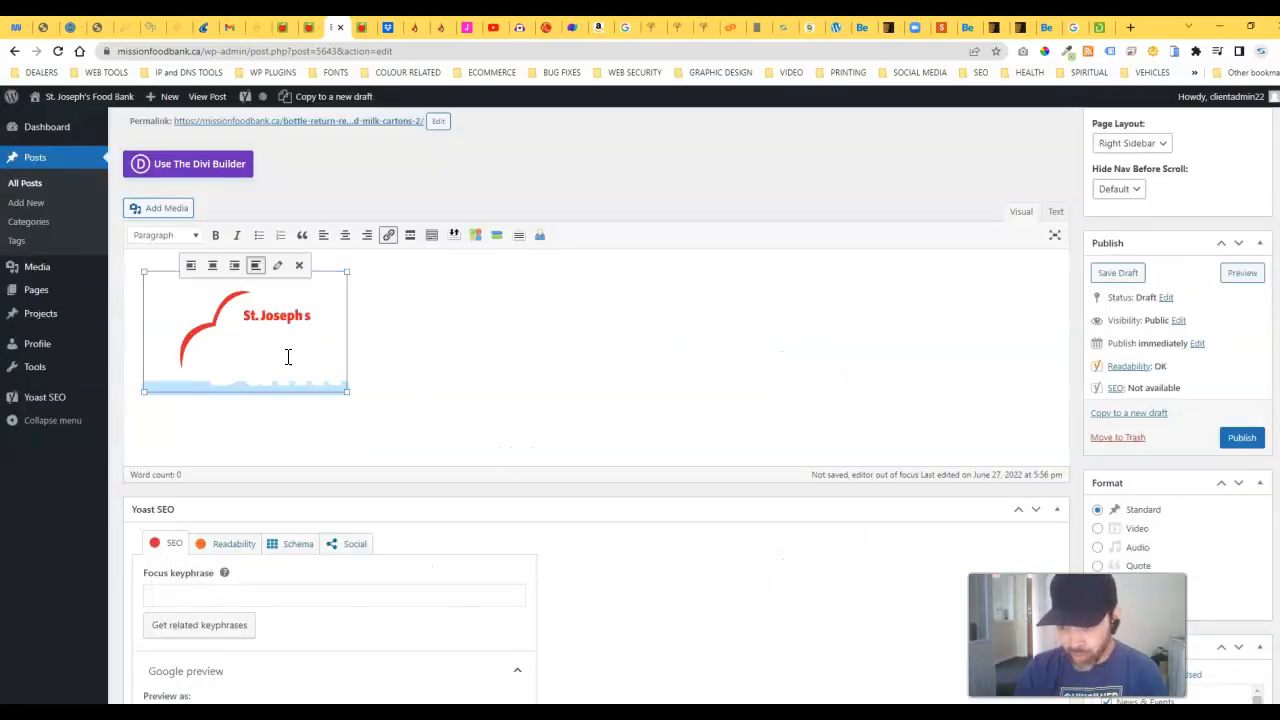
click(364, 371)
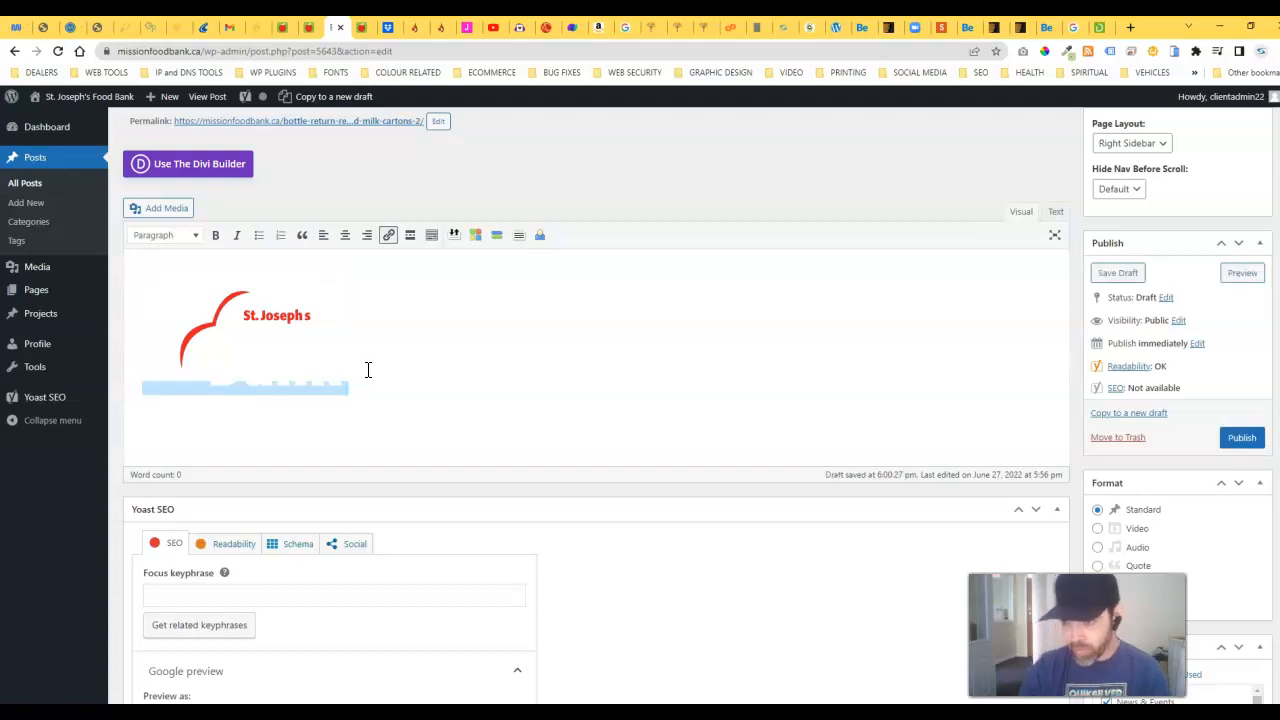
click(272, 335)
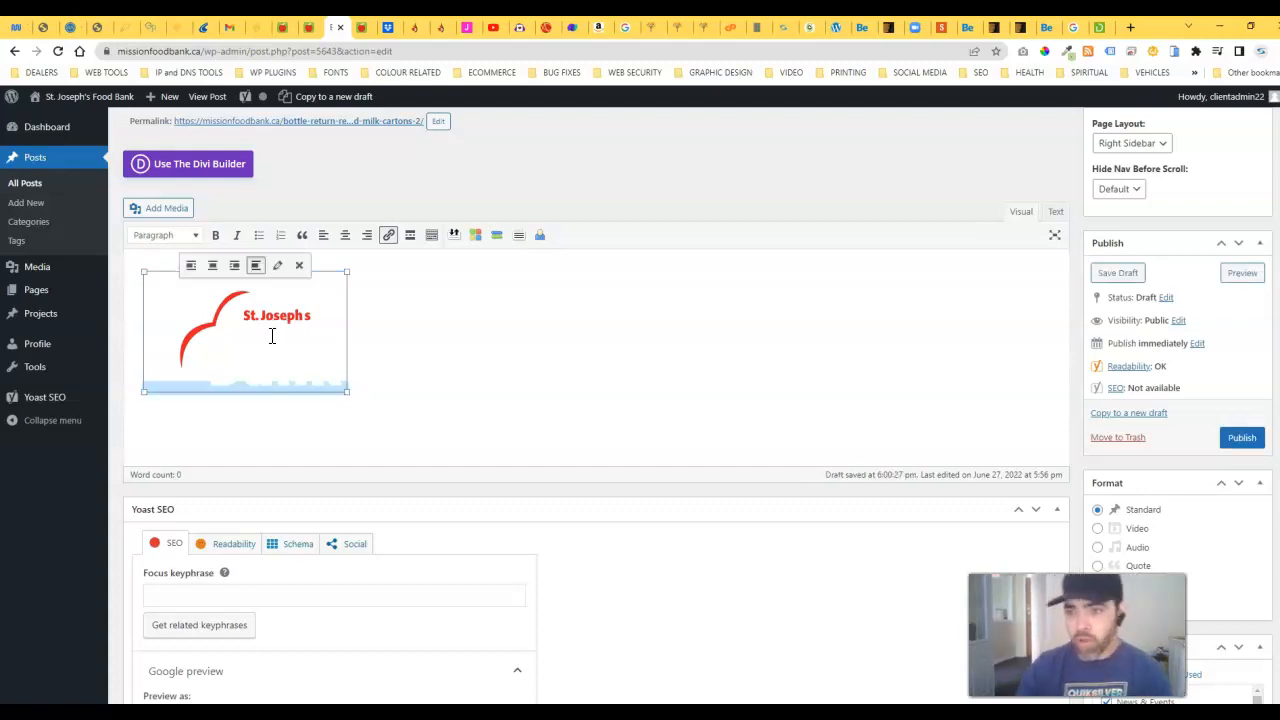
click(368, 352)
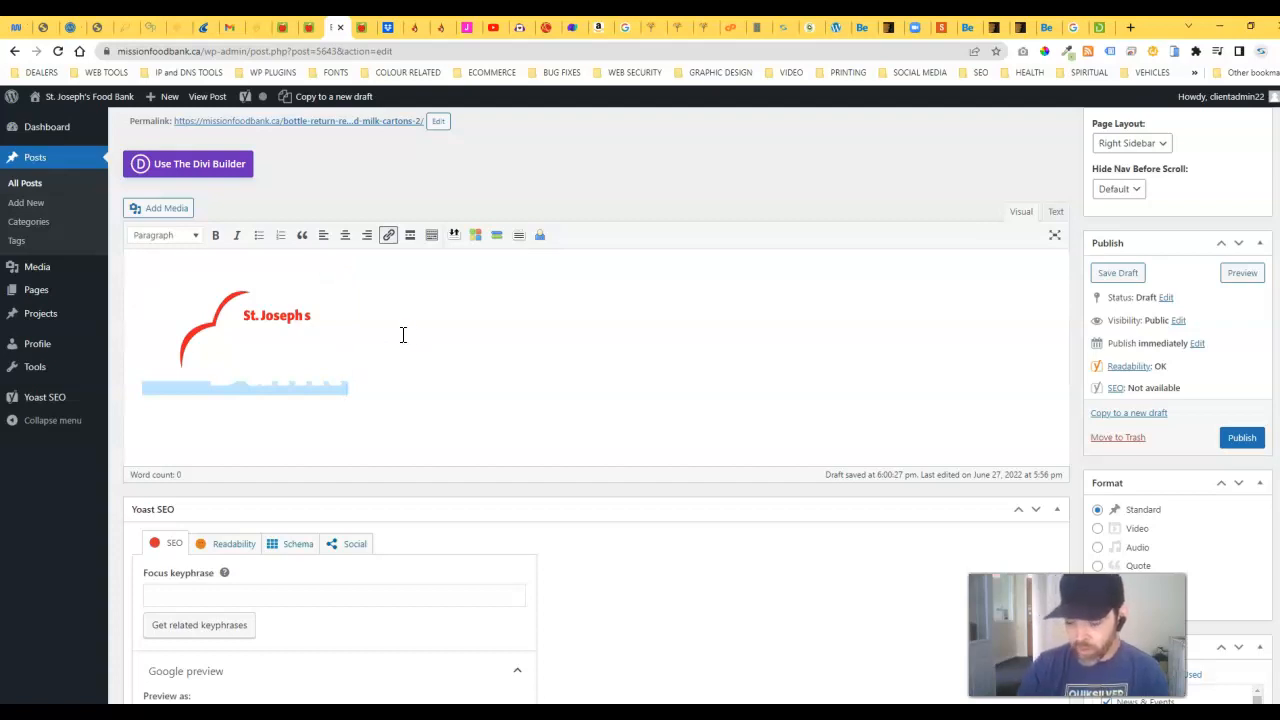
key(Return)
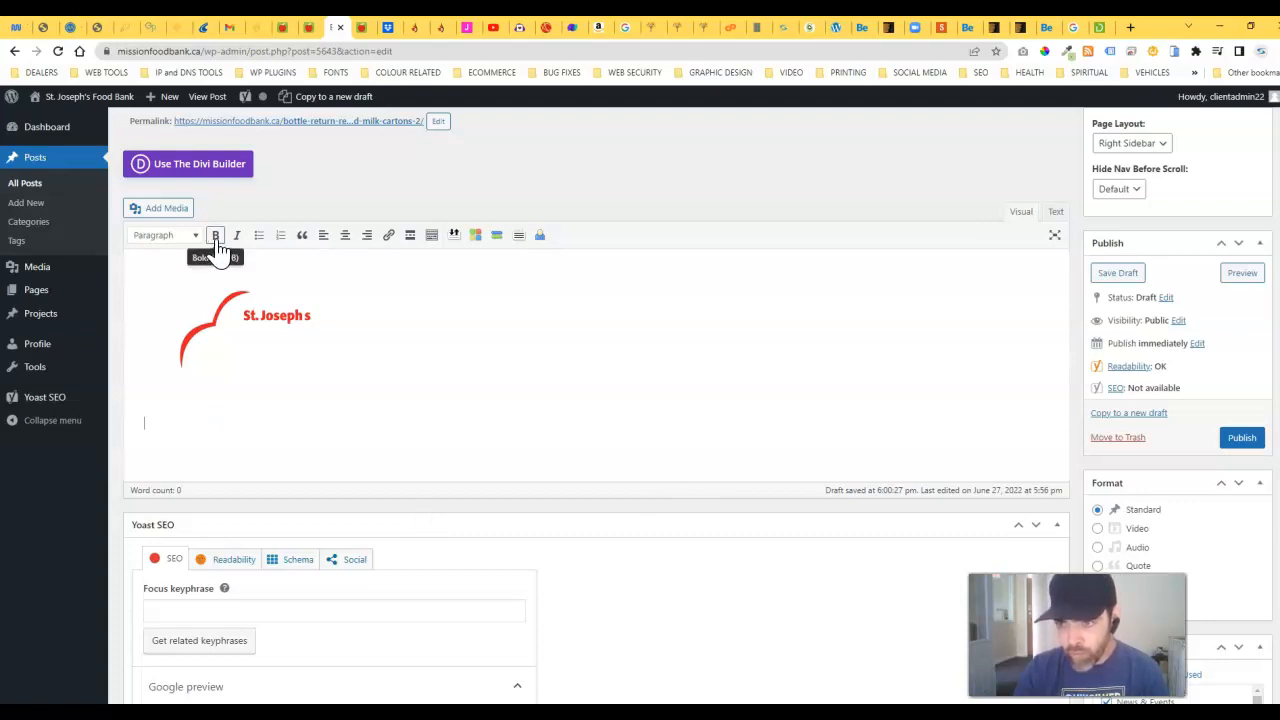
click(432, 238)
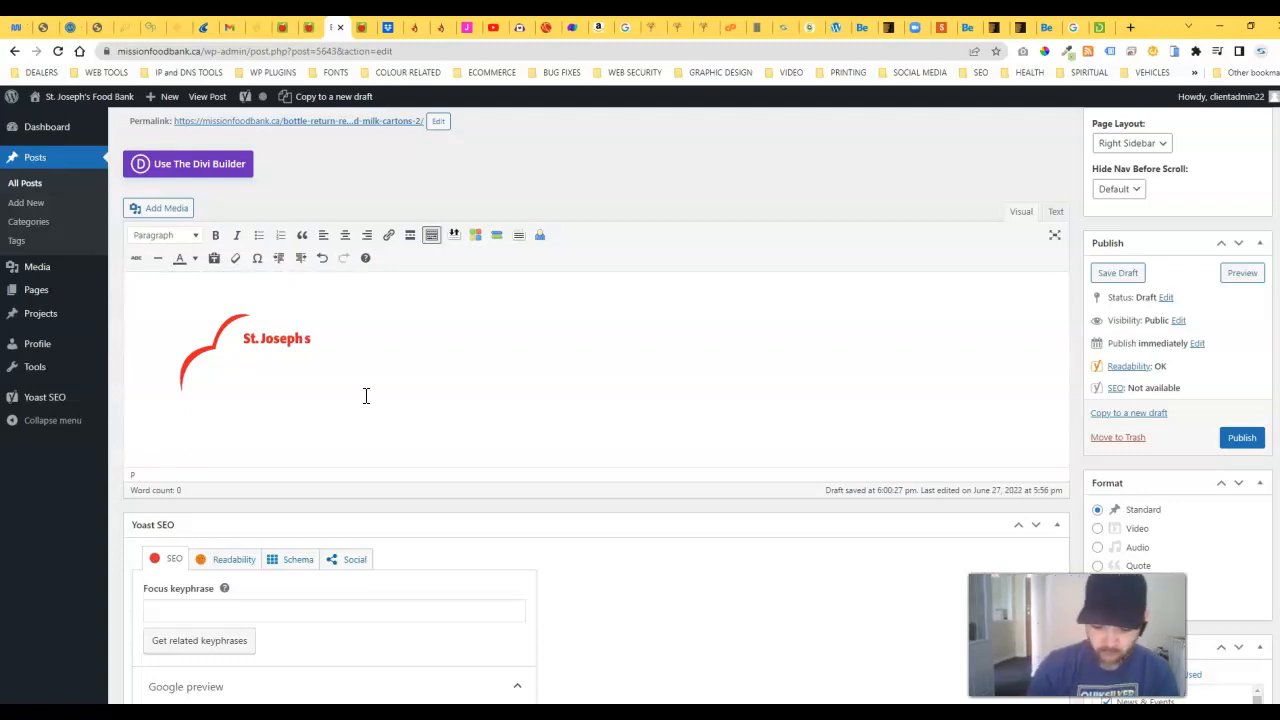
Step: Type 'Test Heading' and format it as Heading 2
text(t)
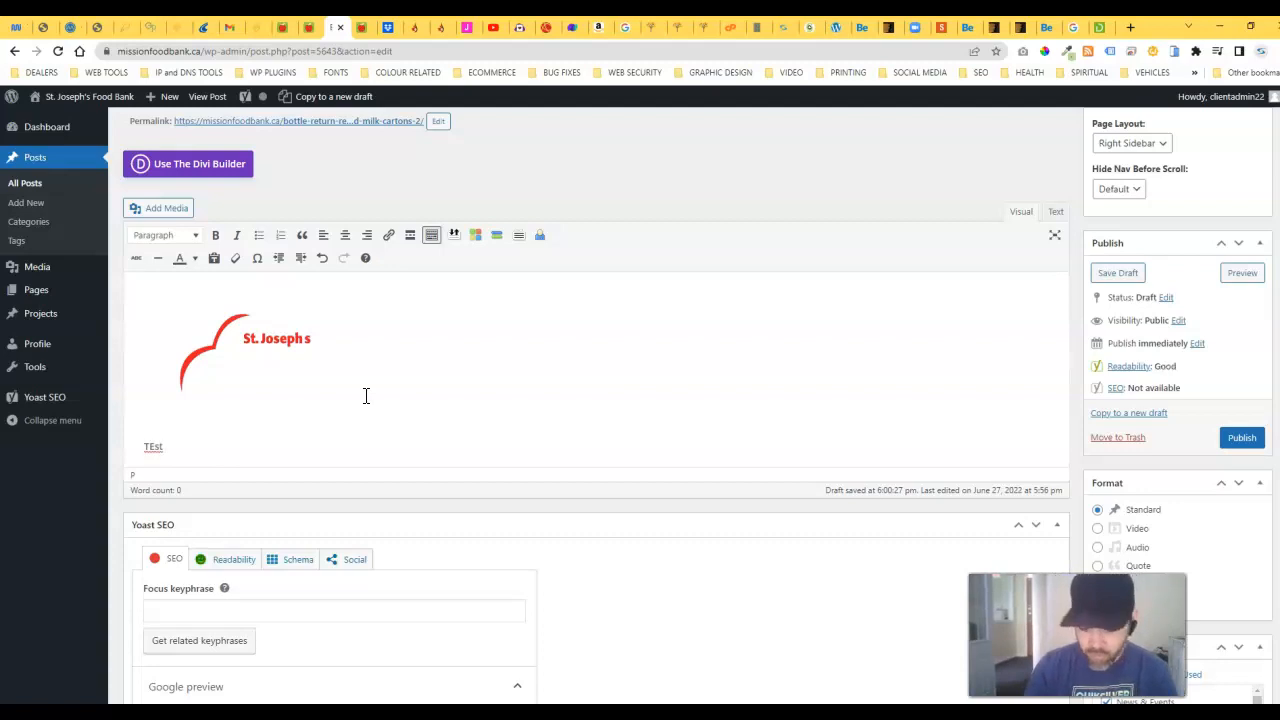
text(est Heading)
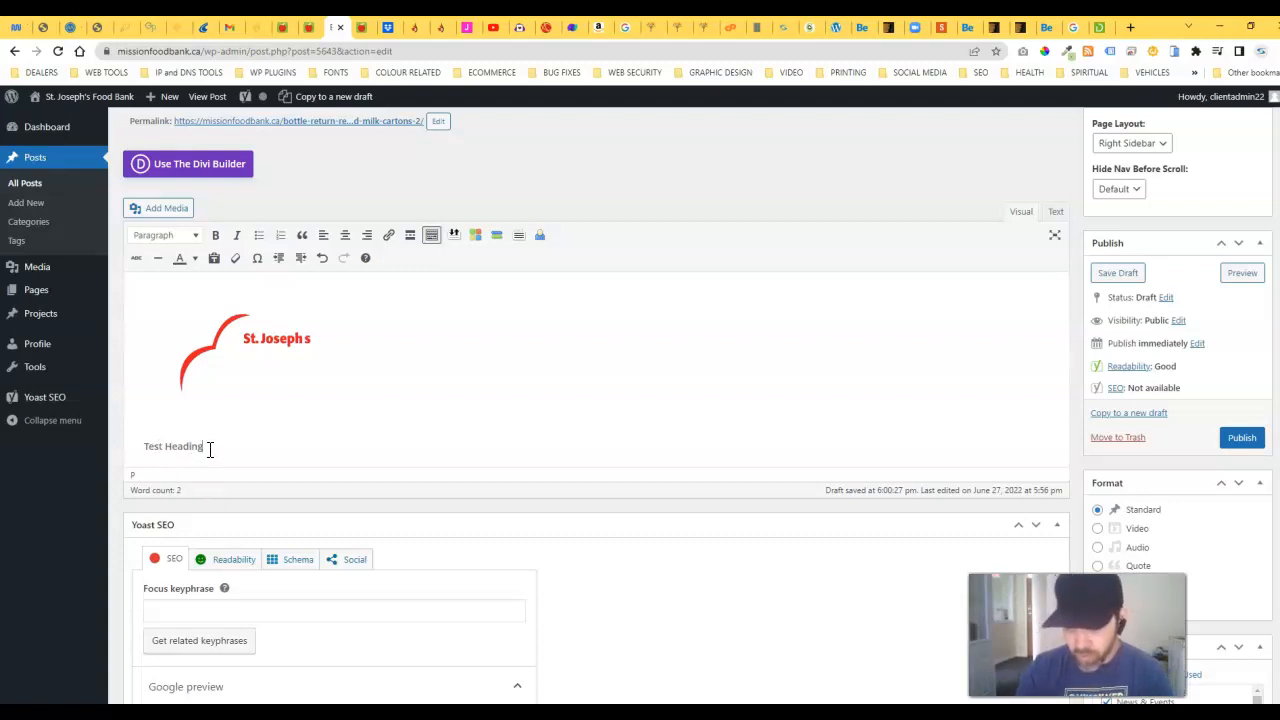
drag(210, 449, 140, 446)
click(198, 238)
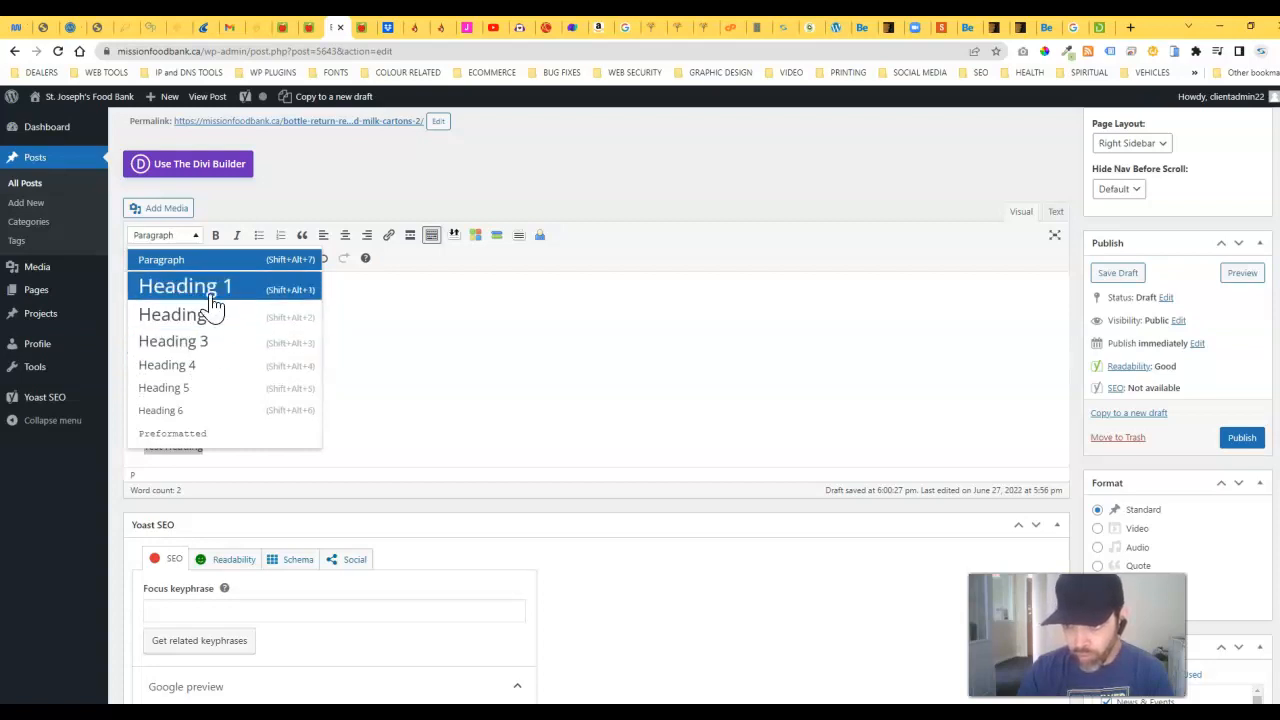
scroll(227, 343, up, 1)
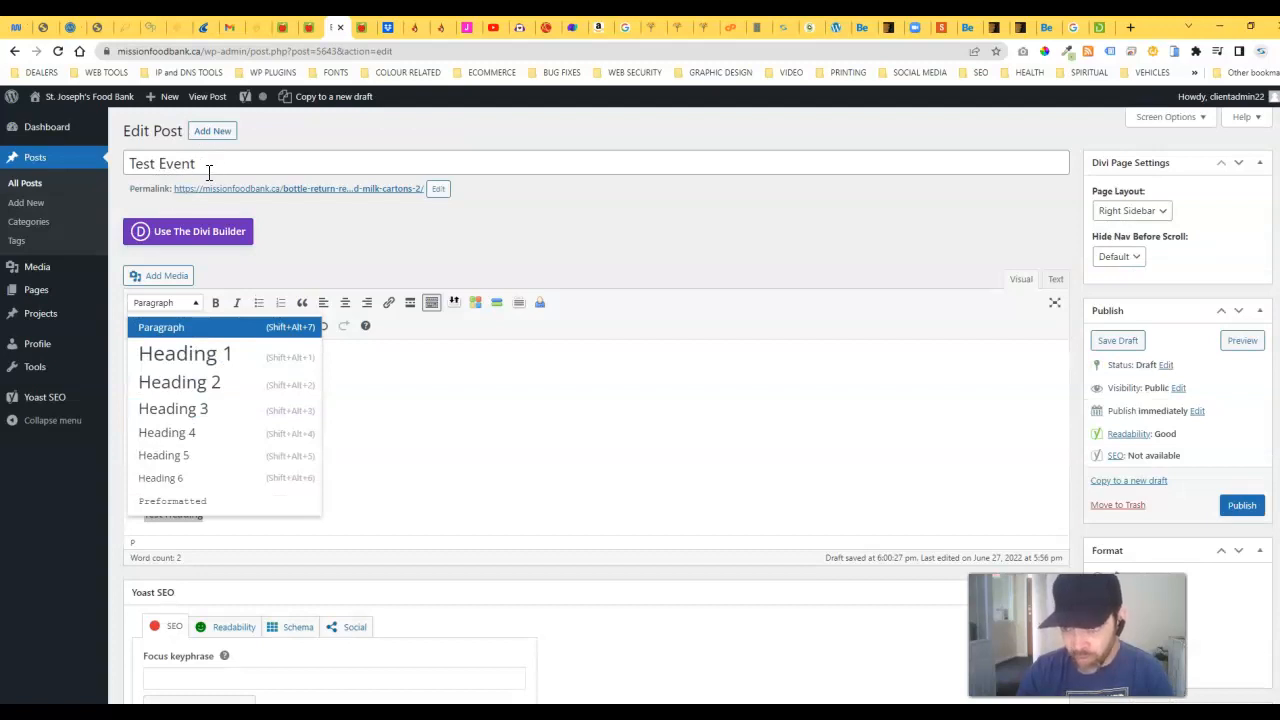
click(230, 386)
Step: Add the paragraph 'TEst paragraph' below the heading, followed by an empty line
click(269, 515)
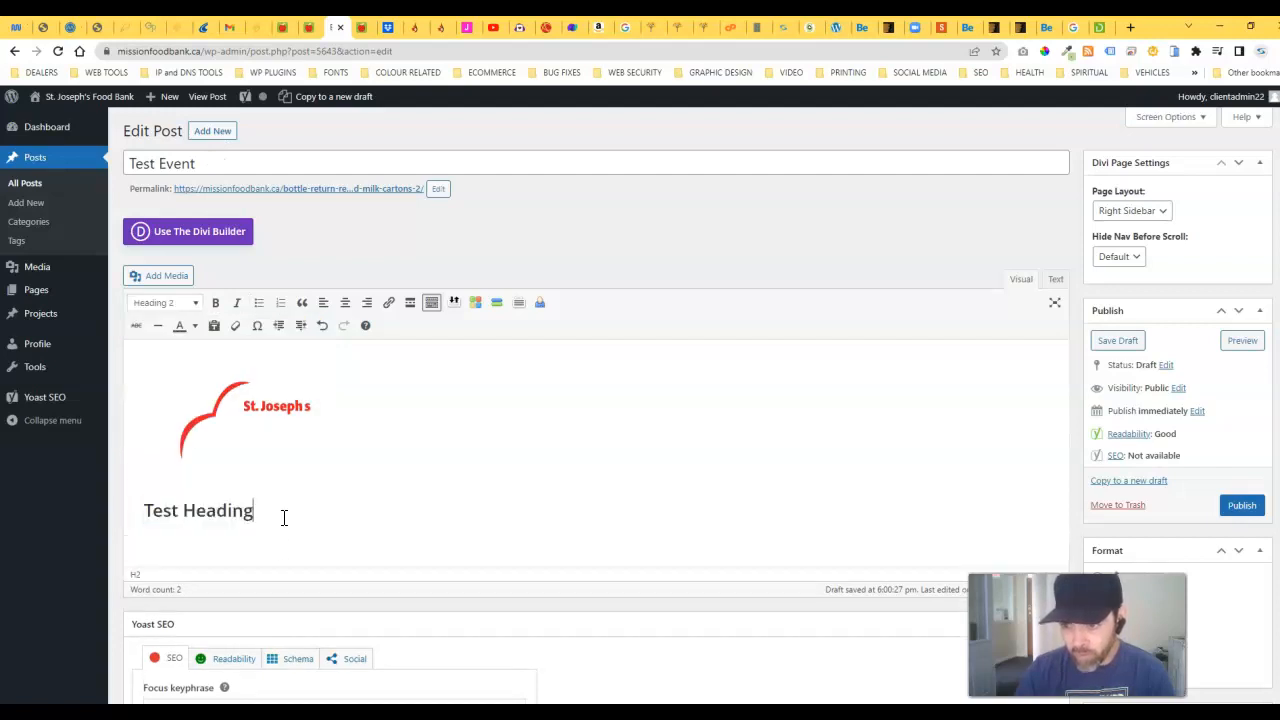
key(Return)
text(TEst paragra)
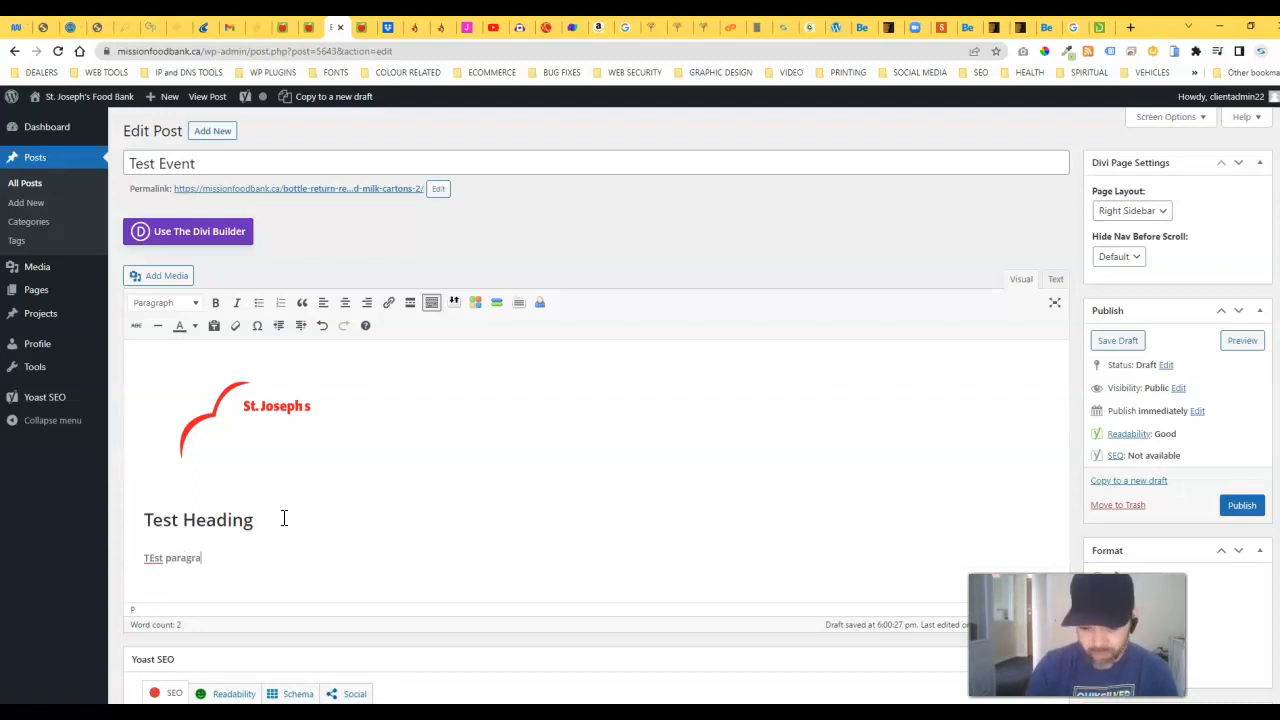
text(ph)
key(Return)
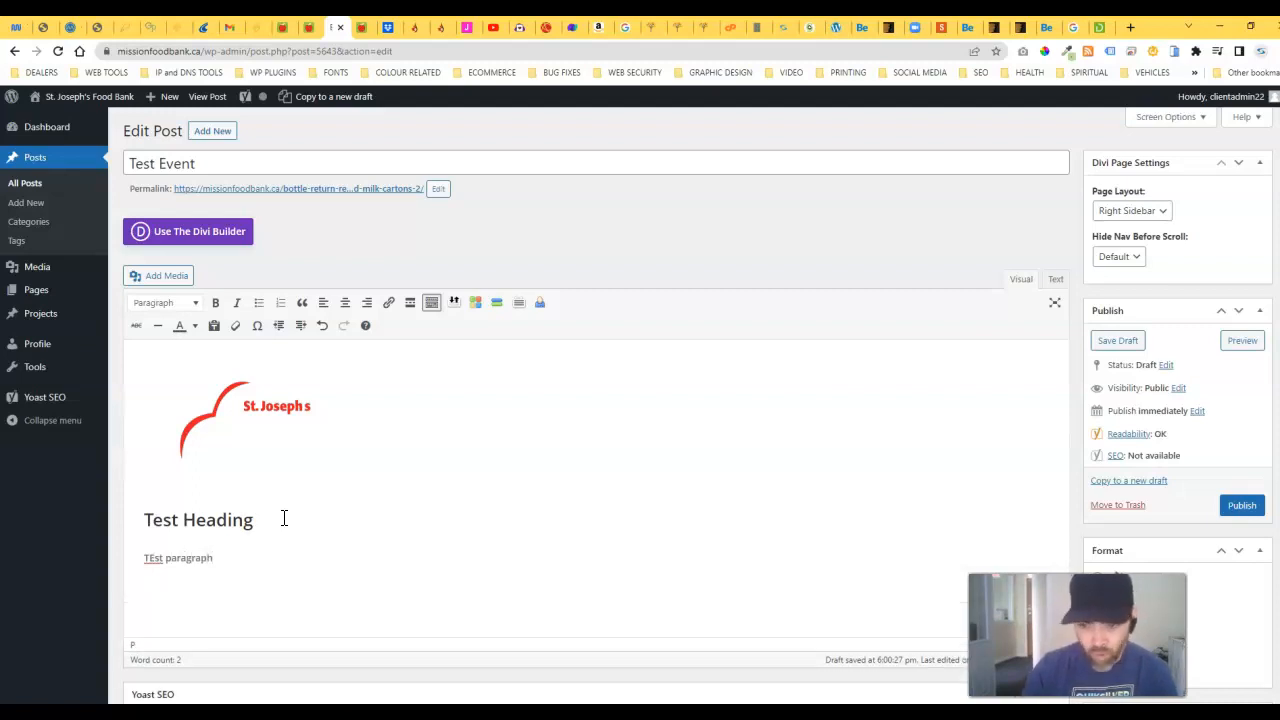
Step: Fix the paragraph to 'Test paragraph' and add bullet items 'sdffasdf' and 'asdasdf'
click(261, 306)
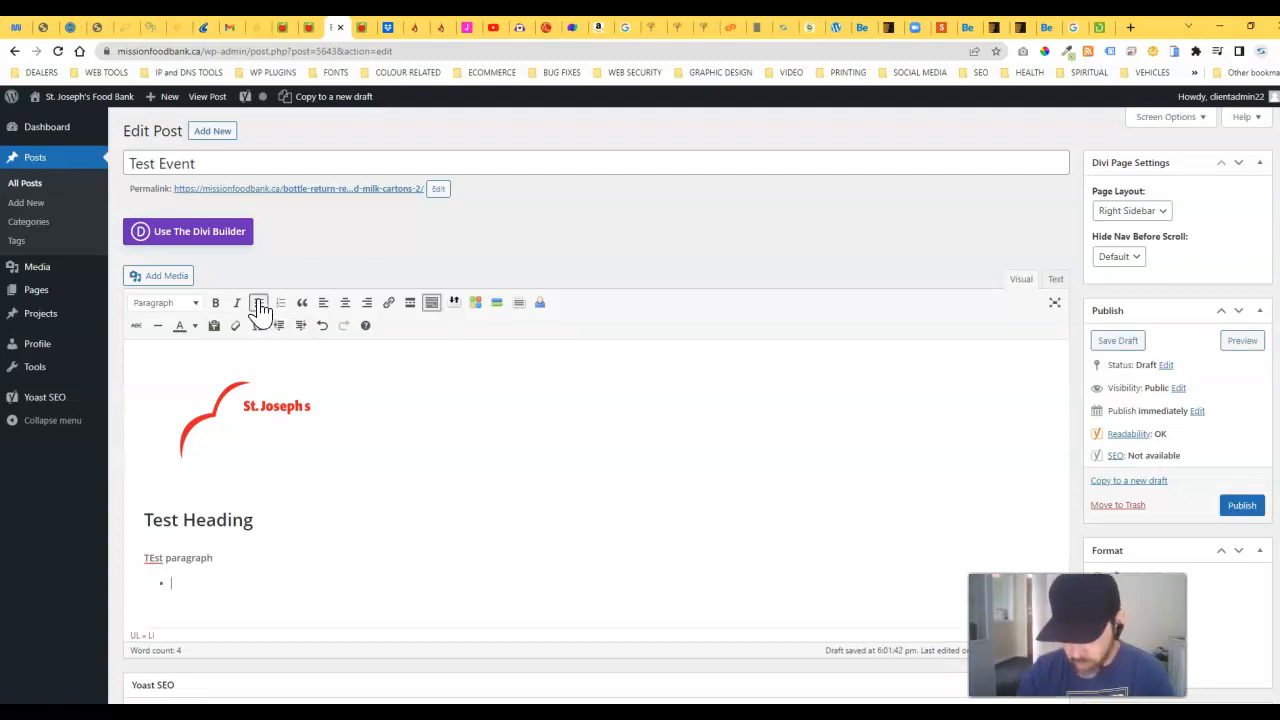
click(155, 557)
key(BackSpace)
text(e)
click(188, 584)
text(sdffasdf)
key(Return)
text(asdasd)
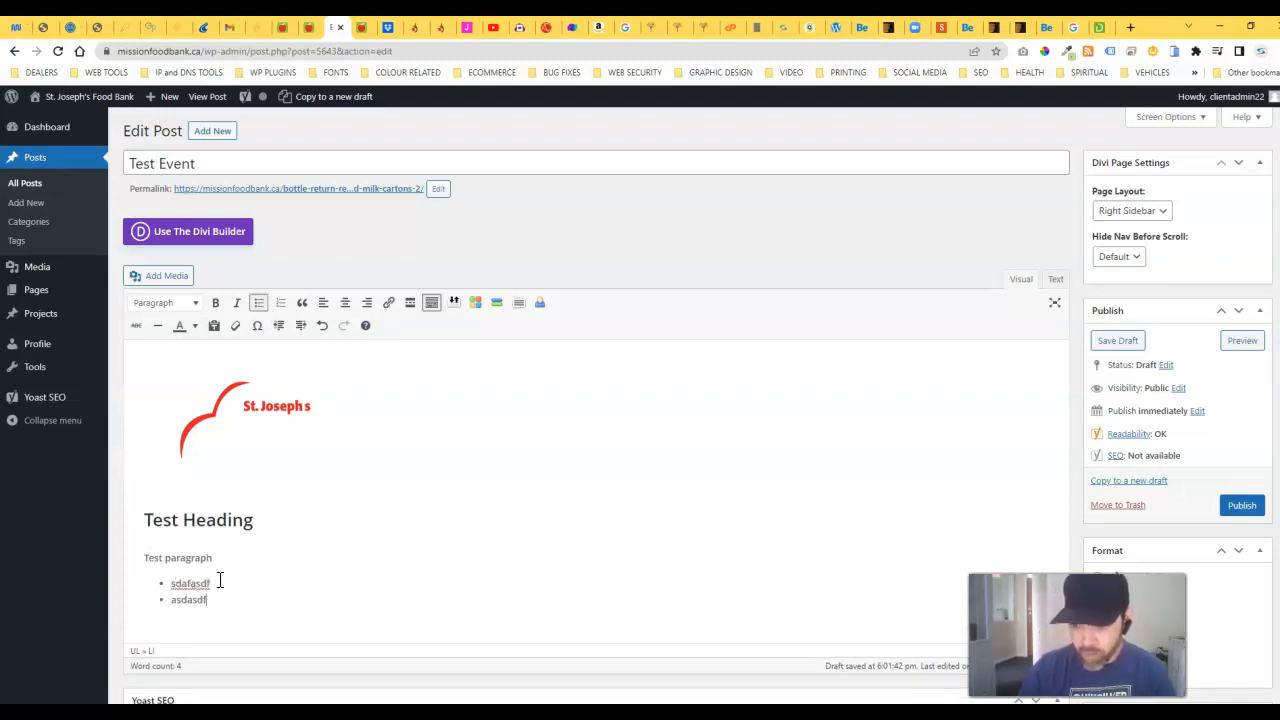
text(f)
key(Return)
key(Return)
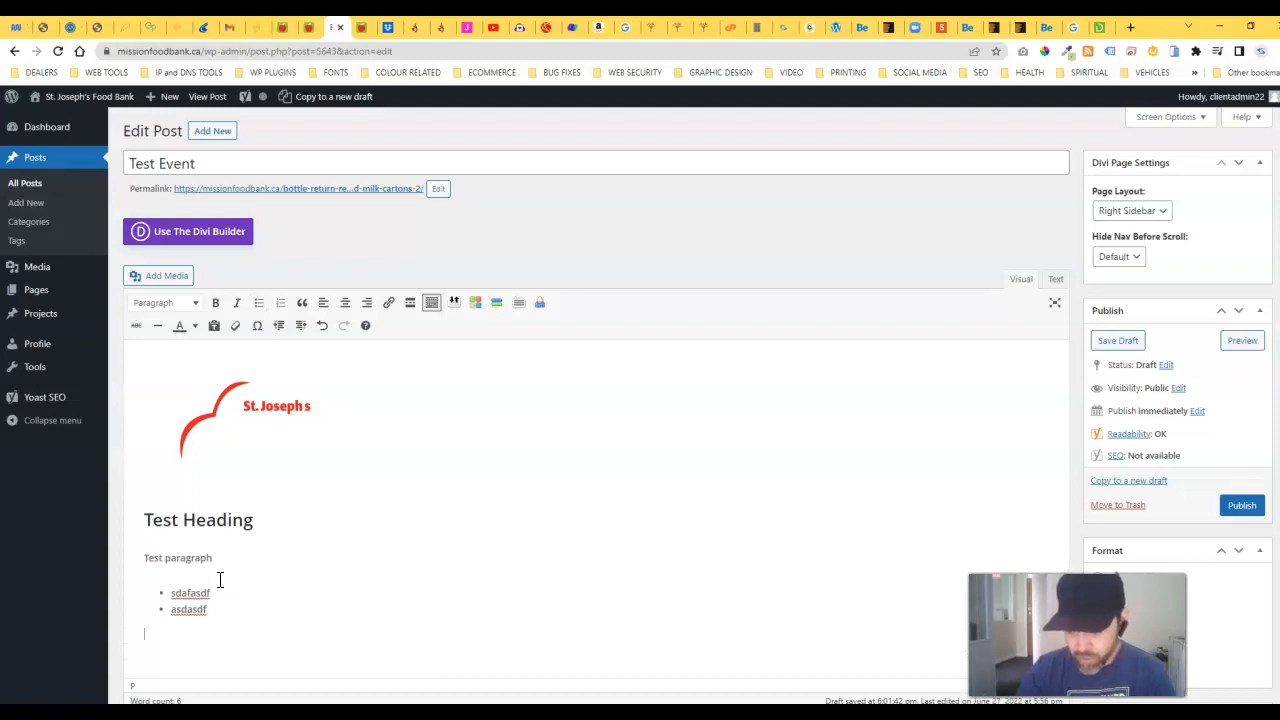
Step: Add a numbered list with items 'test' and 'test 2'
click(280, 303)
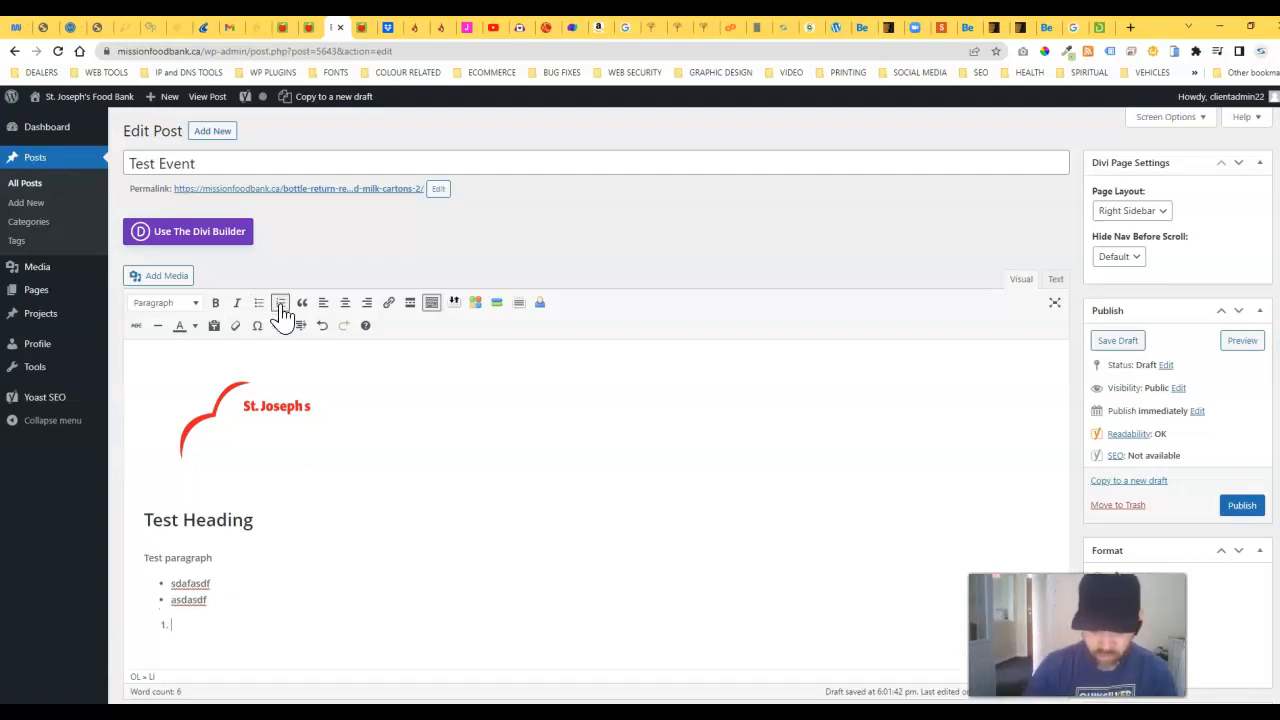
text(test)
key(Return)
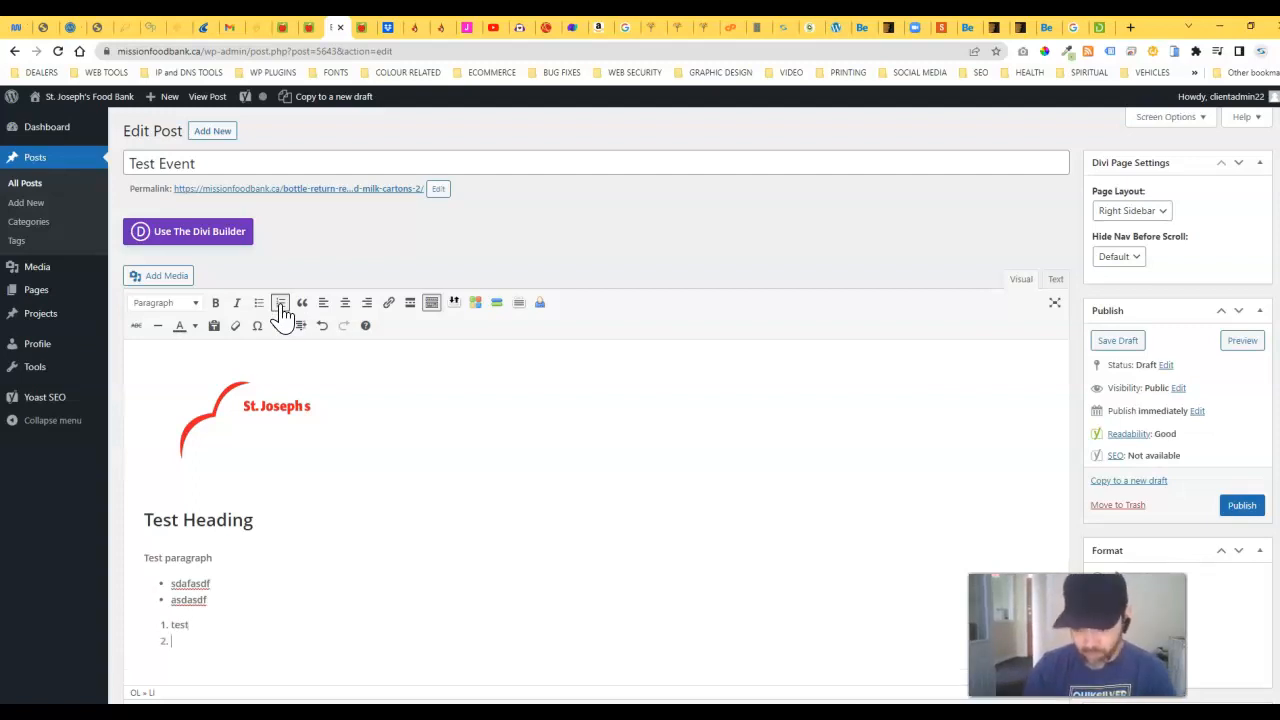
text(test 2)
key(Return)
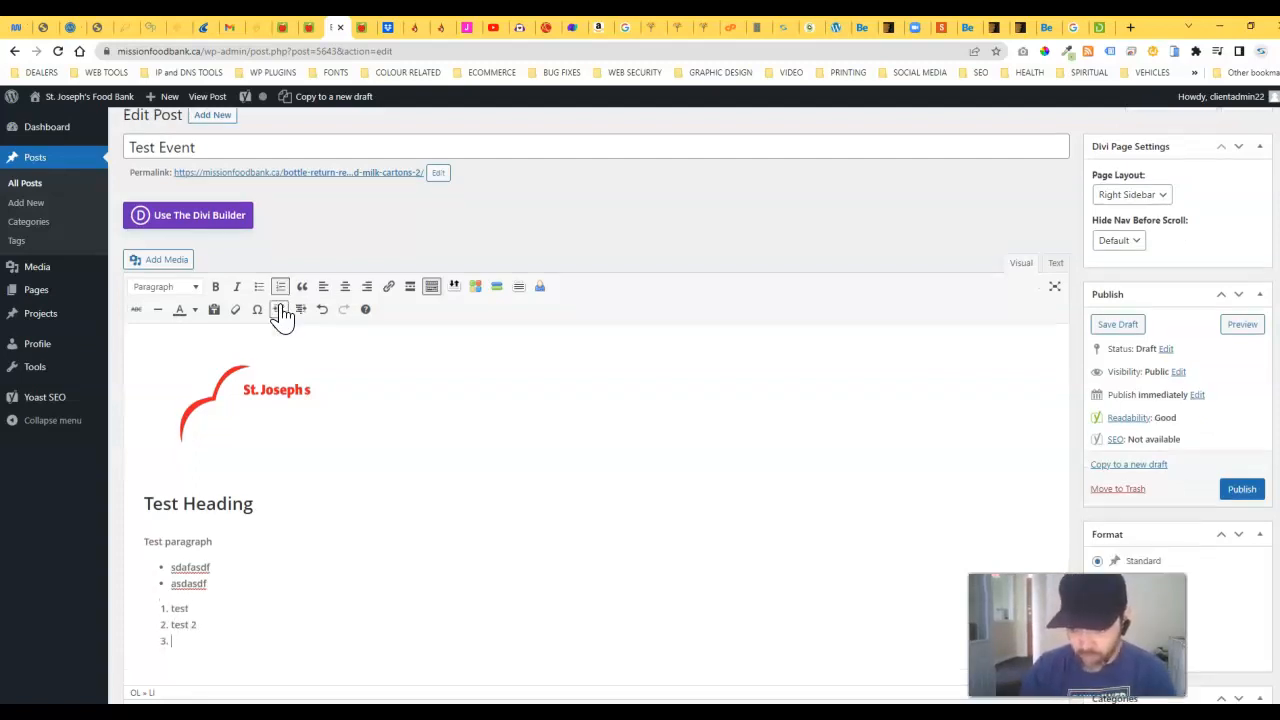
Step: End the list with a 'Final para' paragraph and publish the Test Event post
click(279, 309)
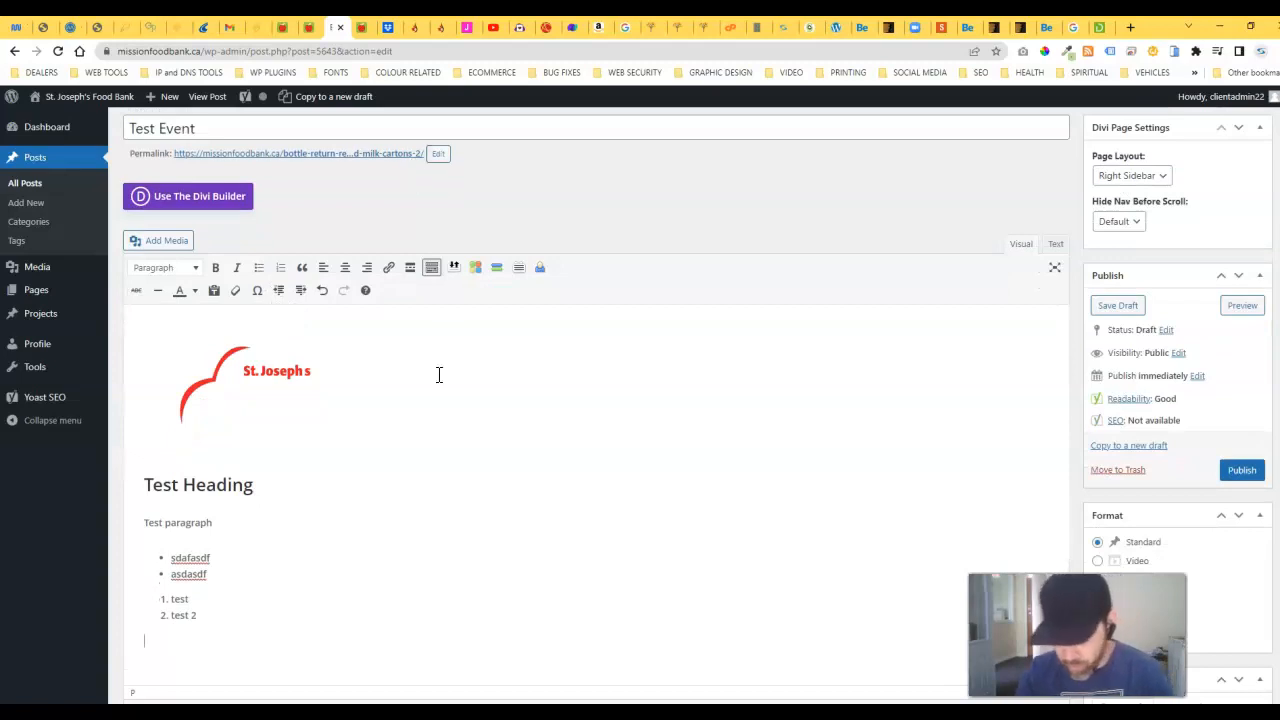
text(Final paragraph)
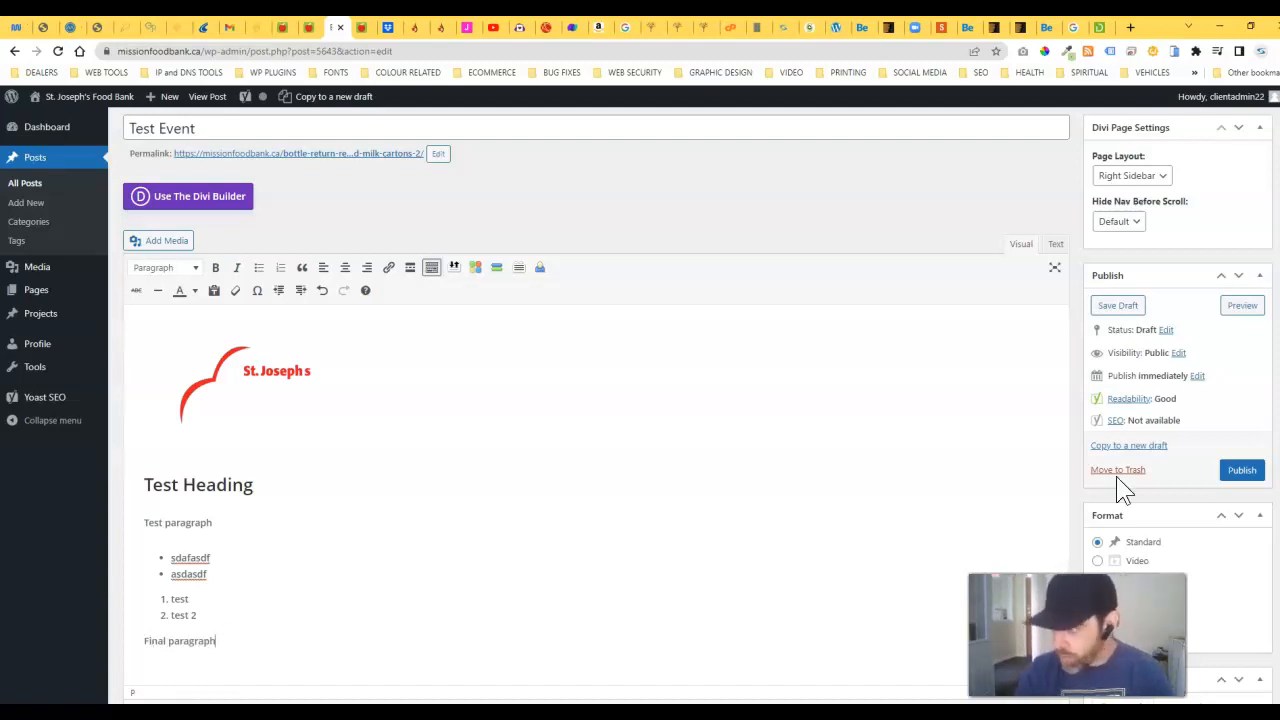
click(1241, 474)
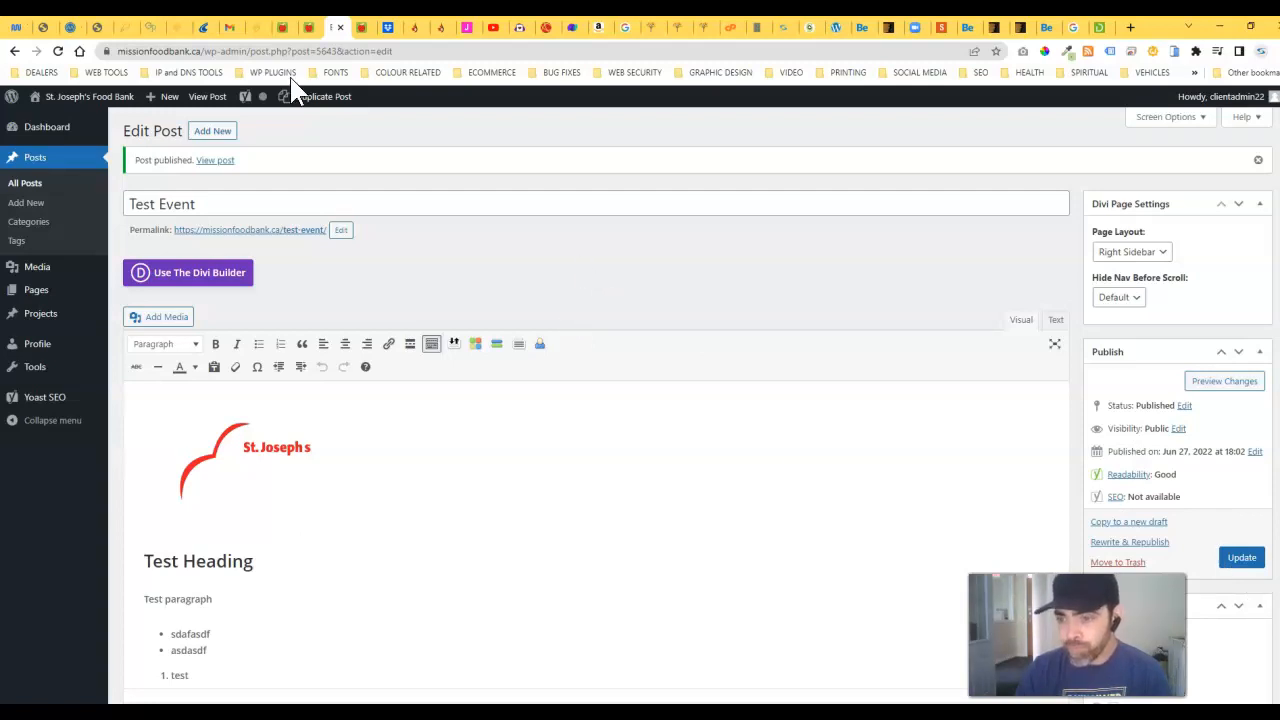
click(360, 28)
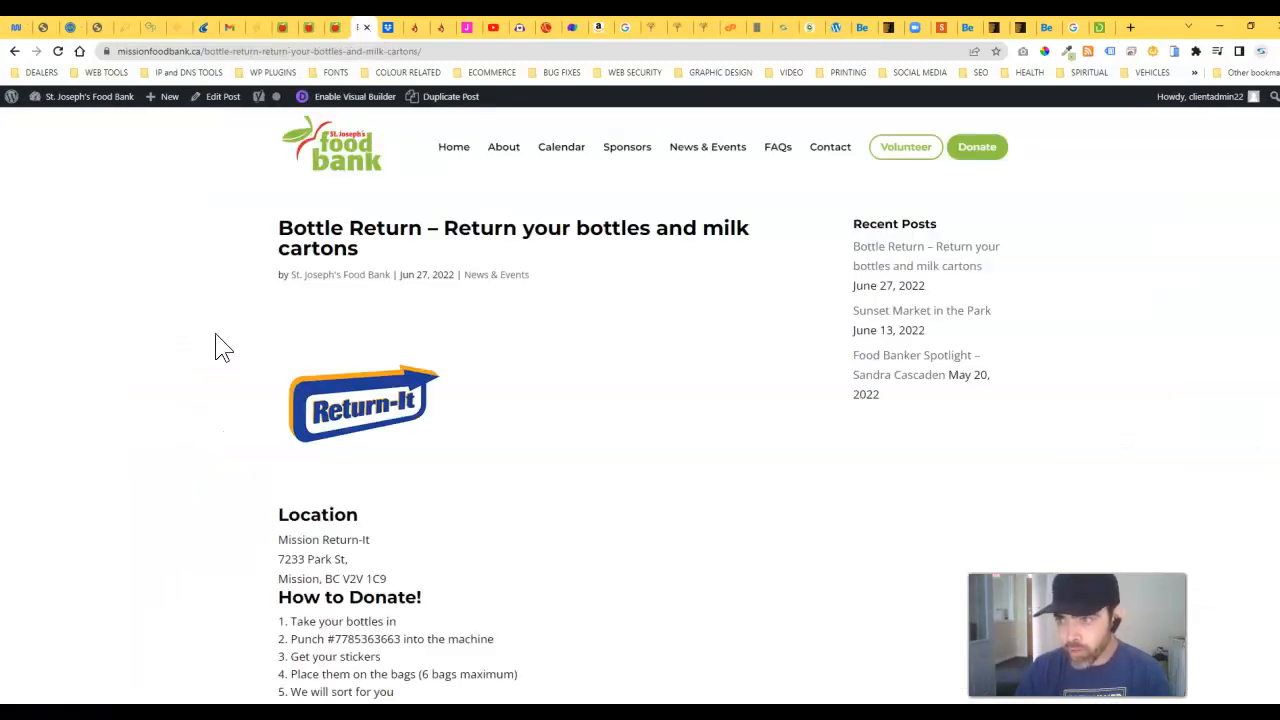
click(712, 150)
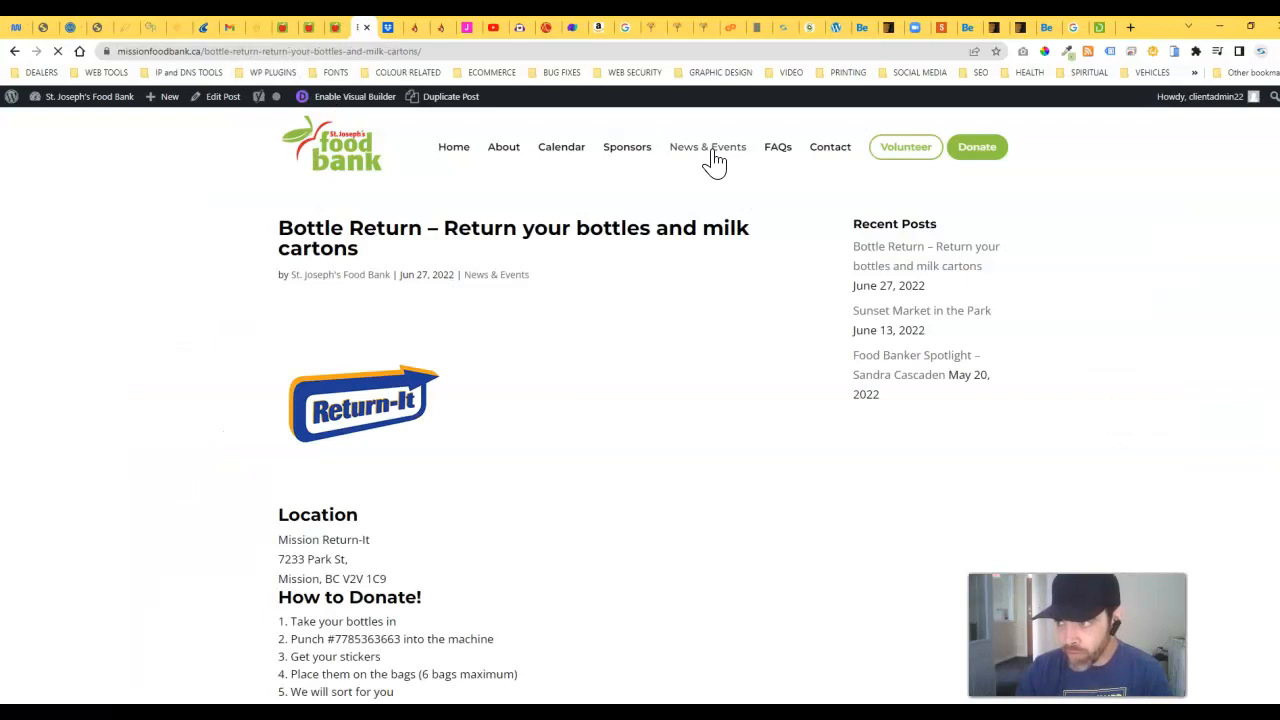
scroll(400, 460, down, 1)
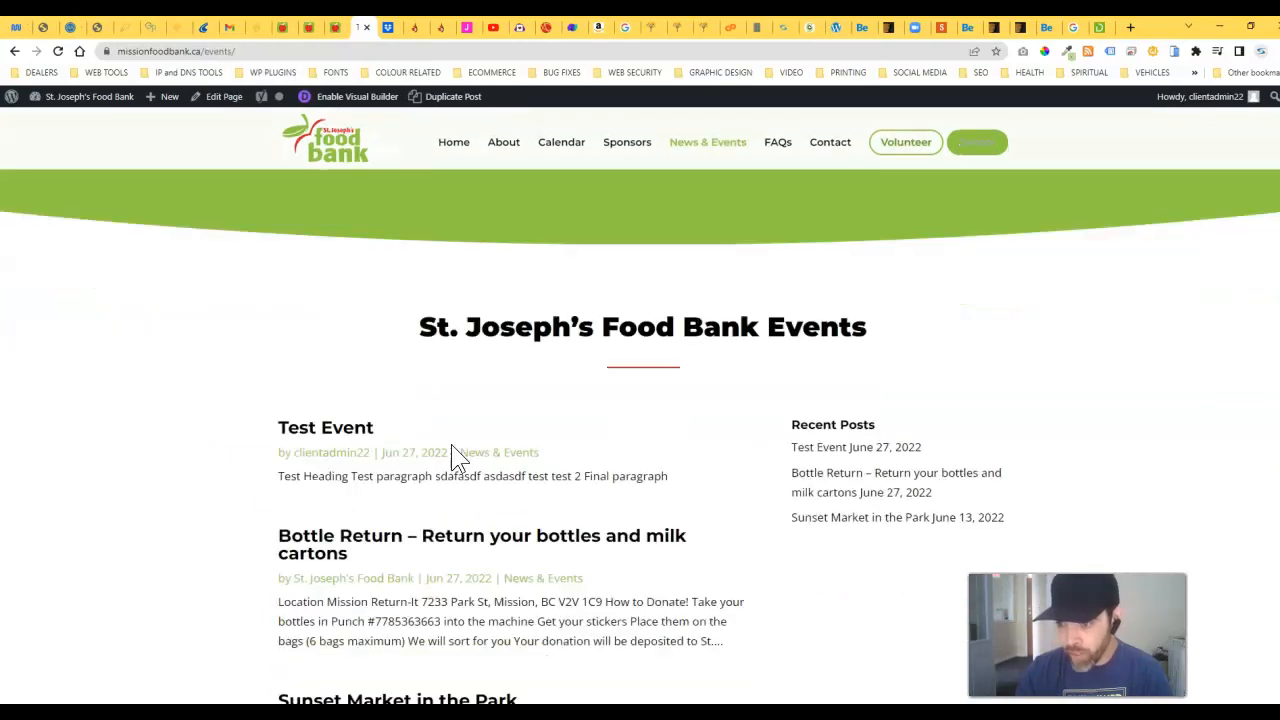
click(312, 440)
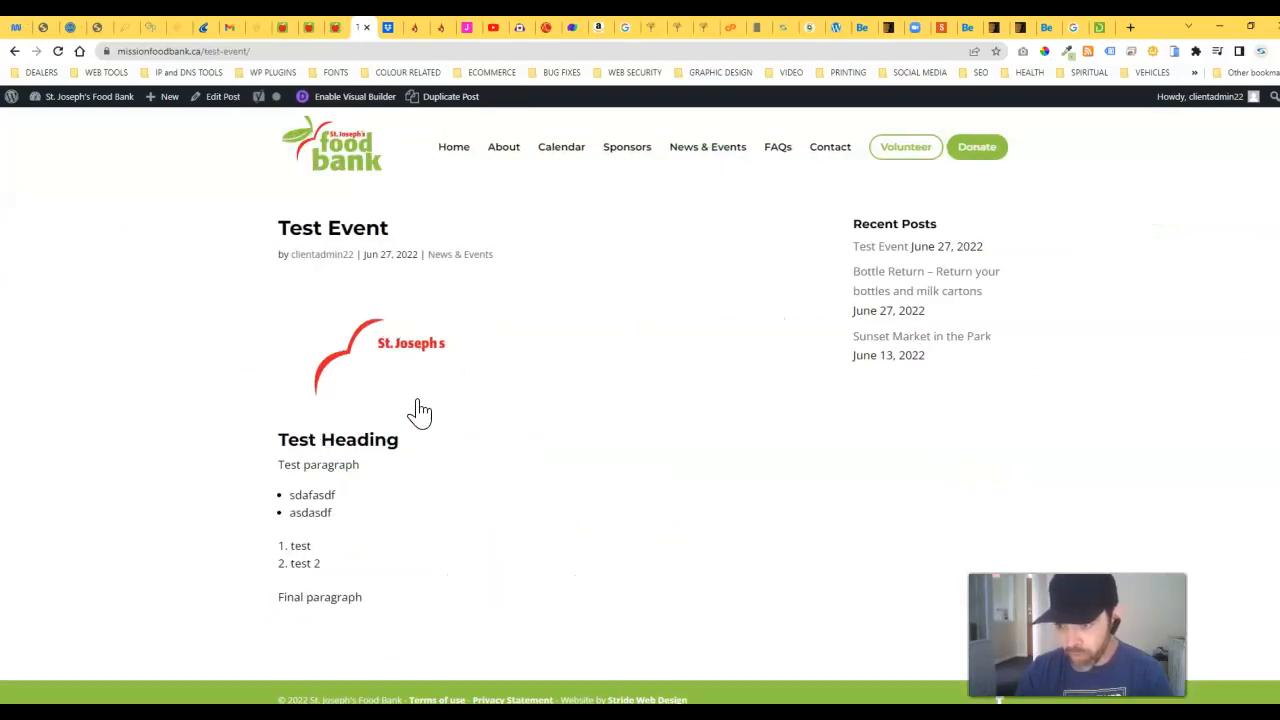
drag(279, 438, 389, 609)
click(228, 466)
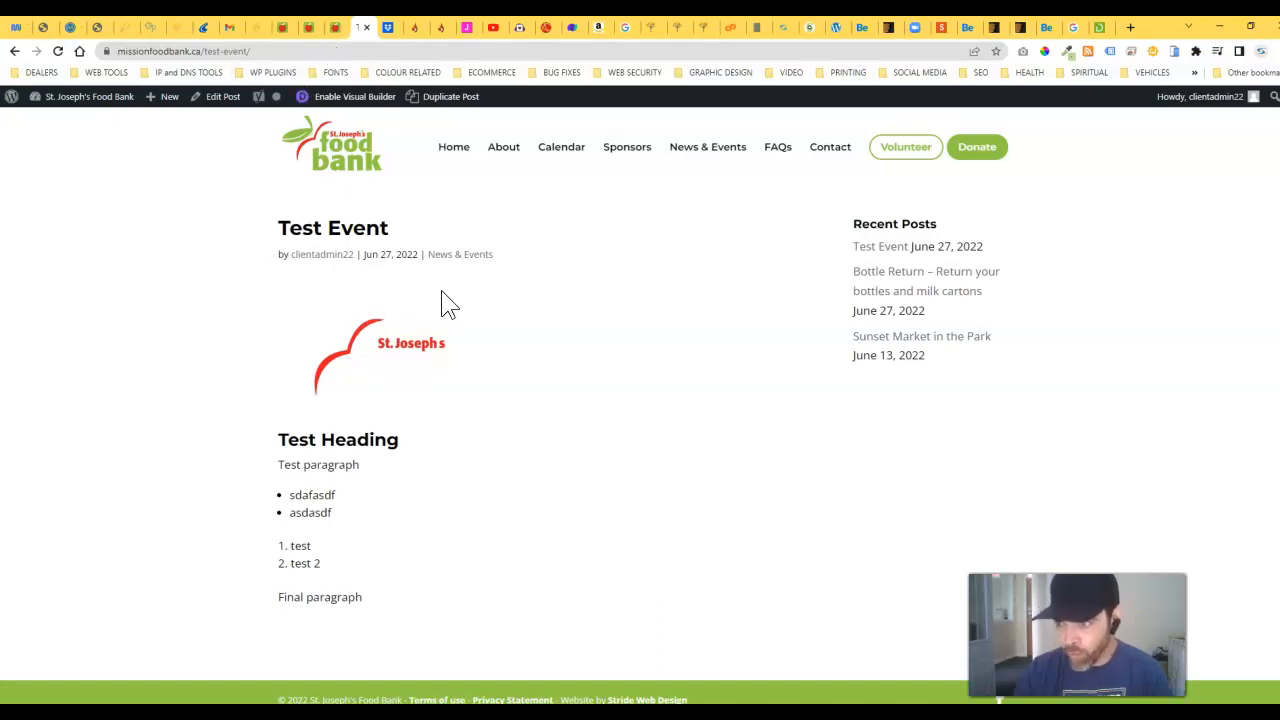
Step: Tick the News & Events category in the editor, then view the live Test Event post
click(340, 27)
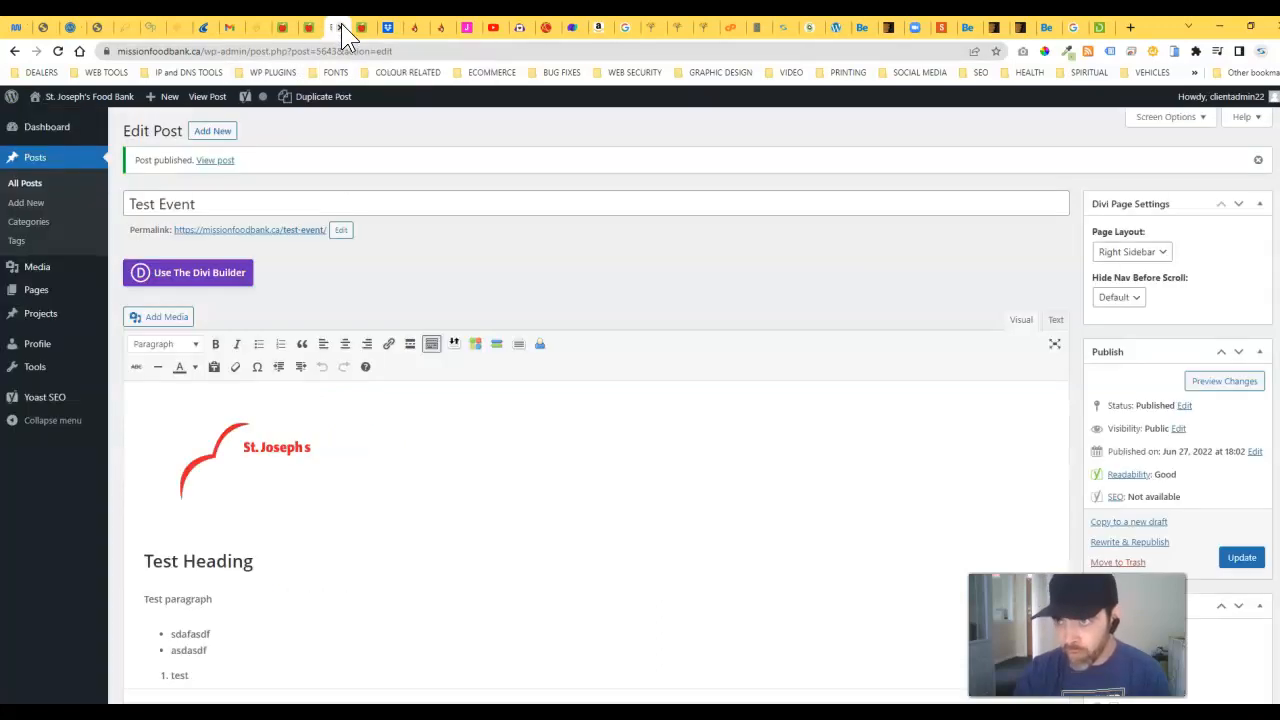
scroll(810, 380, down, 3)
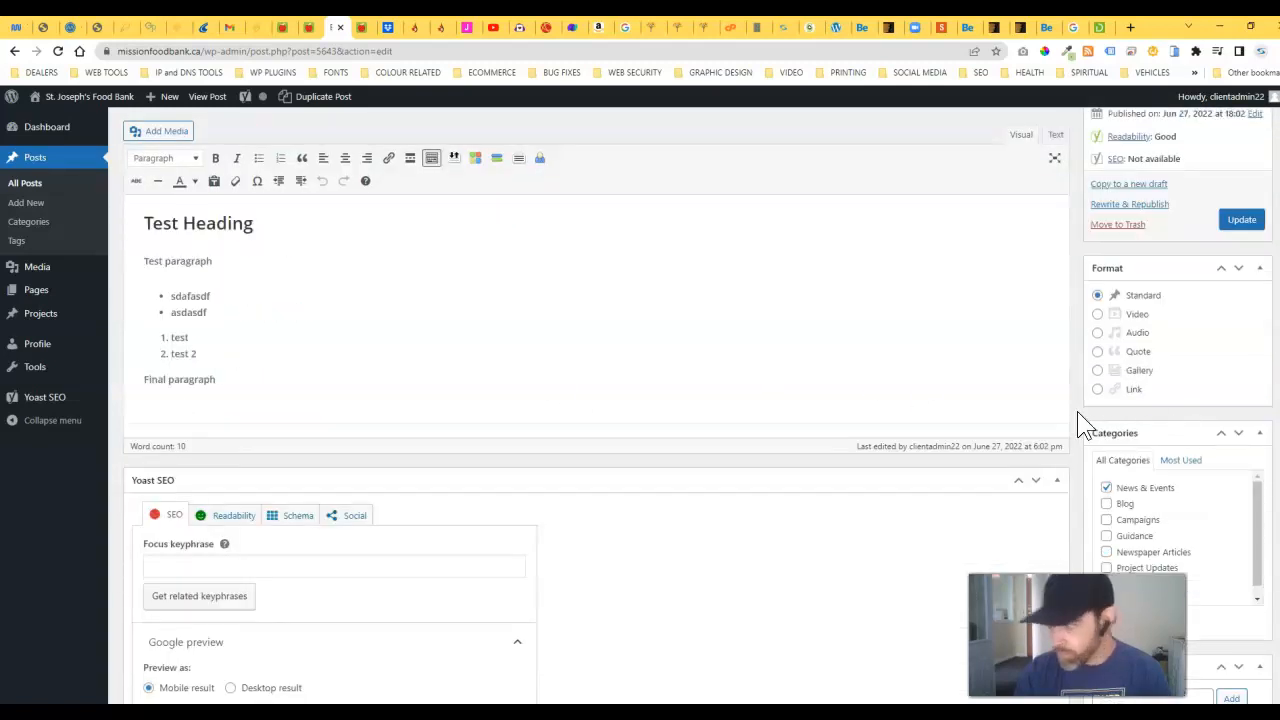
scroll(1077, 411, down, 1)
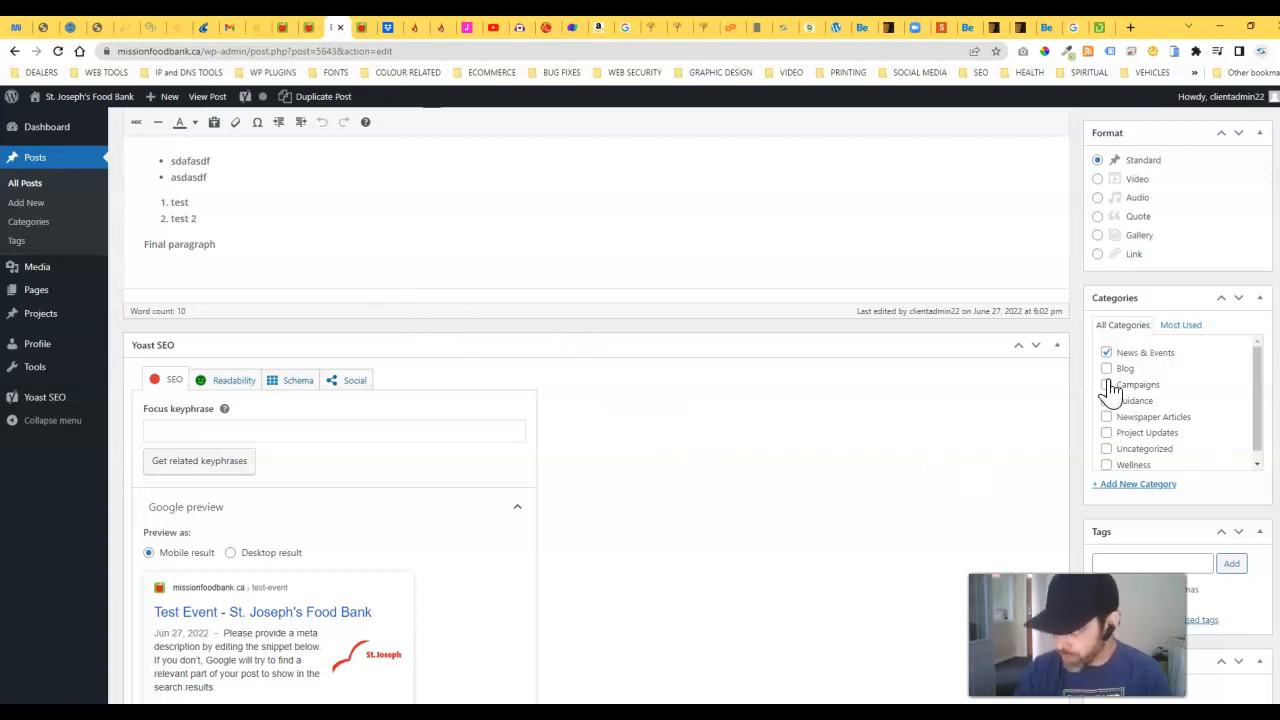
click(1106, 352)
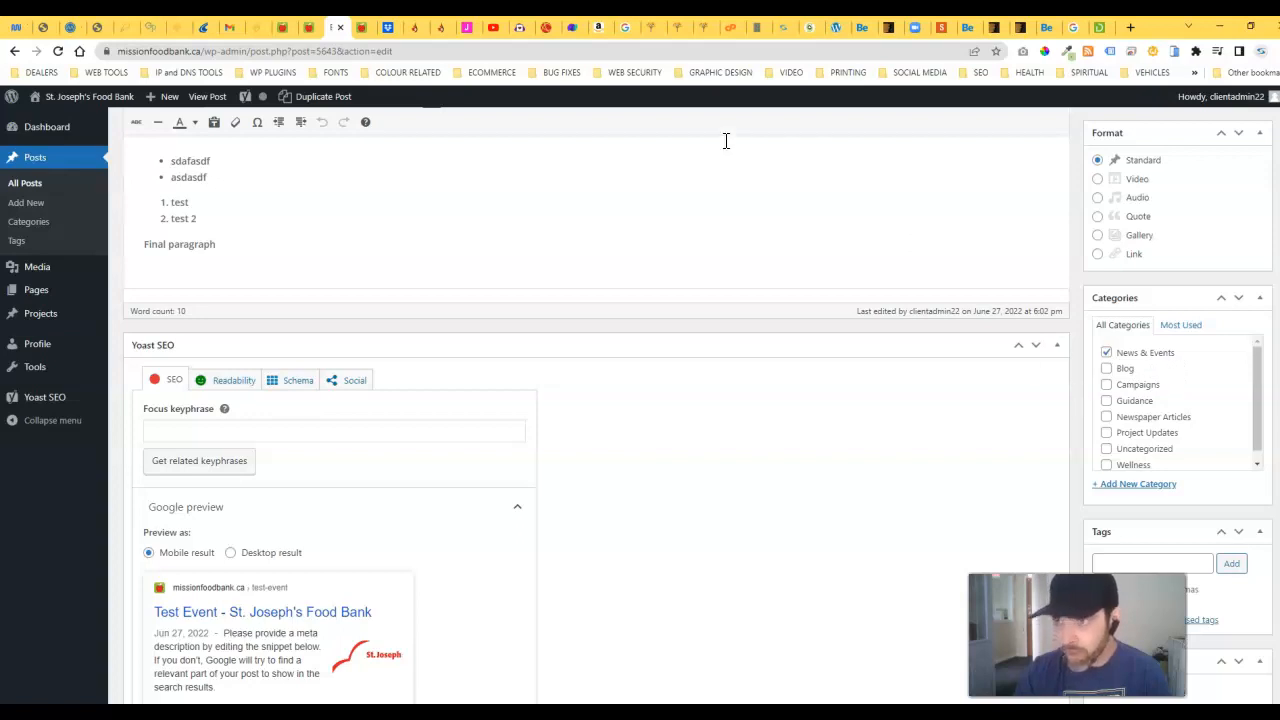
click(362, 27)
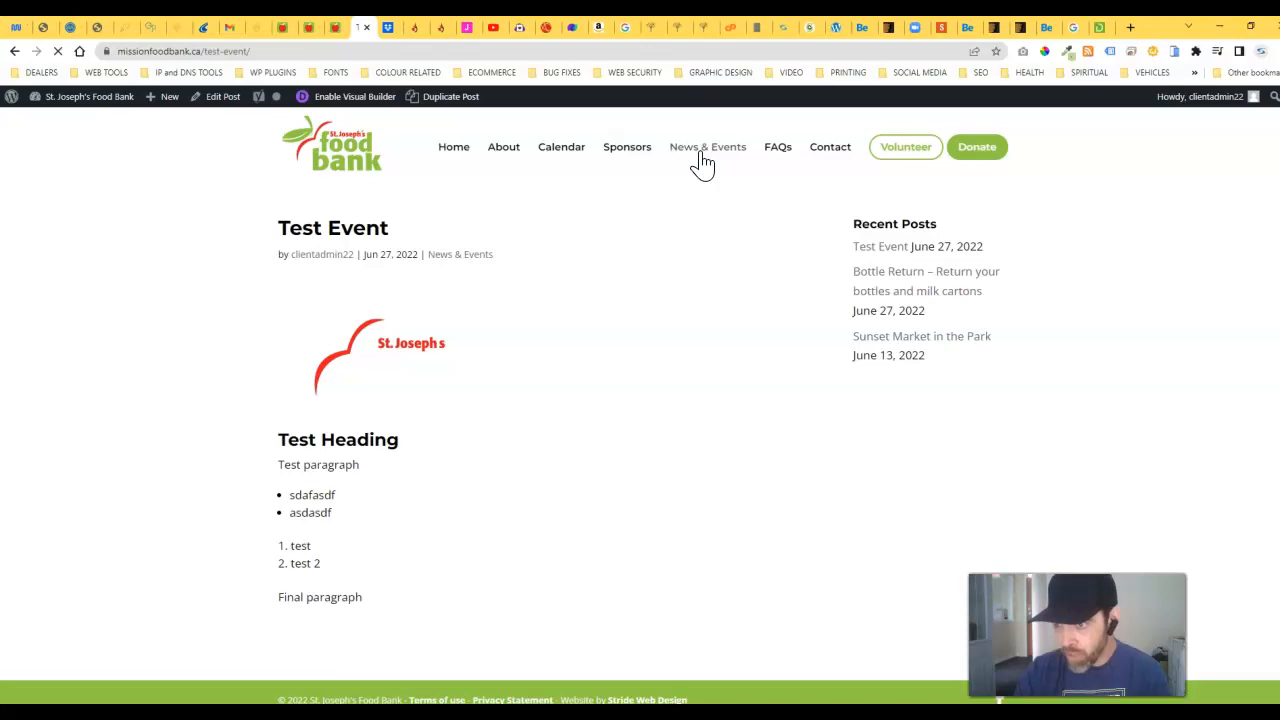
Step: Browse the live post and the site homepage news, then return to the Test Event editor
scroll(363, 480, down, 7)
scroll(405, 520, down, 2)
scroll(414, 537, up, 8)
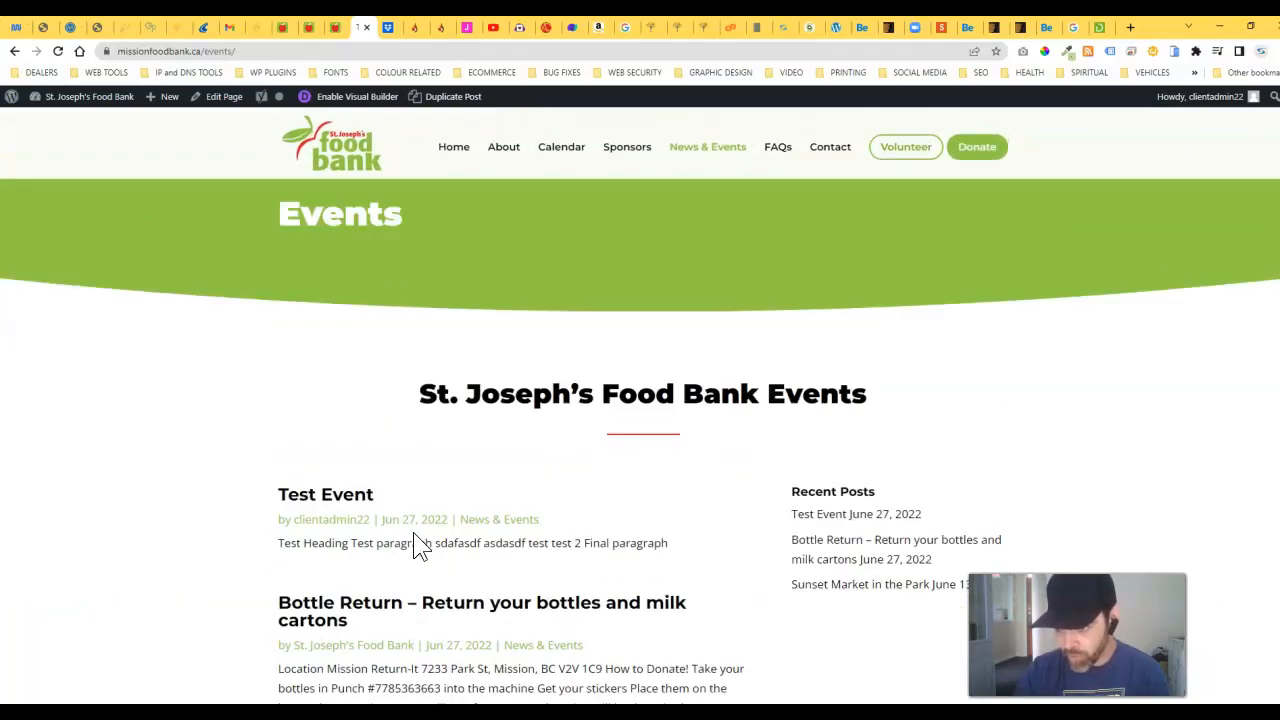
click(363, 157)
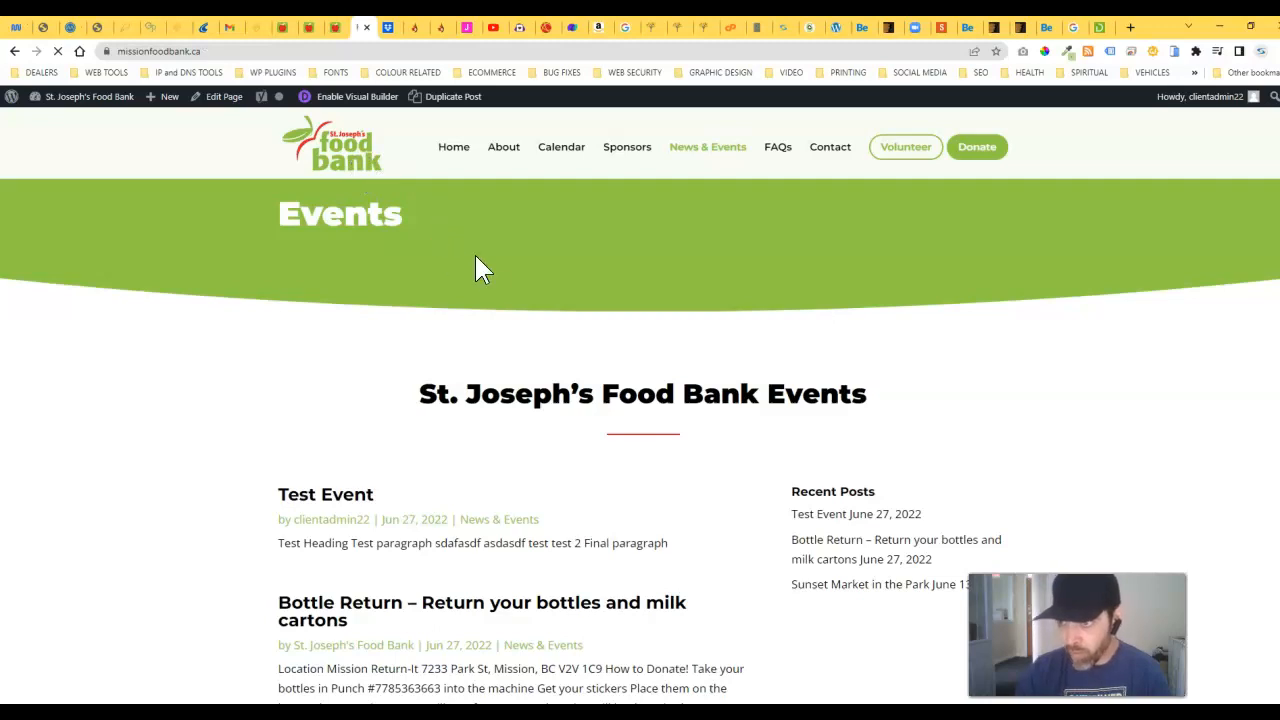
scroll(600, 477, down, 10)
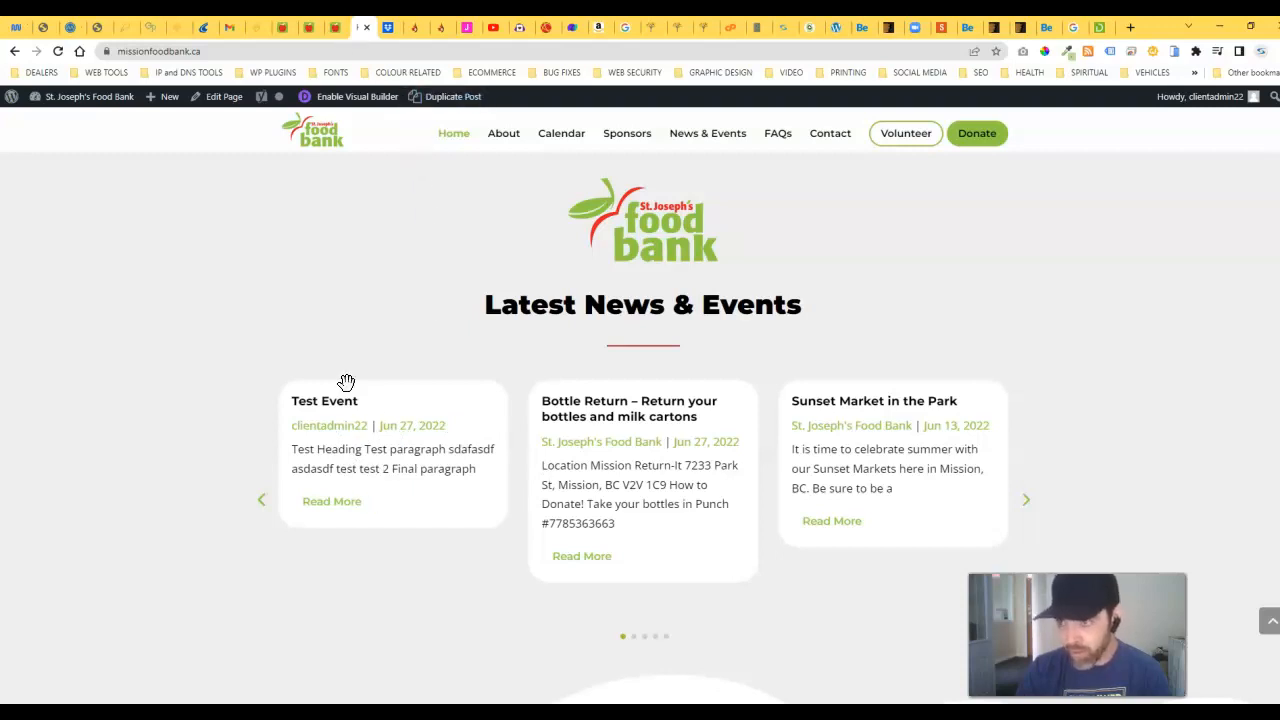
click(335, 27)
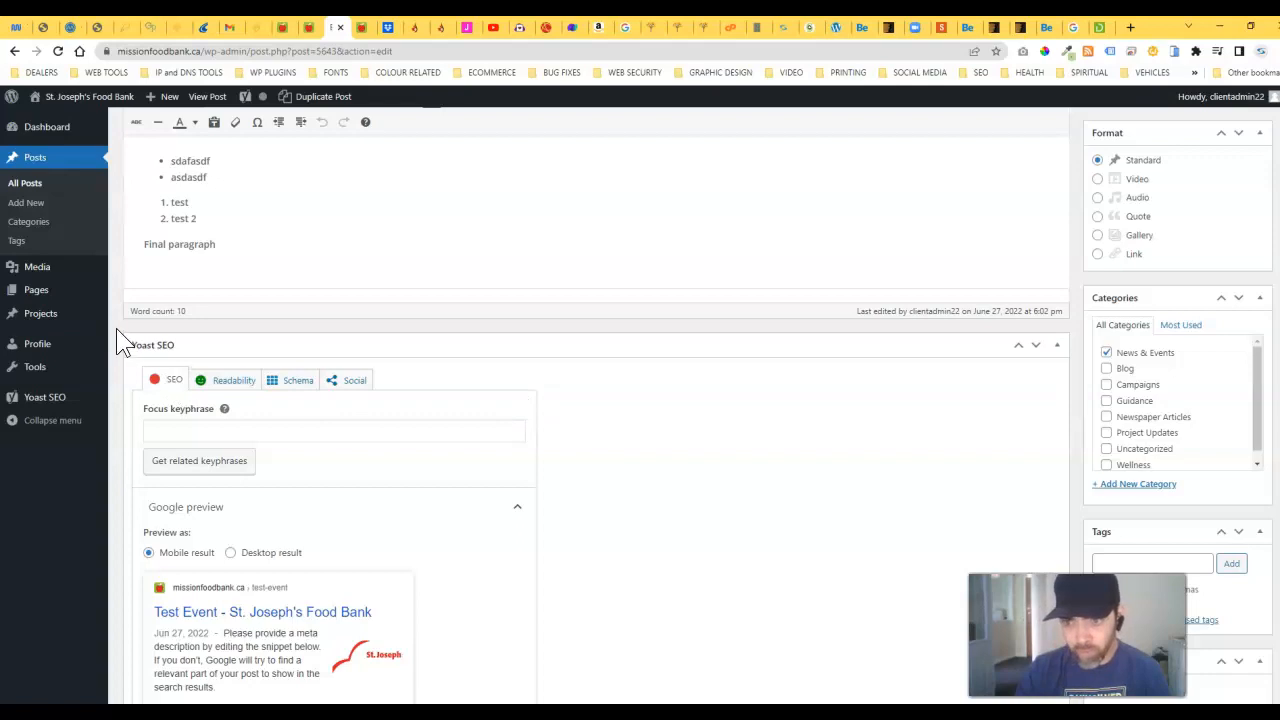
Step: Permanently delete the Test Event and Lemonade Stand posts from the Trash
scroll(130, 370, up, 2)
scroll(133, 375, up, 4)
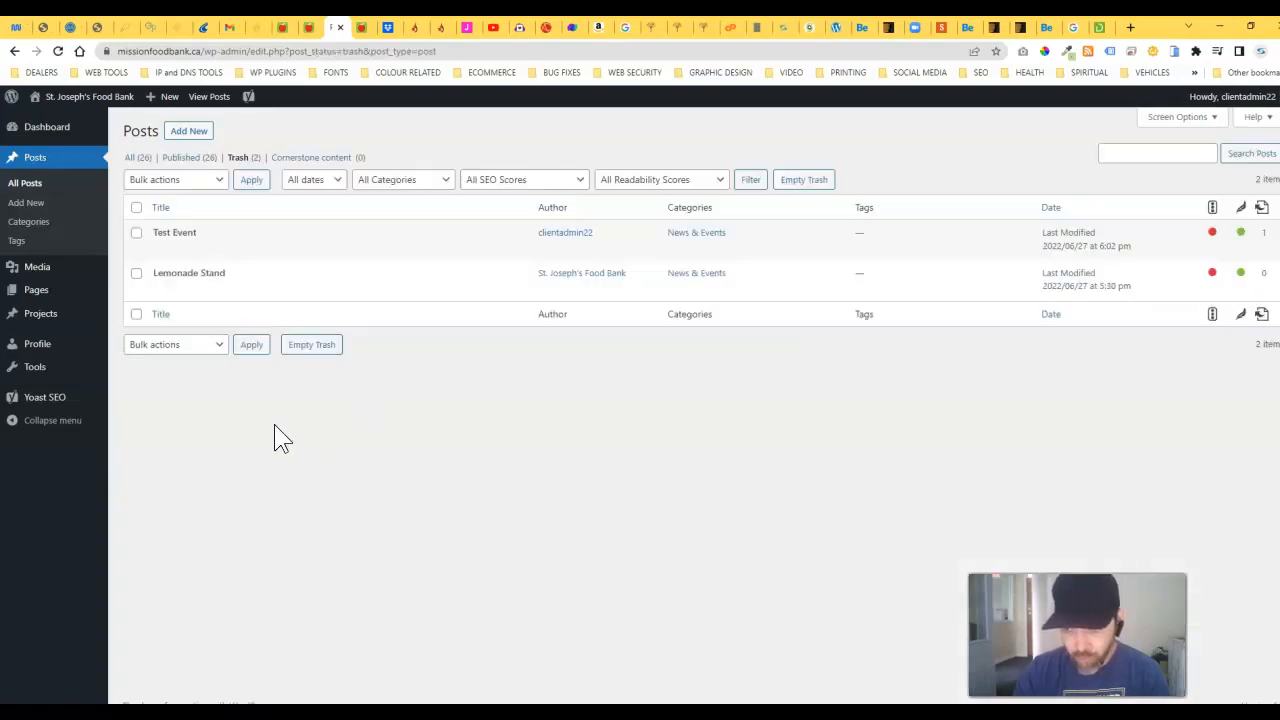
mouse_move(150, 248)
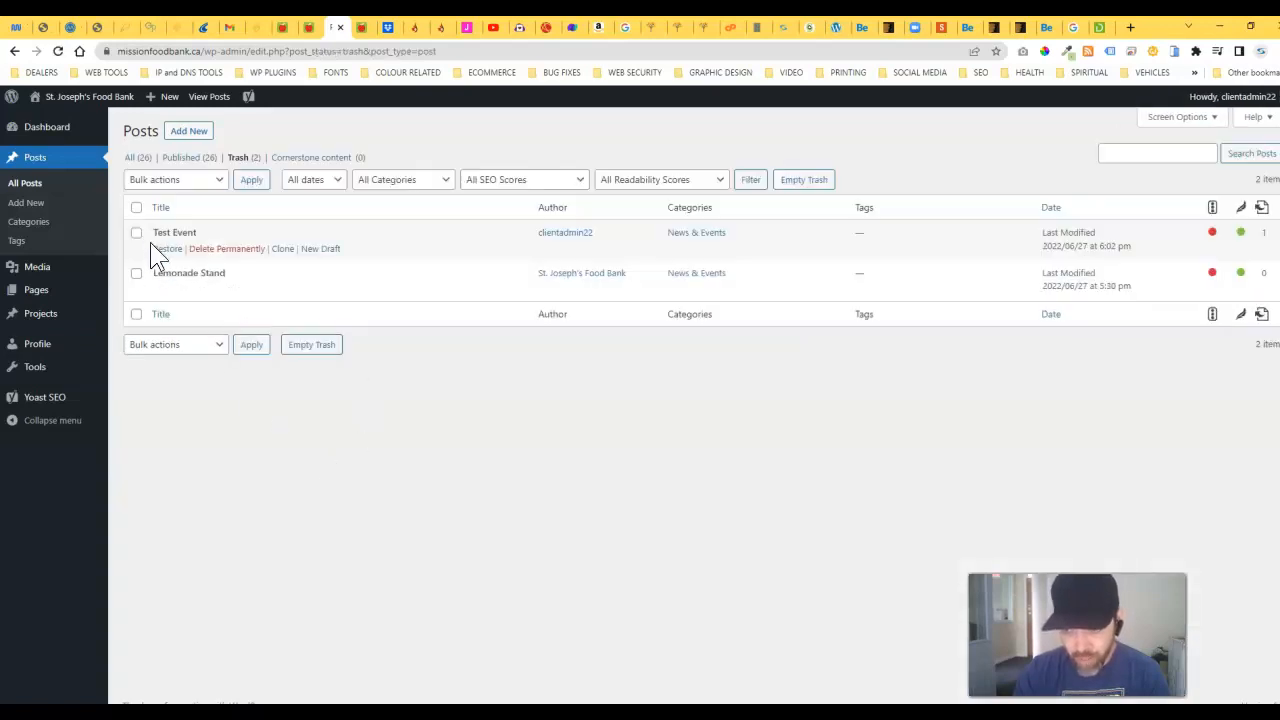
click(240, 258)
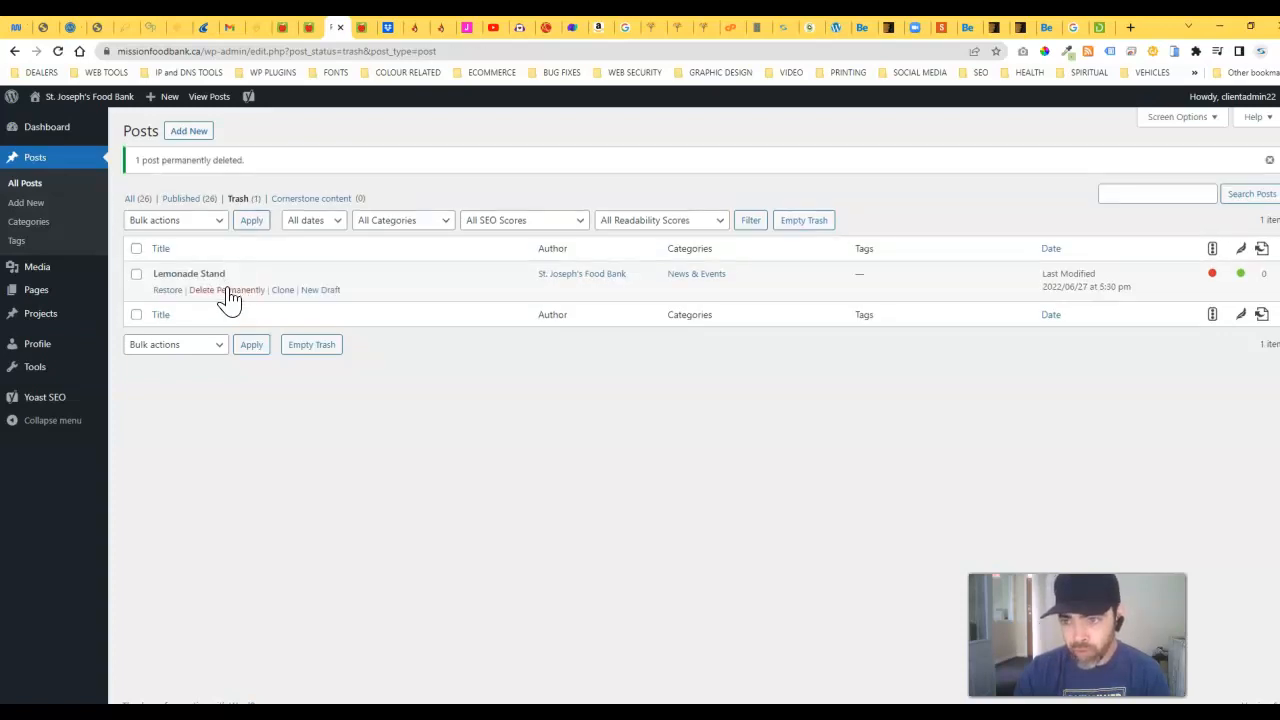
click(229, 291)
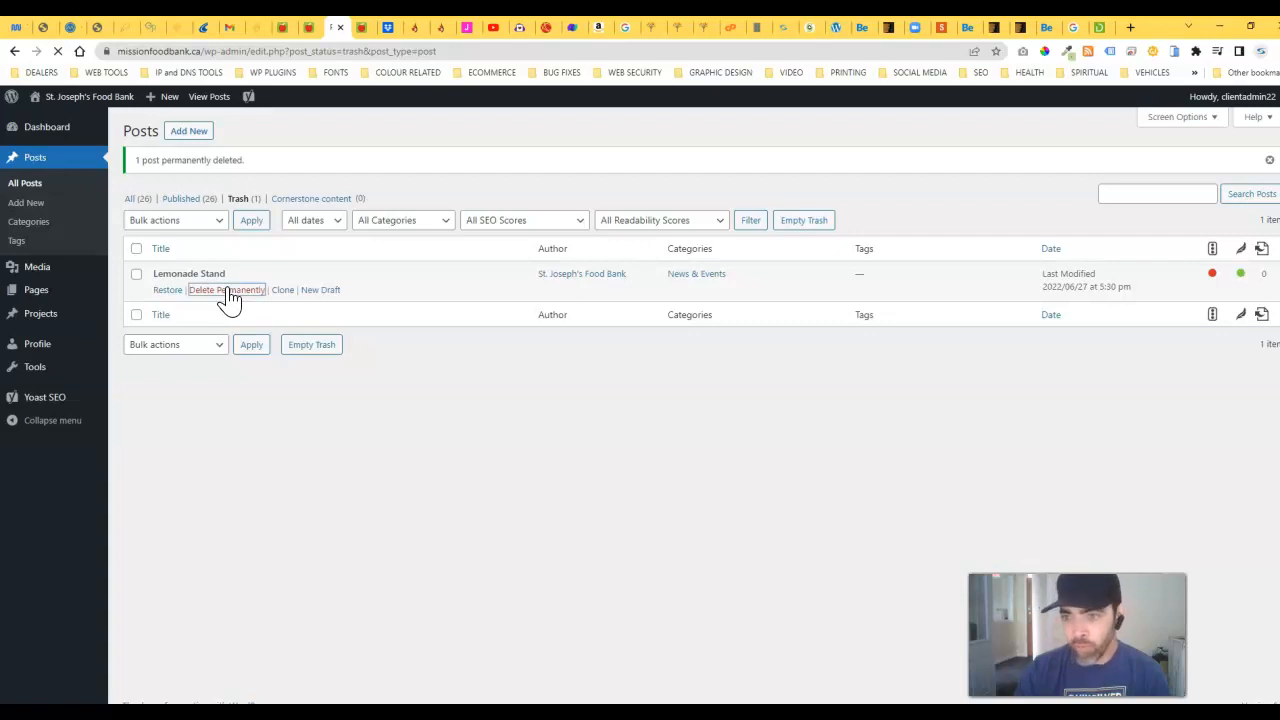